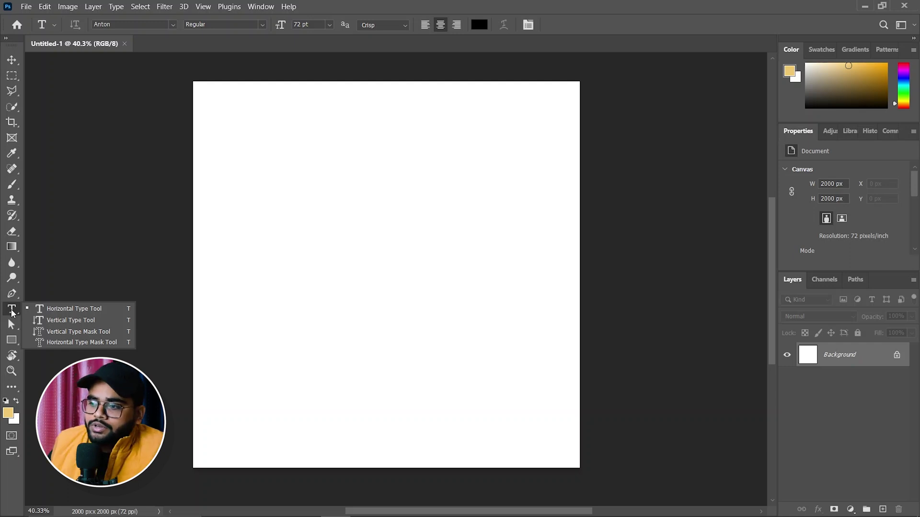
# Step: Add vertical text 'ARTISPY STUDIO' and move it to the left side of the canvas
pyautogui.click(64, 325)
pyautogui.click(294, 147)
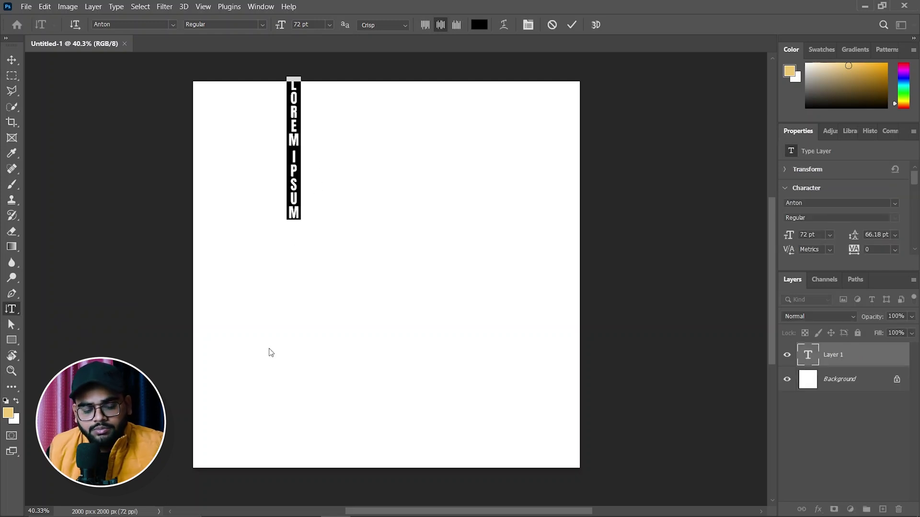
pyautogui.write('ARTISPY STUDIO')
pyautogui.click(12, 56)
pyautogui.moveTo(295, 207); pyautogui.dragTo(224, 334)
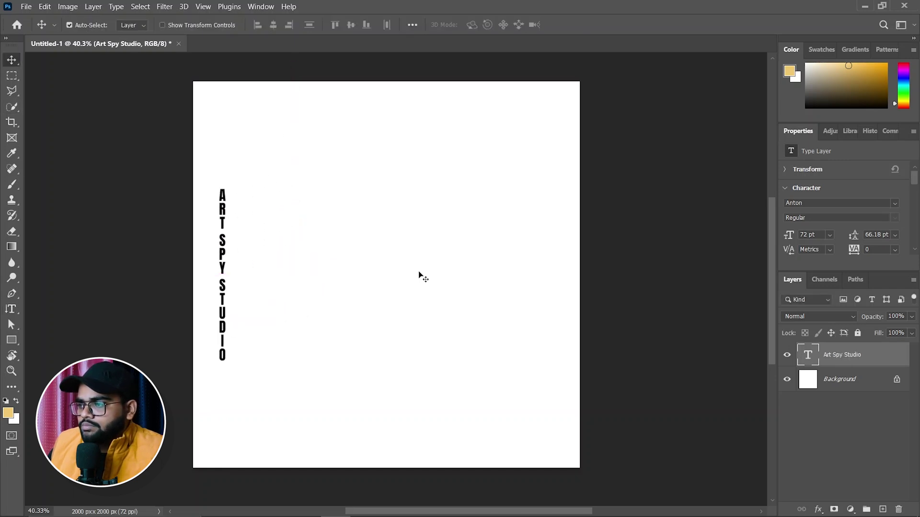
pyautogui.click(420, 277)
# Step: Add horizontal text 'ARTSPY STUDIO' and move both text layers toward the canvas centre
pyautogui.click(12, 309)
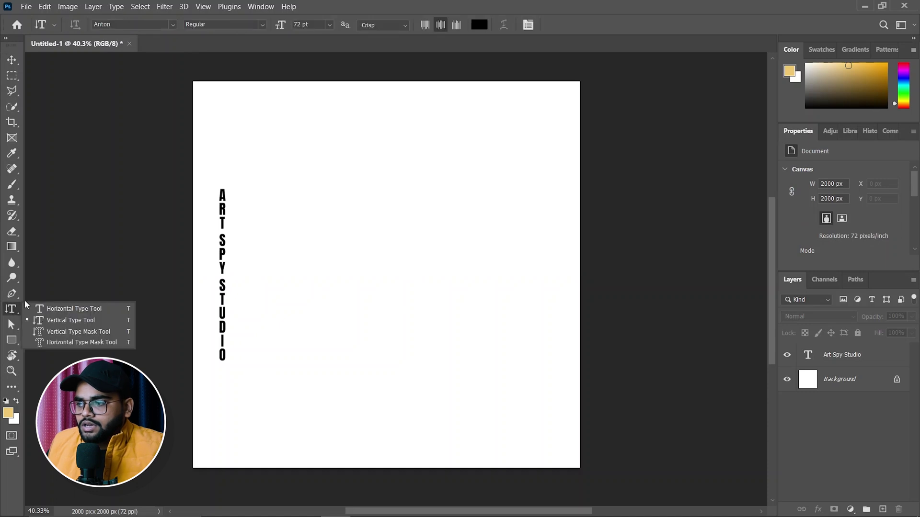
pyautogui.click(45, 309)
pyautogui.click(293, 138)
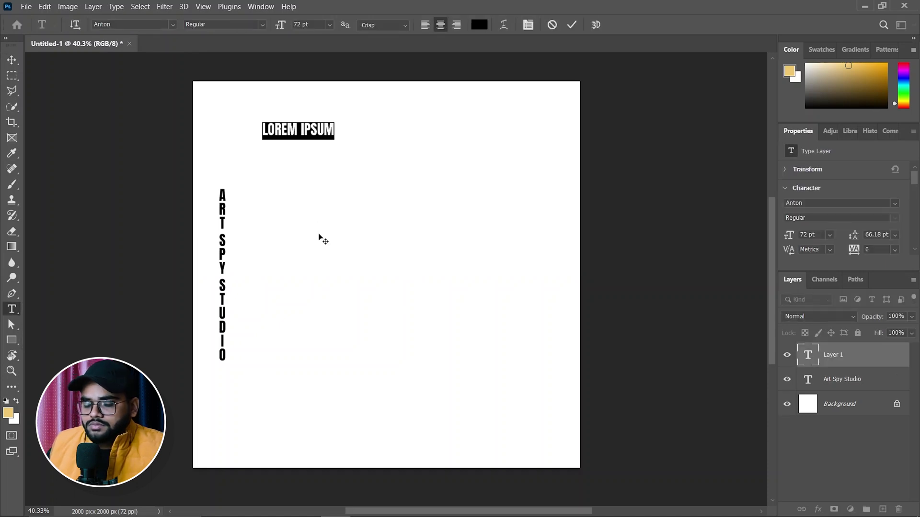
pyautogui.write('ART')
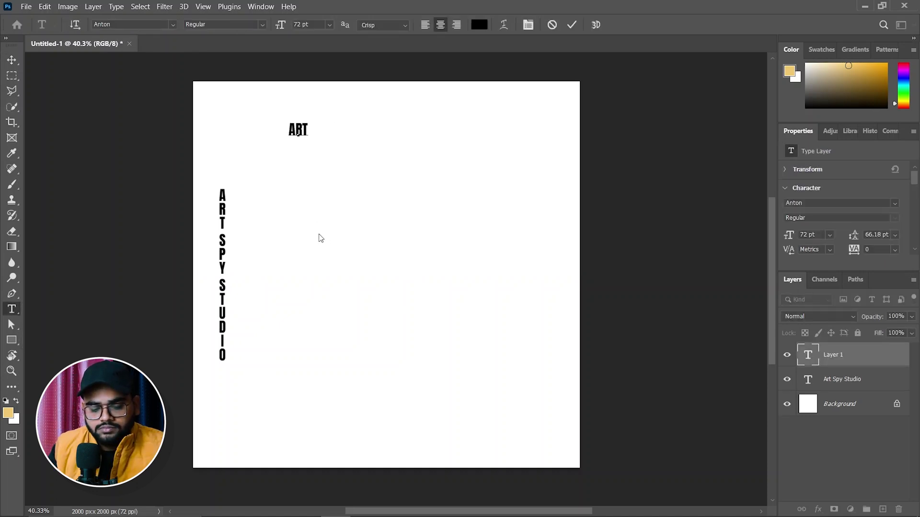
pyautogui.write('SPY STU')
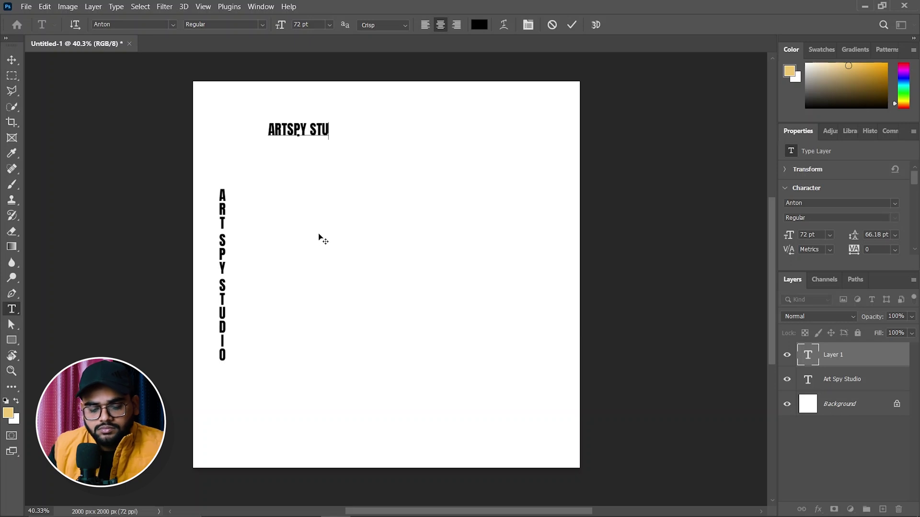
pyautogui.write('DIO')
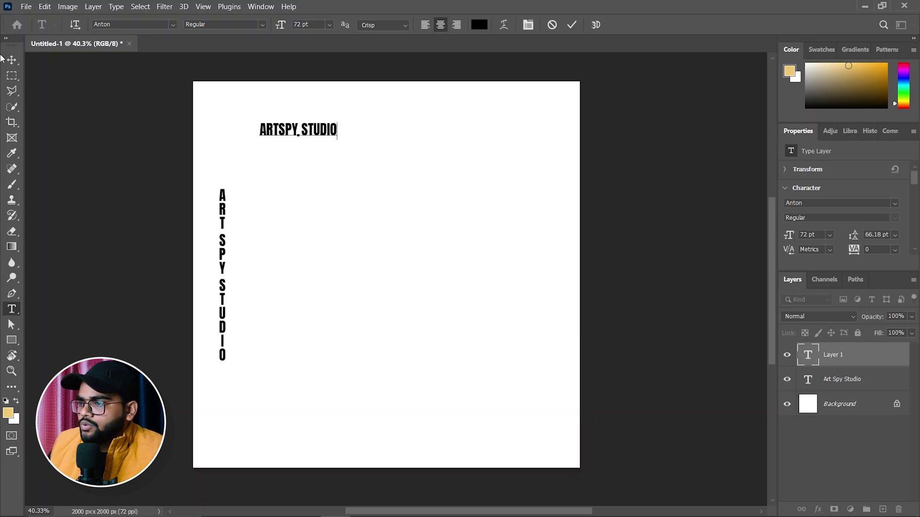
pyautogui.click(12, 60)
pyautogui.moveTo(325, 144); pyautogui.dragTo(414, 209)
pyautogui.moveTo(222, 269); pyautogui.dragTo(309, 289)
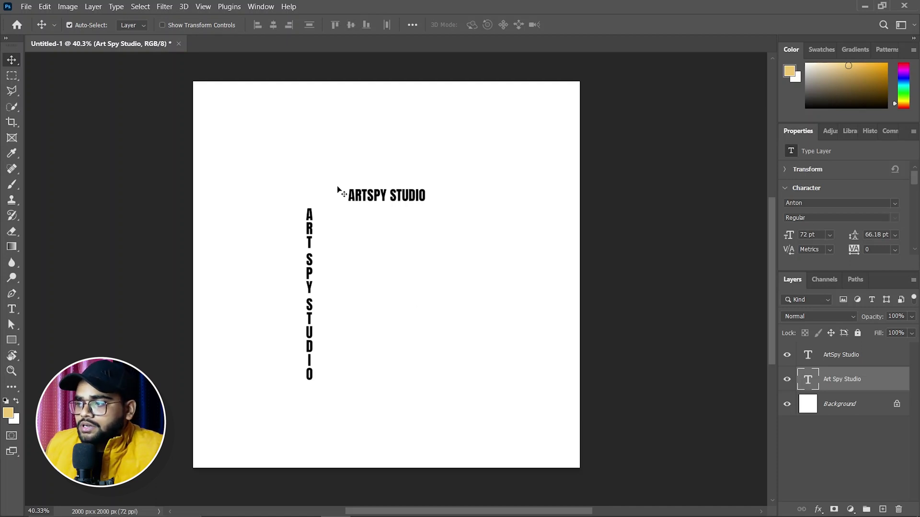
# Step: Delete the vertical text layer and move ARTSPY STUDIO down to the canvas centre
pyautogui.moveTo(395, 195); pyautogui.dragTo(412, 139)
pyautogui.moveTo(243, 199); pyautogui.dragTo(339, 410)
pyautogui.press('Delete')
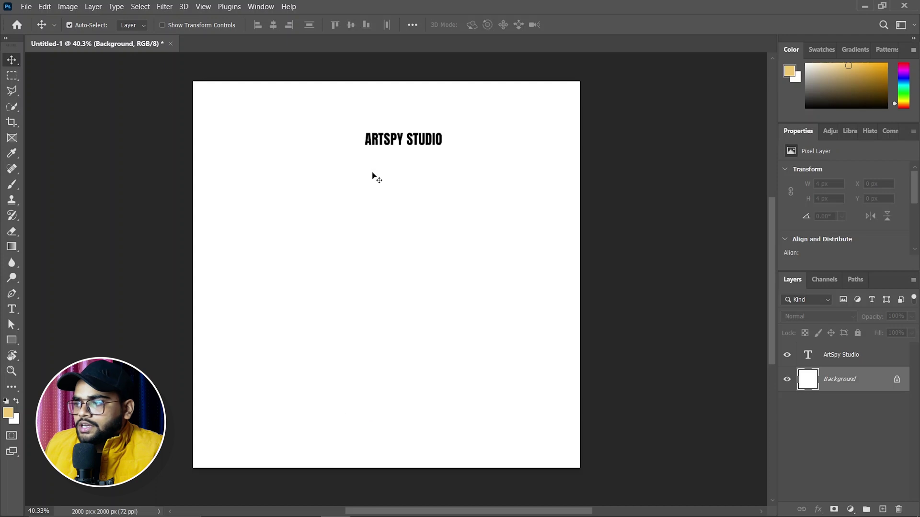
pyautogui.moveTo(390, 142); pyautogui.dragTo(360, 240)
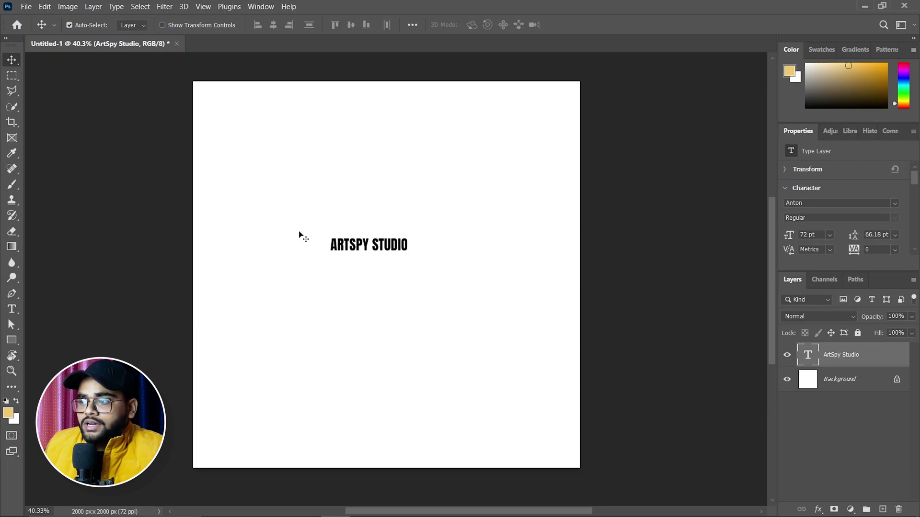
pyautogui.click(12, 310)
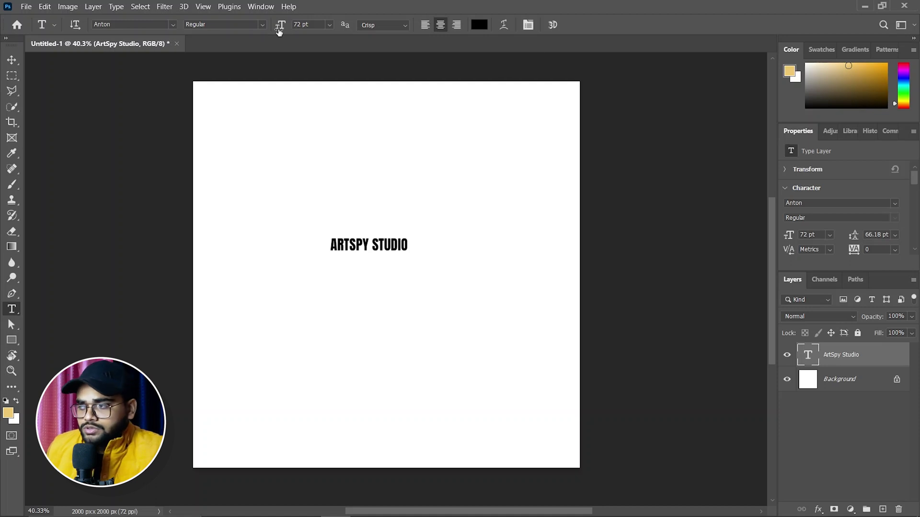
# Step: Close the Properties panel and try opening the Character/Paragraph panel
pyautogui.click(913, 131)
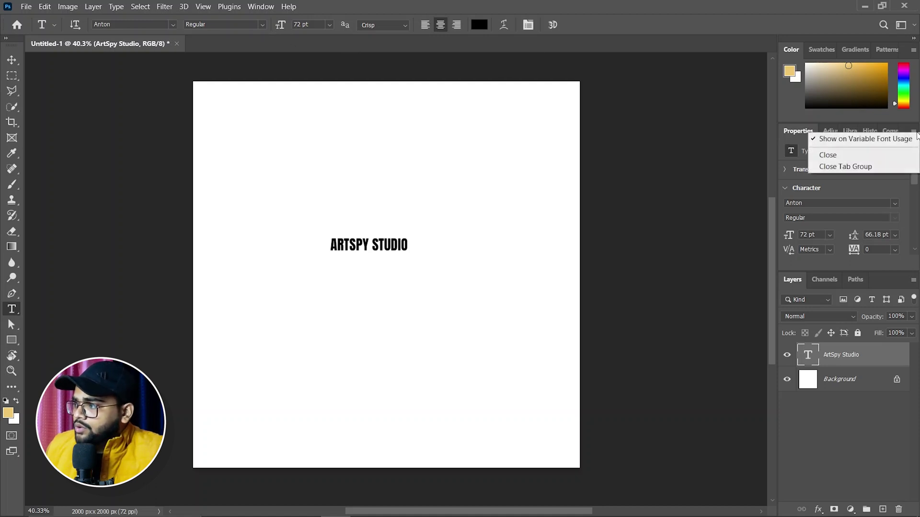
pyautogui.click(856, 156)
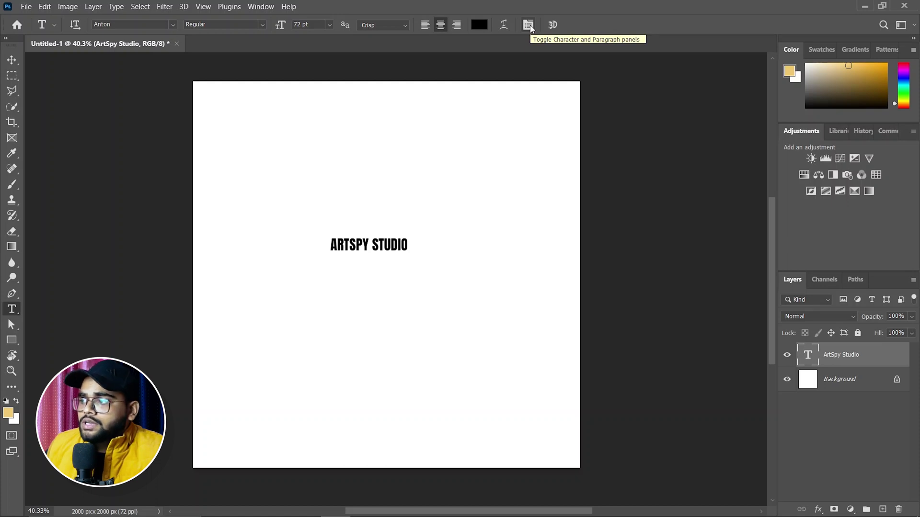
pyautogui.click(529, 26)
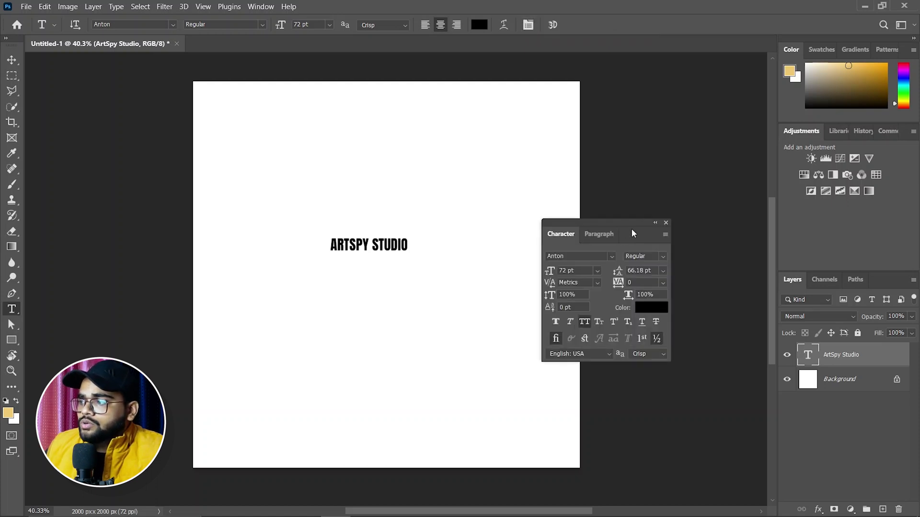
pyautogui.moveTo(651, 217); pyautogui.dragTo(678, 202)
pyautogui.click(711, 202)
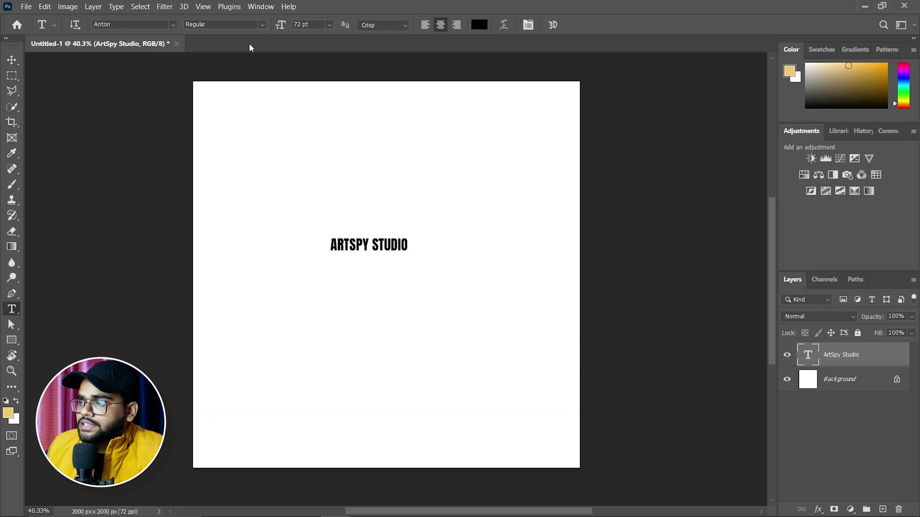
# Step: Reopen the Character panel from the Window menu and float it beside the canvas
pyautogui.click(264, 6)
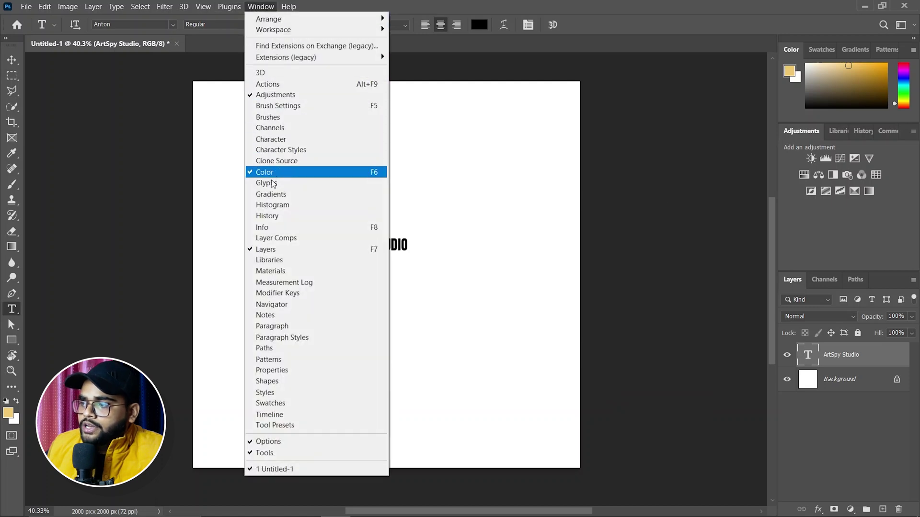
pyautogui.click(266, 140)
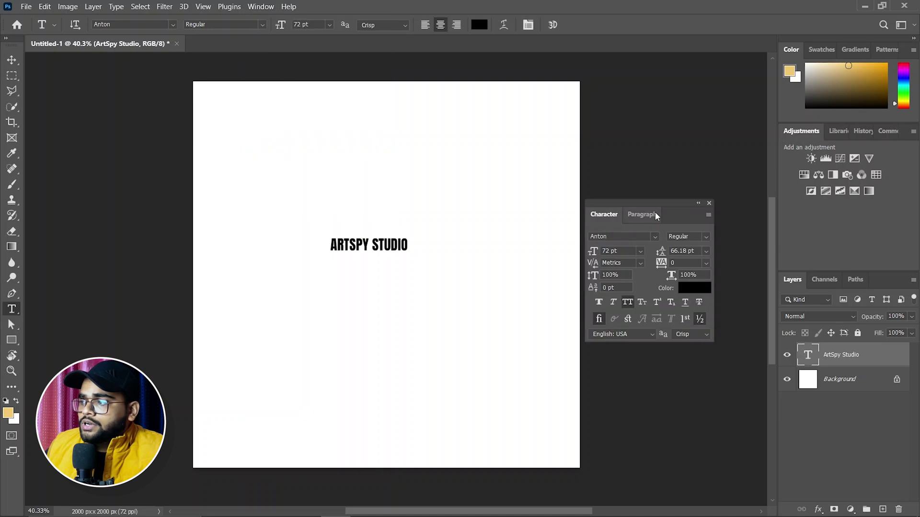
pyautogui.moveTo(658, 202); pyautogui.dragTo(689, 71)
pyautogui.click(684, 84)
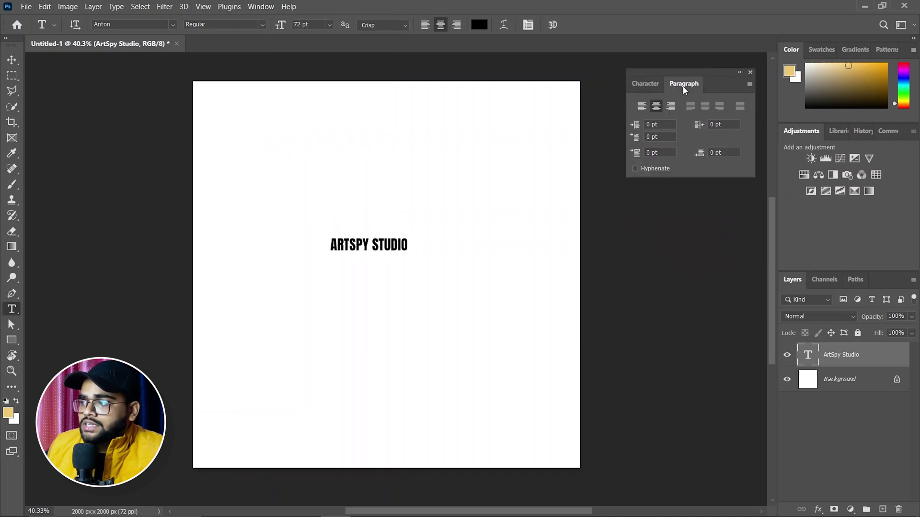
pyautogui.click(649, 85)
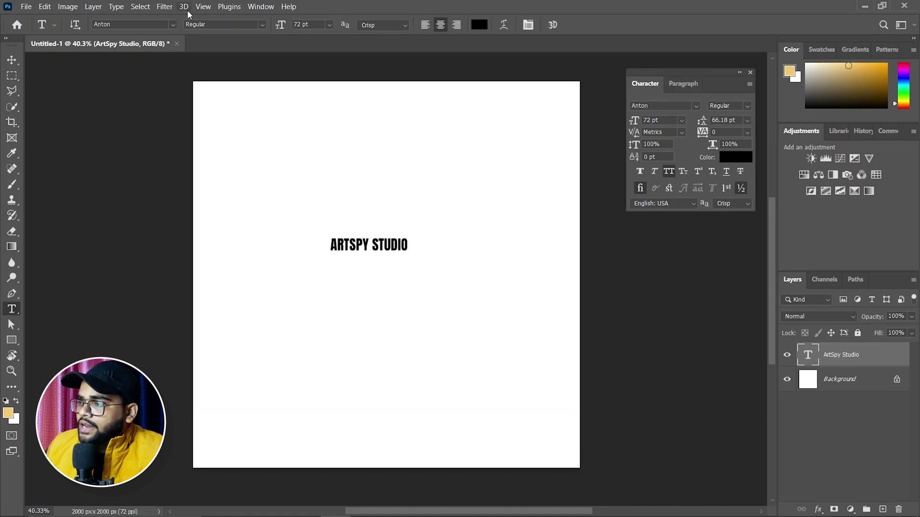
pyautogui.click(260, 6)
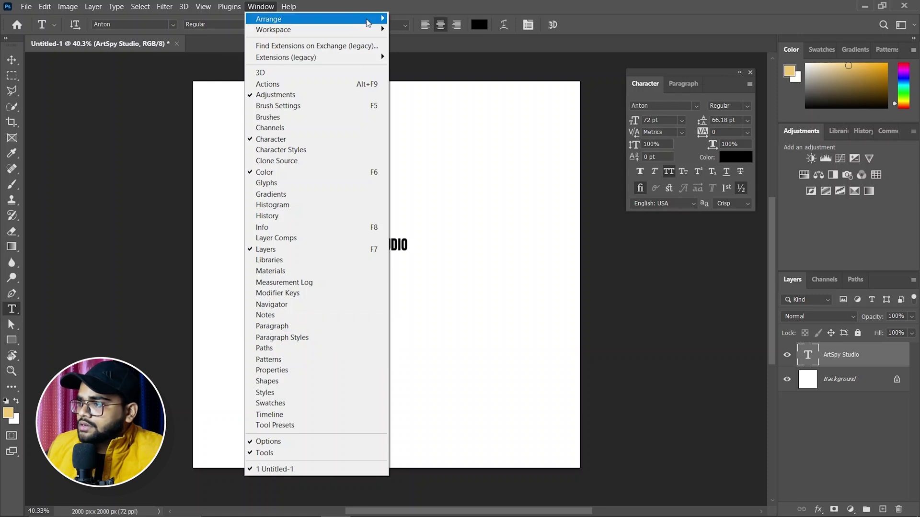
pyautogui.click(499, 67)
pyautogui.moveTo(697, 84); pyautogui.dragTo(685, 102)
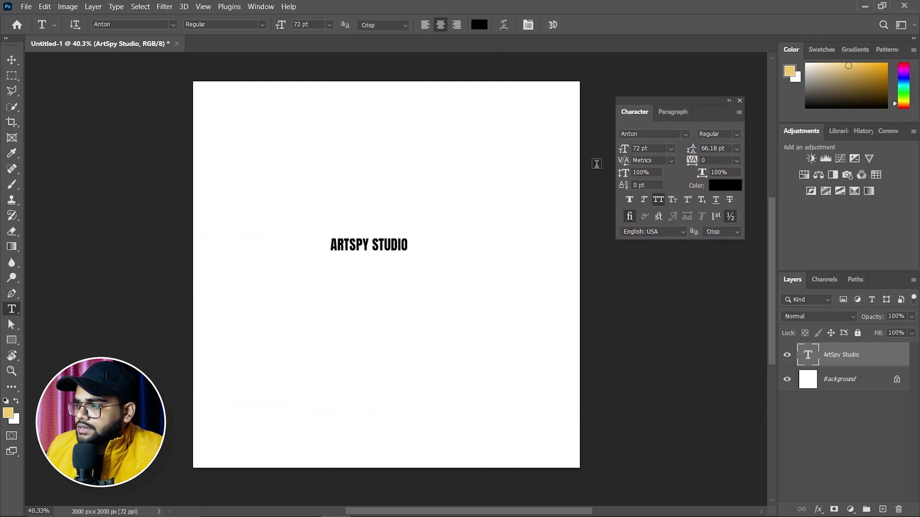
# Step: Show the Actions panel and switch ARTSPY STUDIO to vertical text orientation
pyautogui.hotkey('alt', 'F9')
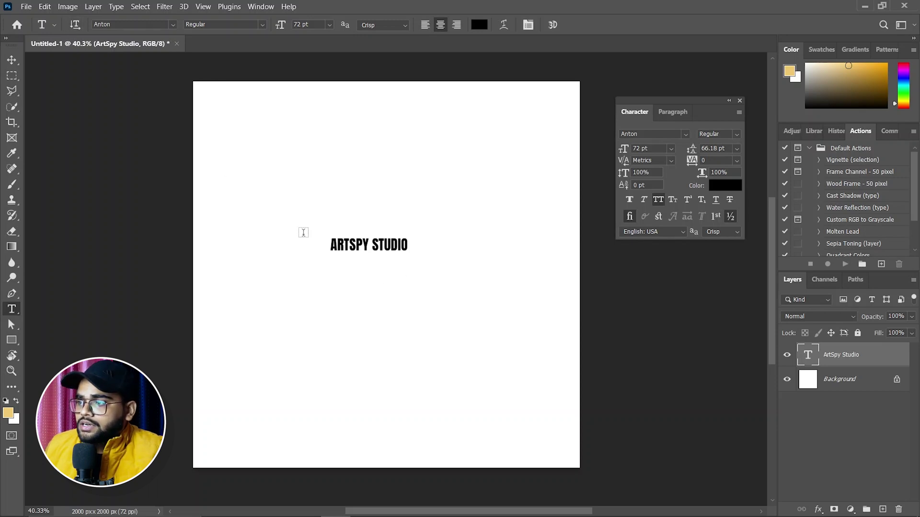
pyautogui.click(74, 25)
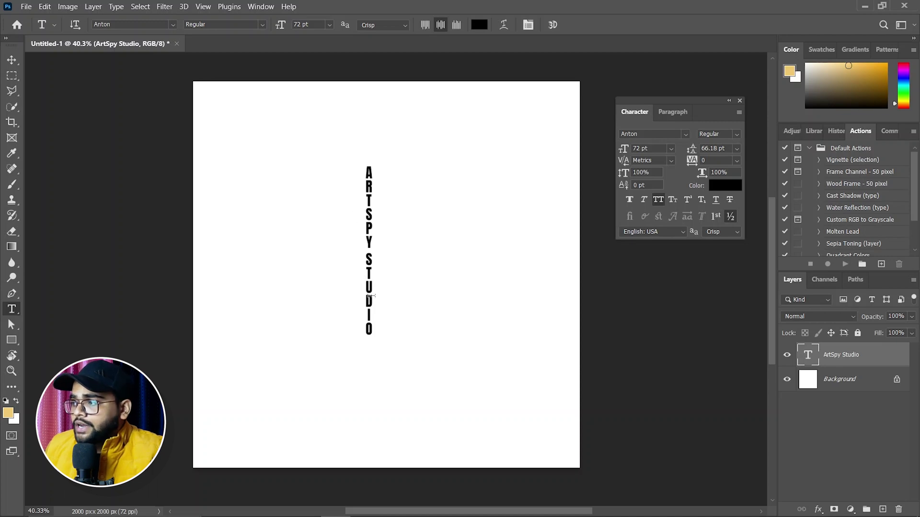
pyautogui.click(75, 24)
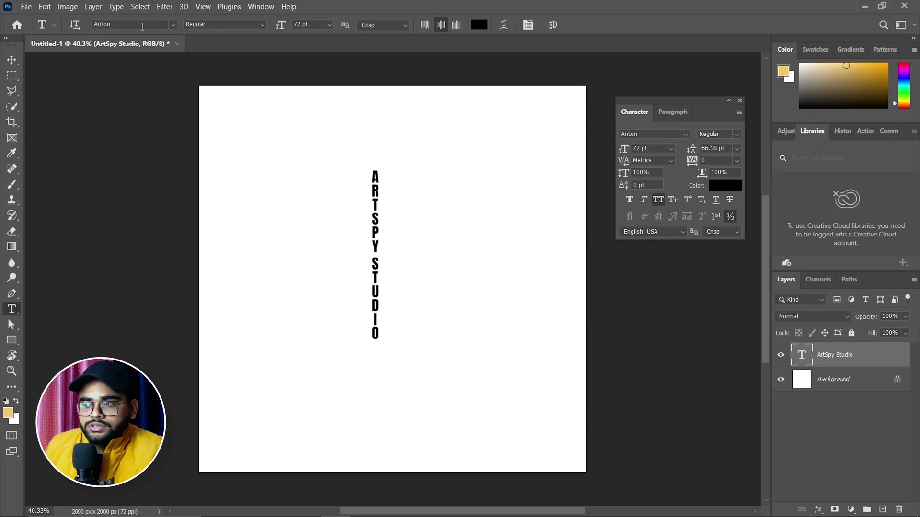
# Step: Search 'mont' in the font family list and set the text to Montserrat Regular
pyautogui.click(173, 24)
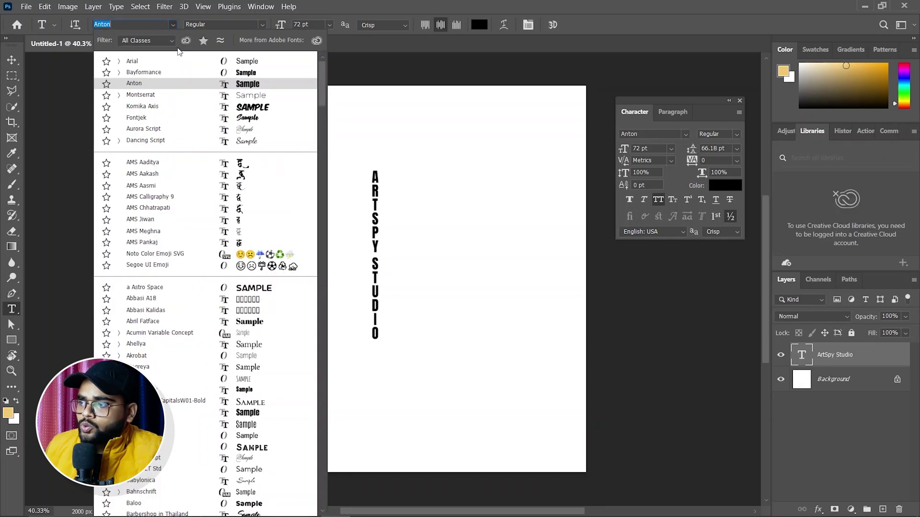
pyautogui.scroll(-5, 181, 181)
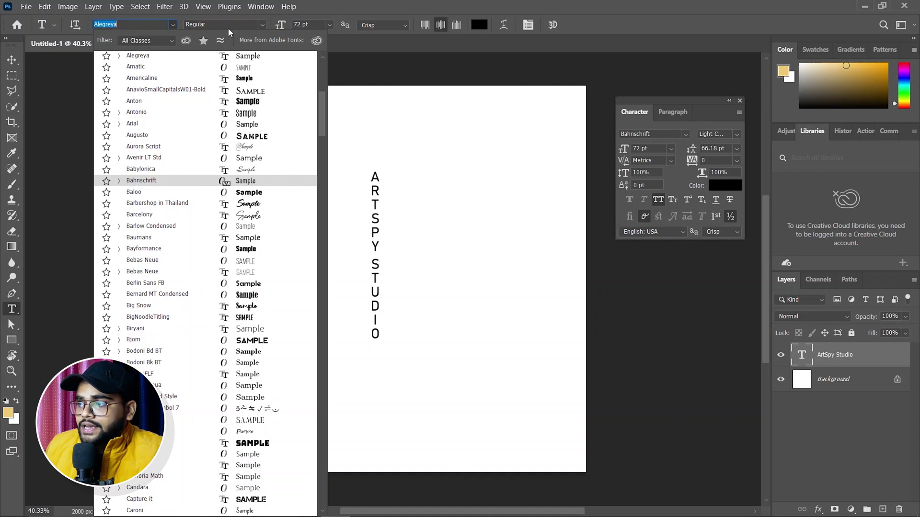
pyautogui.click(265, 17)
pyautogui.click(263, 23)
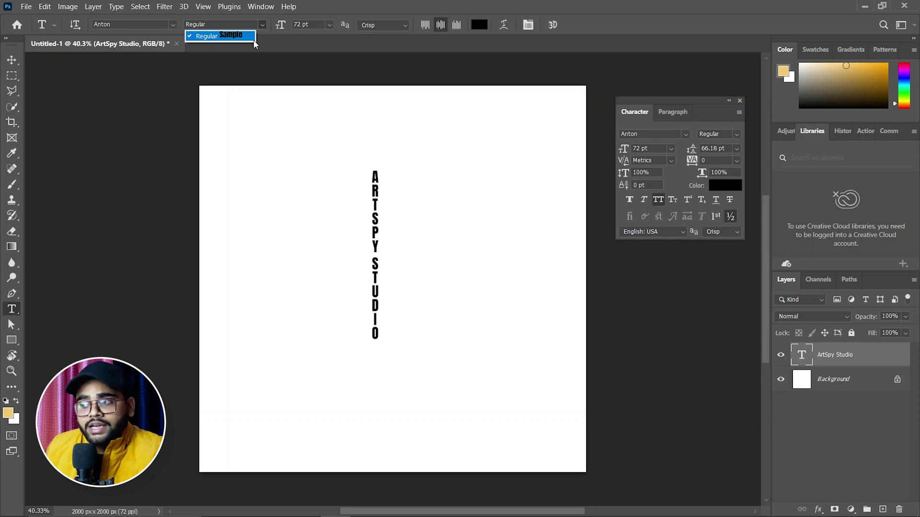
pyautogui.click(289, 58)
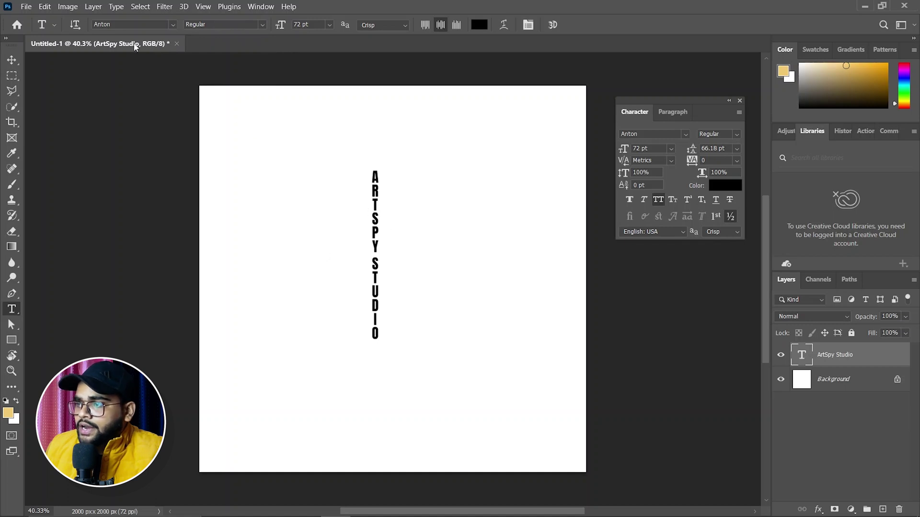
pyautogui.click(174, 25)
pyautogui.scroll(-2, 166, 262)
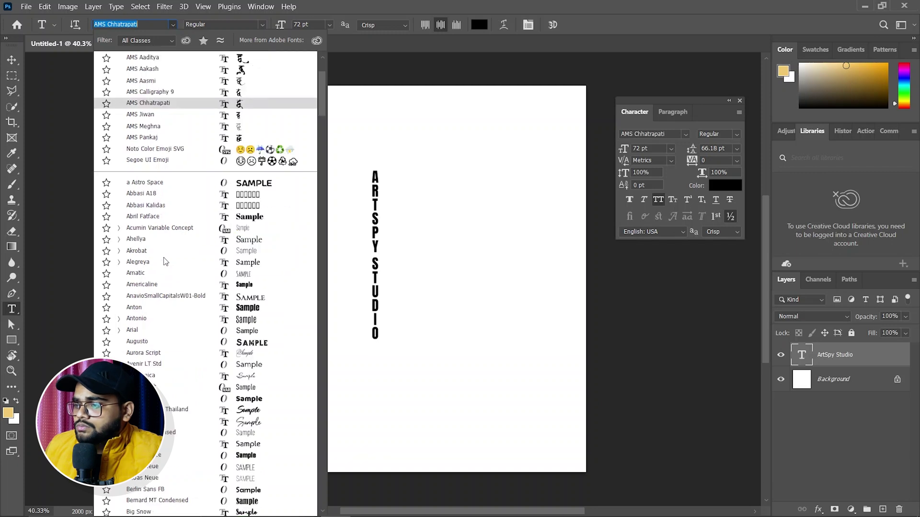
pyautogui.scroll(-3, 166, 262)
pyautogui.write('mont')
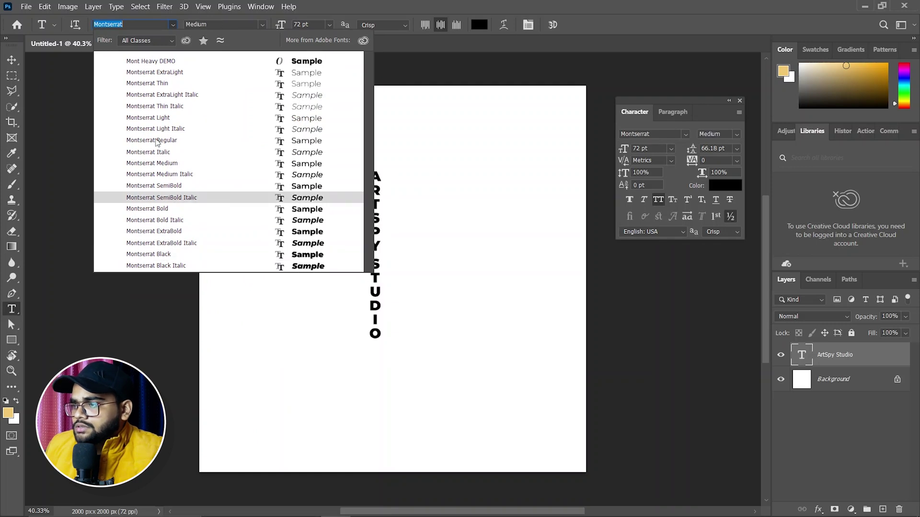
pyautogui.click(155, 140)
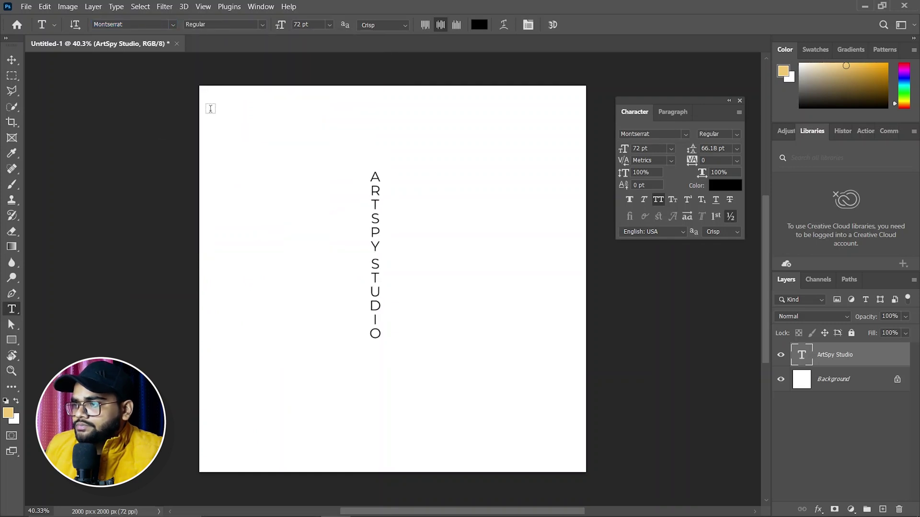
# Step: Make the text horizontal again and try ExtraLight, Thin and ExtraLight Italic weights
pyautogui.click(75, 25)
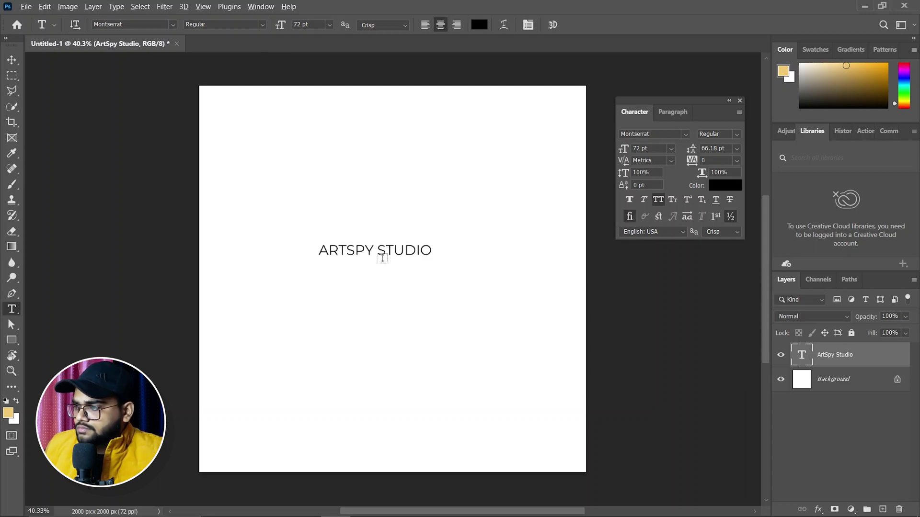
pyautogui.scroll(5, 383, 258)
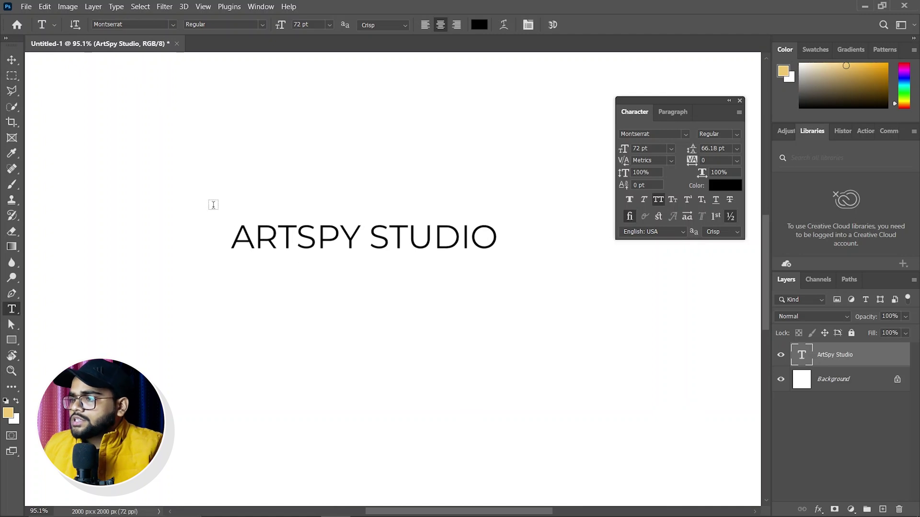
pyautogui.click(263, 24)
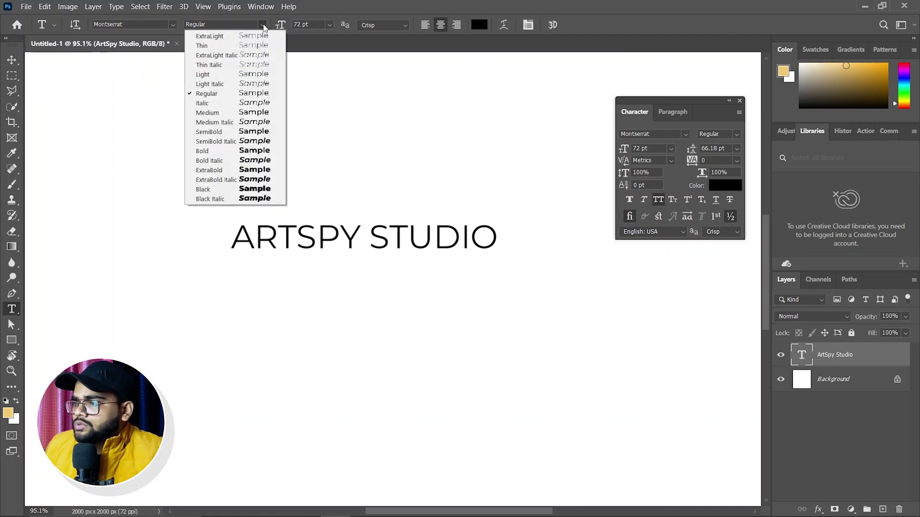
pyautogui.click(209, 36)
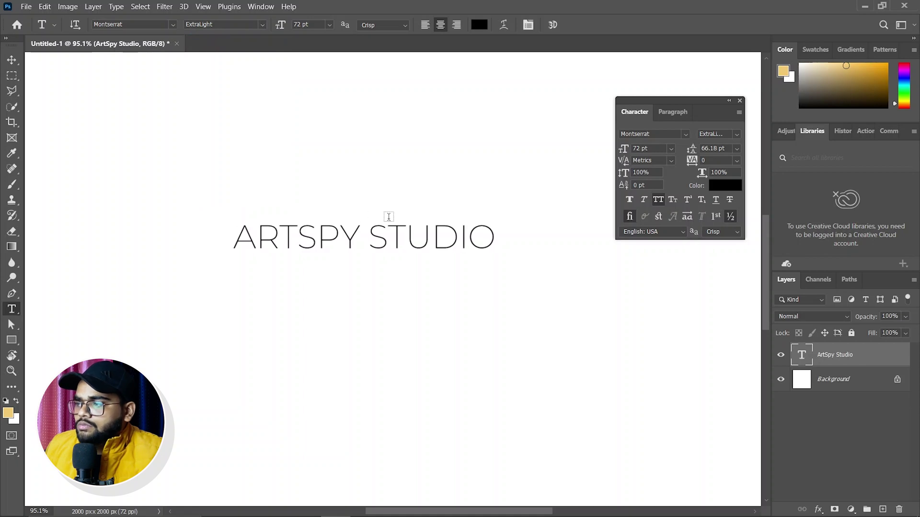
pyautogui.click(266, 25)
pyautogui.click(241, 45)
pyautogui.click(261, 25)
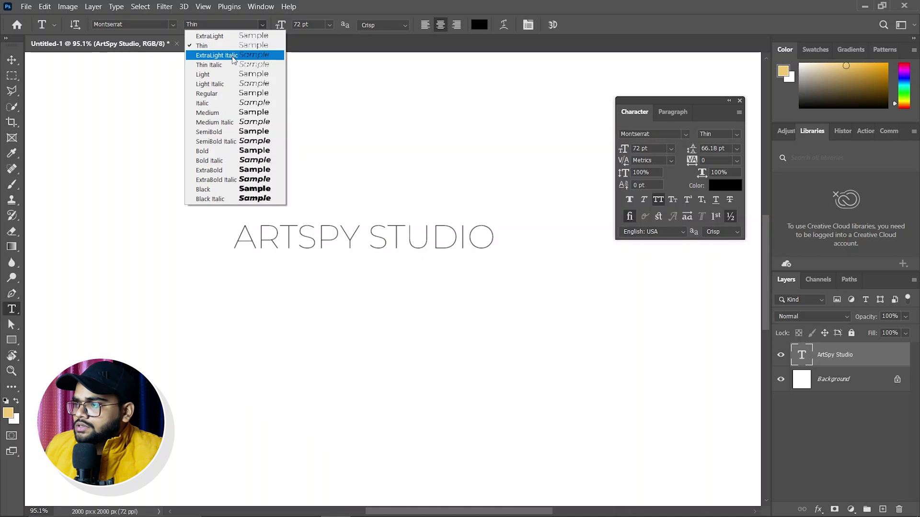
pyautogui.click(232, 55)
# Step: Try Regular, SemiBold and Bold weights, settling on Montserrat Black
pyautogui.click(261, 25)
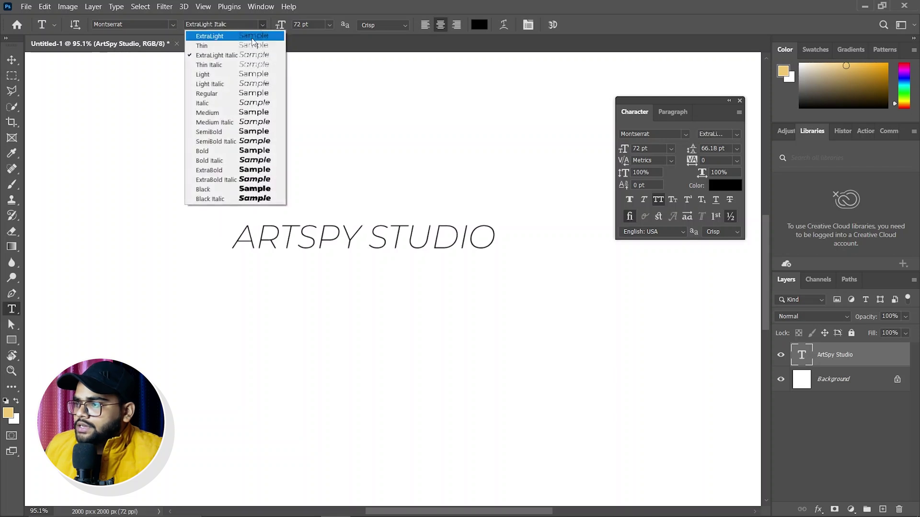
pyautogui.click(210, 94)
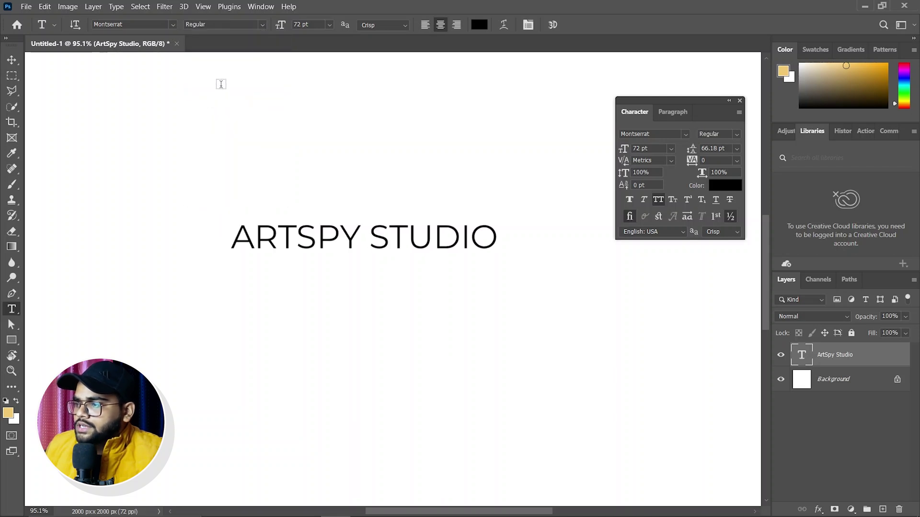
pyautogui.click(263, 25)
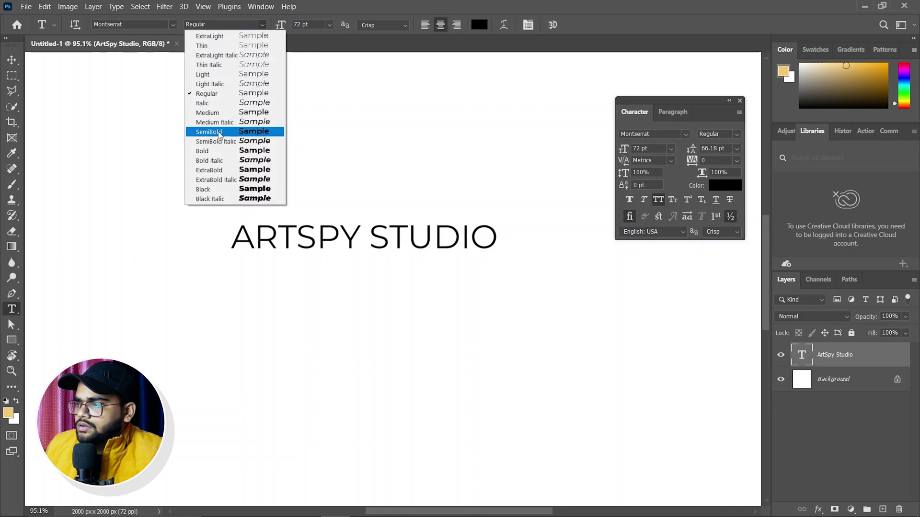
pyautogui.click(215, 132)
pyautogui.click(263, 25)
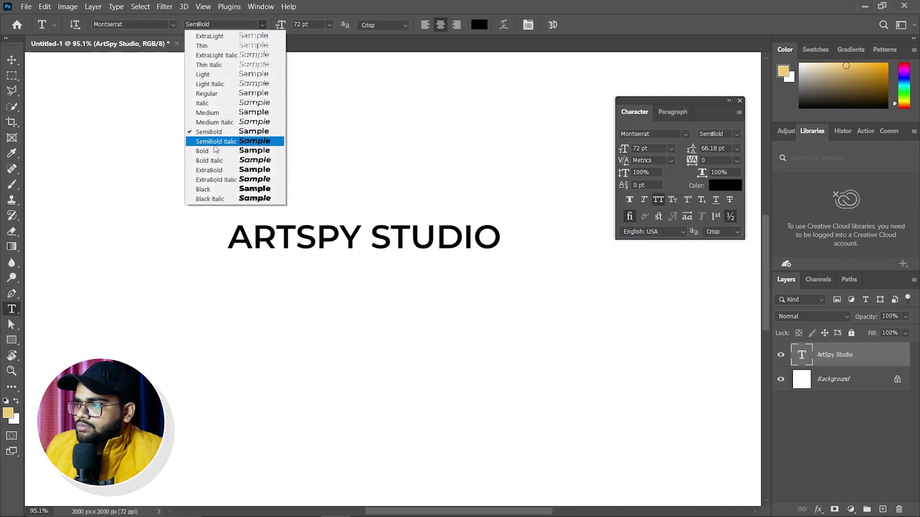
pyautogui.click(211, 151)
pyautogui.click(262, 25)
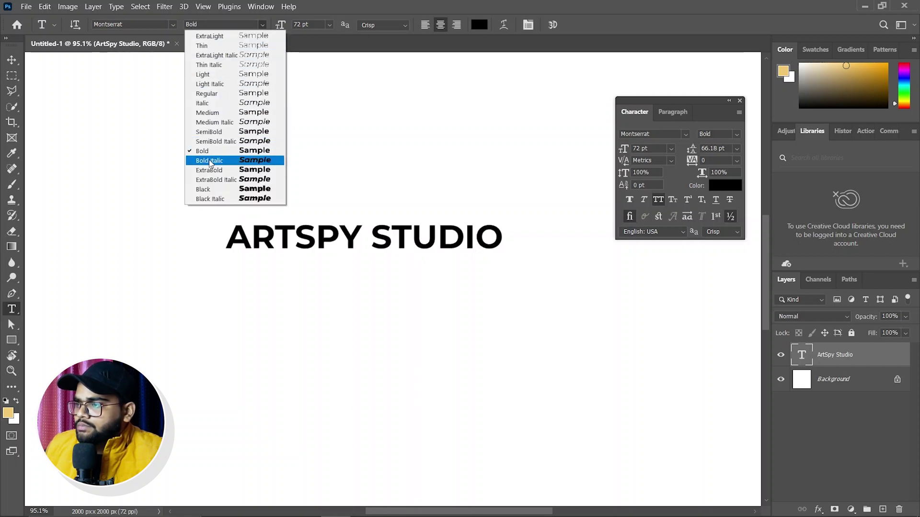
pyautogui.click(209, 187)
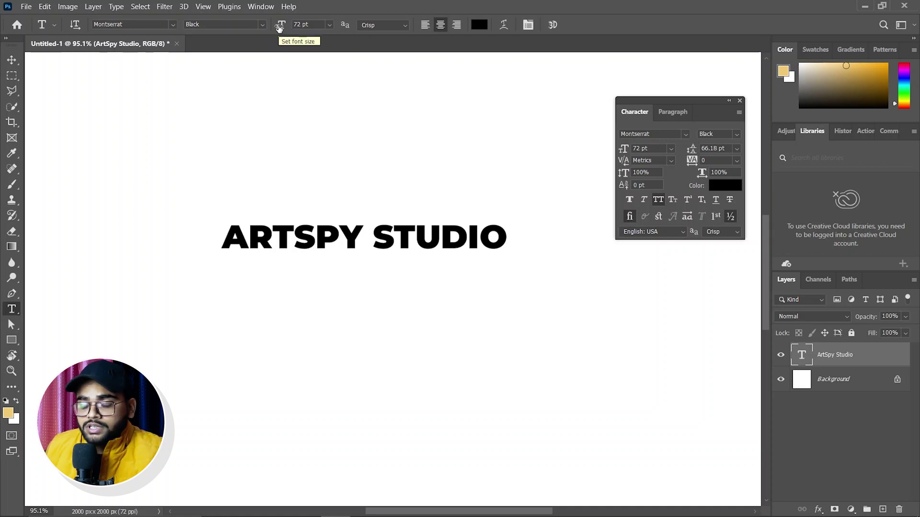
# Step: Scale ARTSPY STUDIO up about 133% to 124.44 pt and move it near the canvas top
pyautogui.moveTo(279, 28)
pyautogui.mouseDown()
pyautogui.moveTo(311, 23)
pyautogui.moveTo(283, 27)
pyautogui.moveTo(291, 26)
pyautogui.mouseUp()
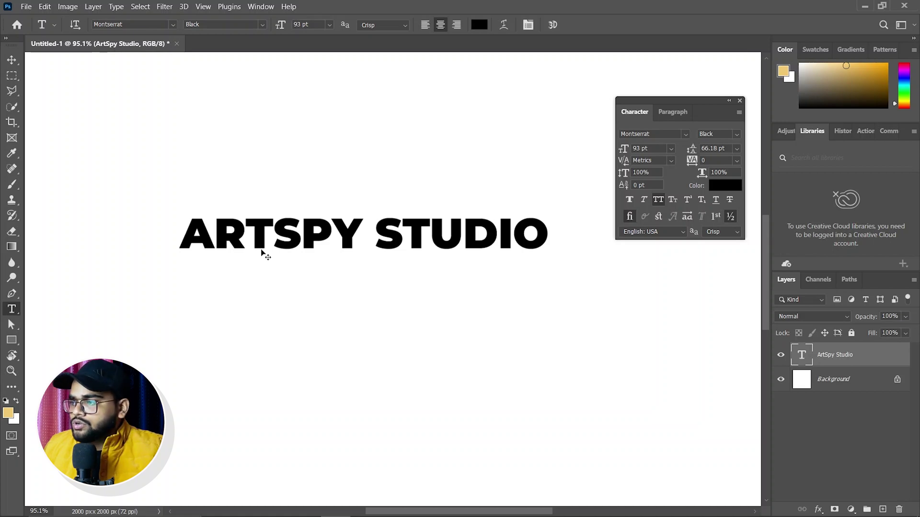
pyautogui.hotkey('ctrl', 't')
pyautogui.moveTo(555, 262); pyautogui.dragTo(664, 330)
pyautogui.moveTo(417, 247); pyautogui.dragTo(362, 239)
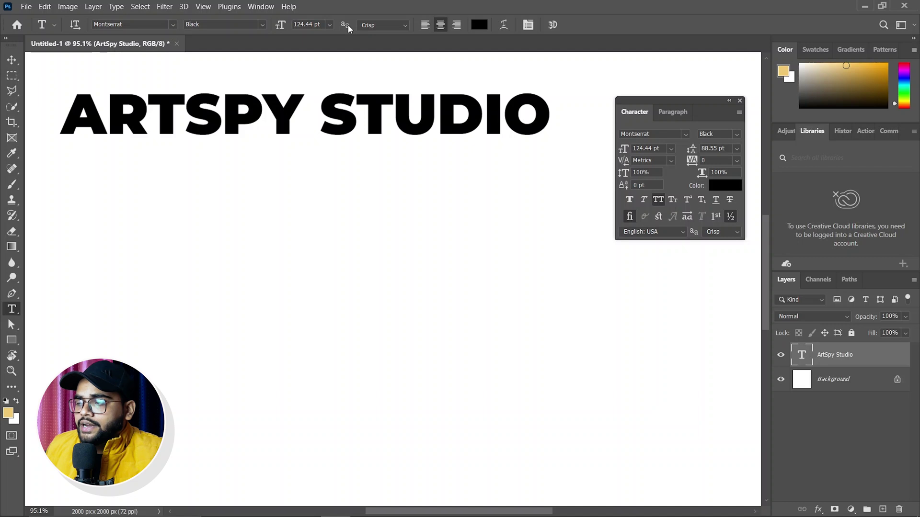
pyautogui.click(382, 27)
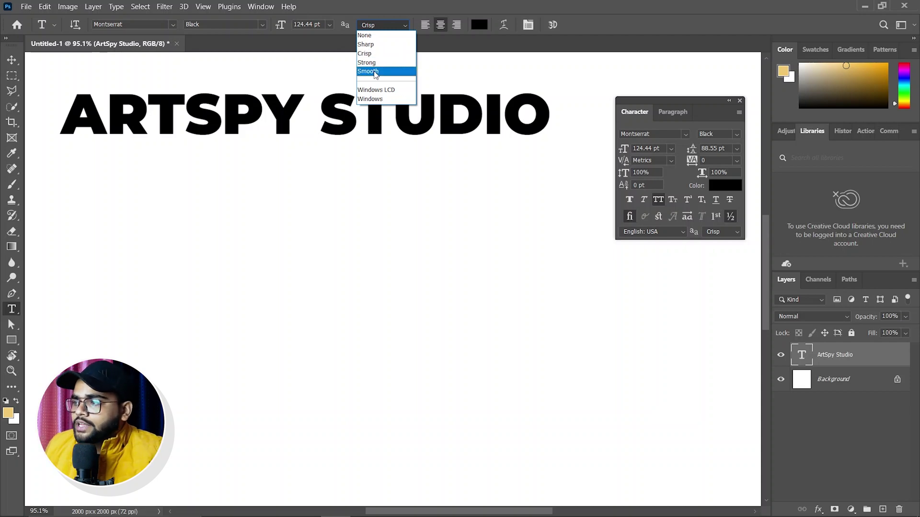
pyautogui.click(375, 74)
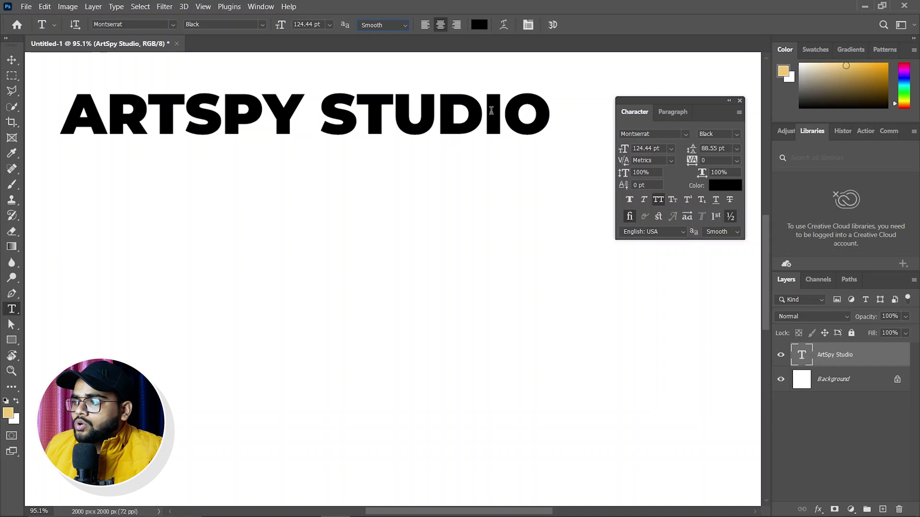
pyautogui.click(384, 25)
pyautogui.click(372, 63)
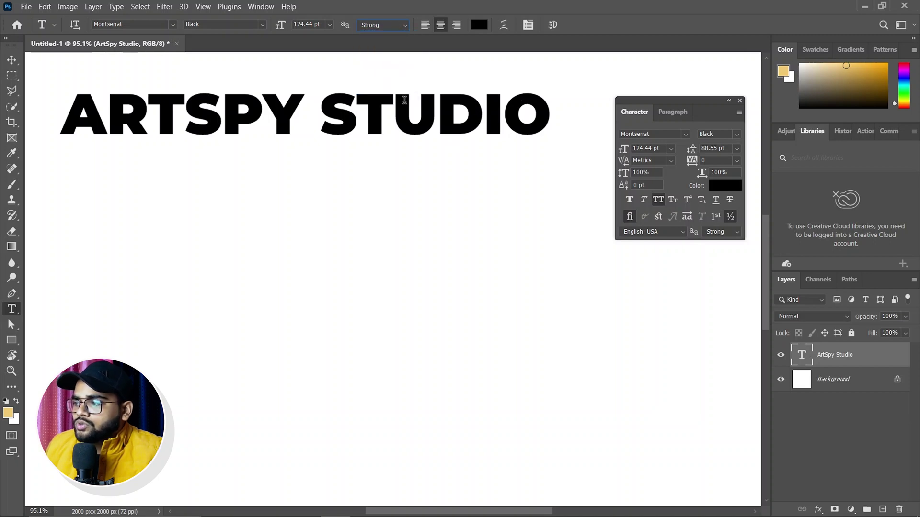
pyautogui.click(391, 26)
pyautogui.click(378, 55)
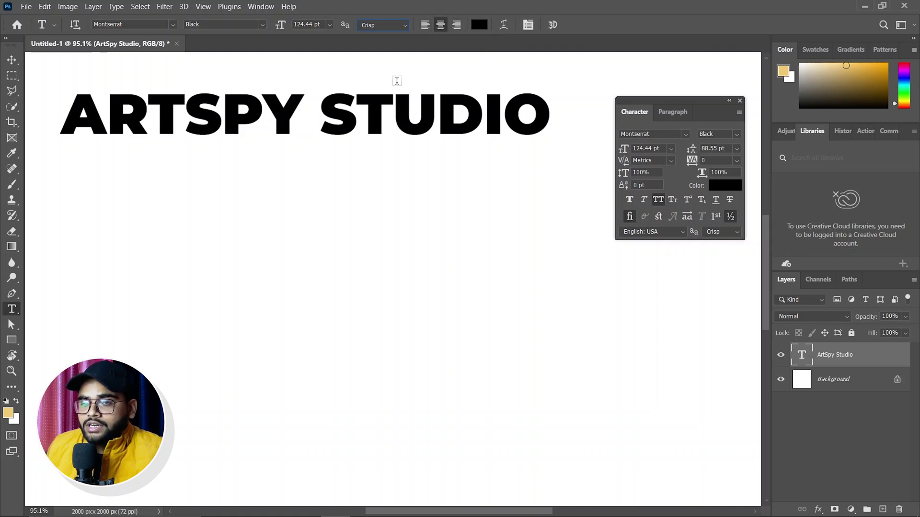
# Step: Set the ARTSPY STUDIO text colour to red #ec1616
pyautogui.click(479, 25)
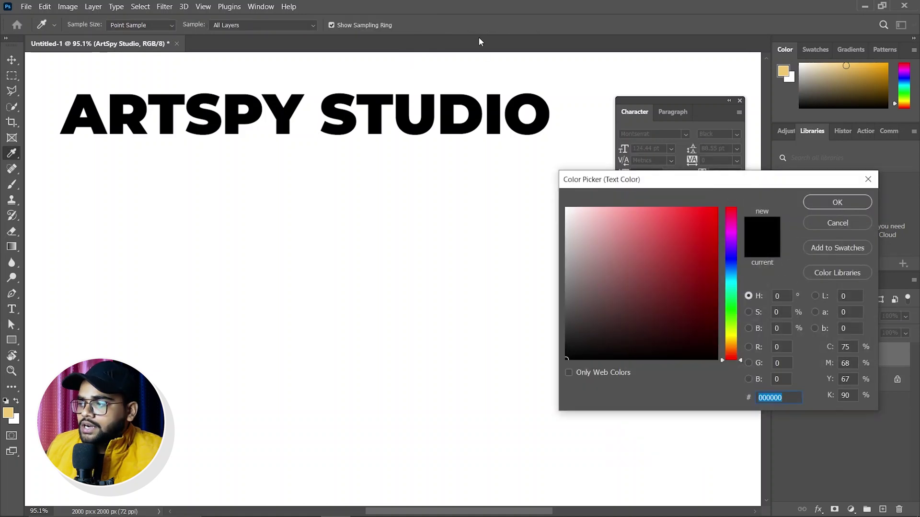
pyautogui.hotkey('ctrl', 'v')
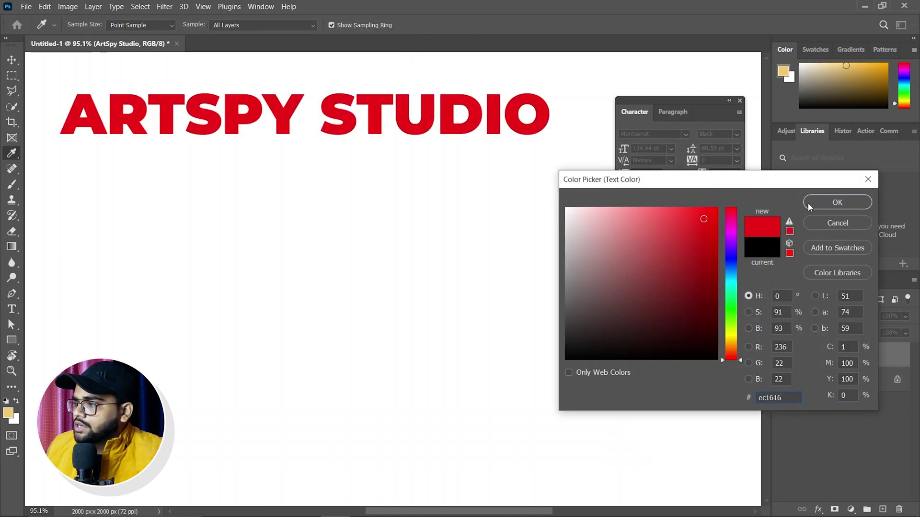
pyautogui.click(809, 202)
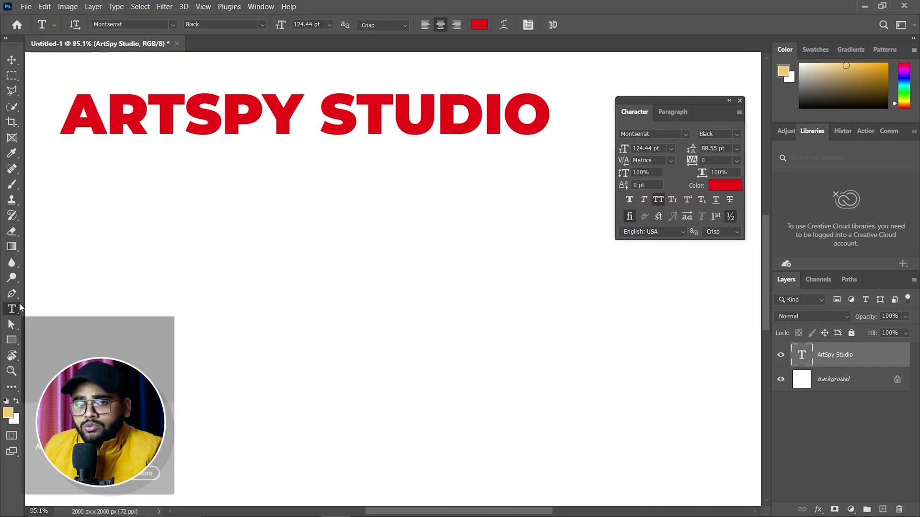
# Step: Add a test 'AAAAAAA' text layer below the heading, then delete it
pyautogui.click(181, 280)
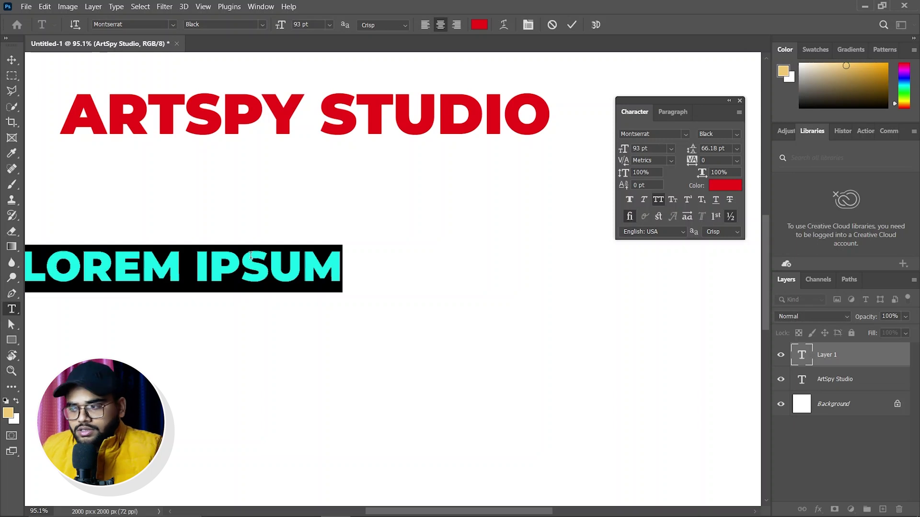
pyautogui.write('AAAAAAA')
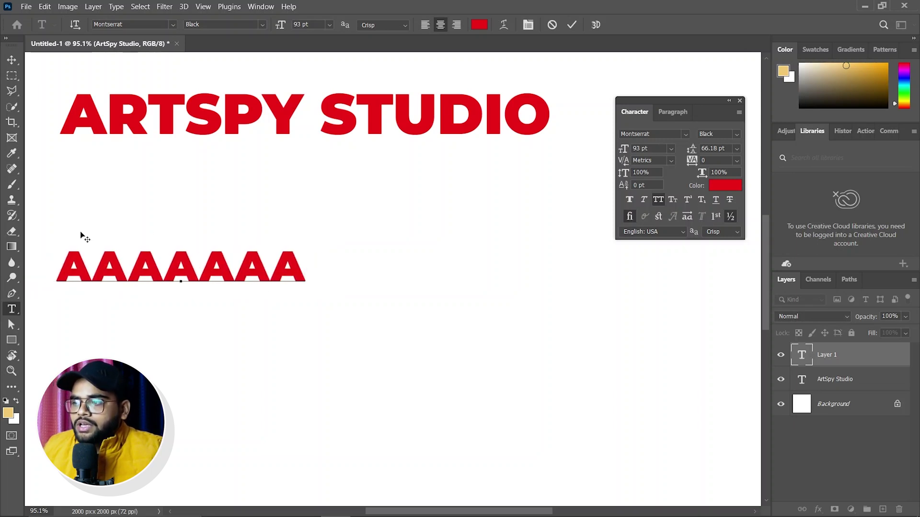
pyautogui.click(12, 60)
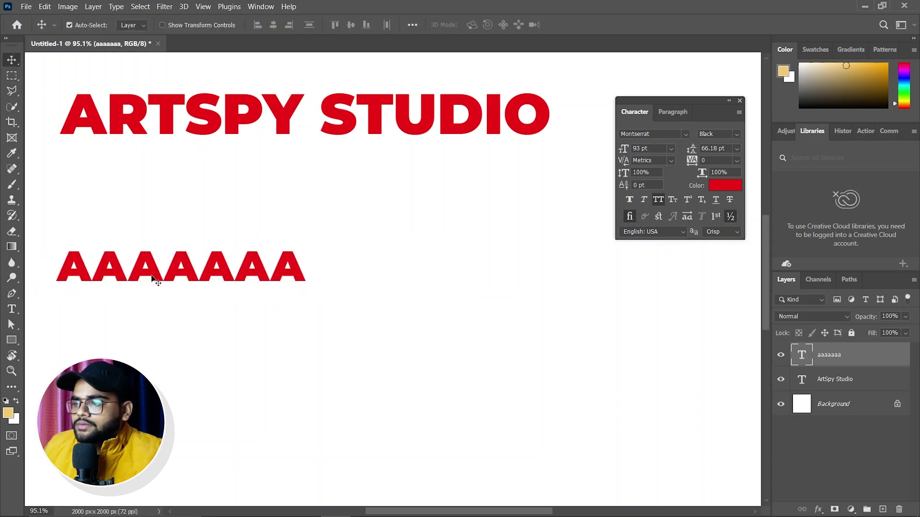
pyautogui.moveTo(154, 281); pyautogui.dragTo(205, 346)
pyautogui.press('Delete')
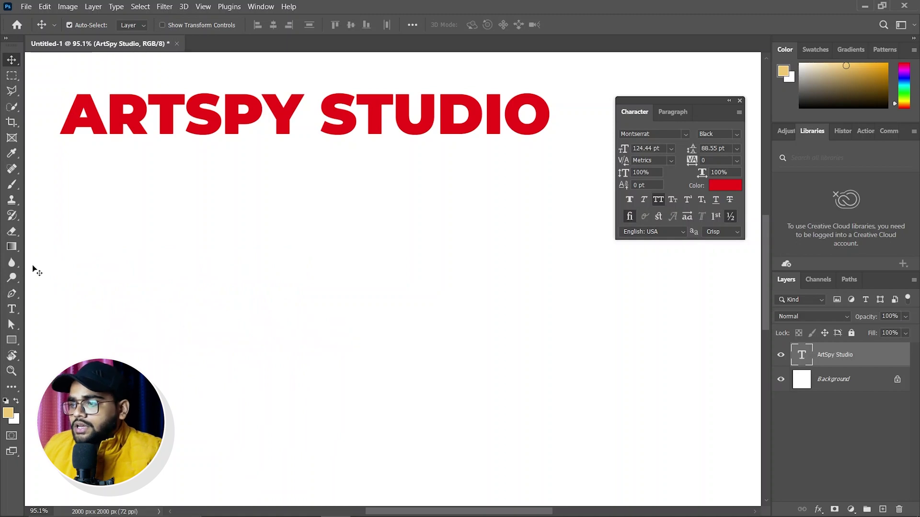
pyautogui.click(11, 309)
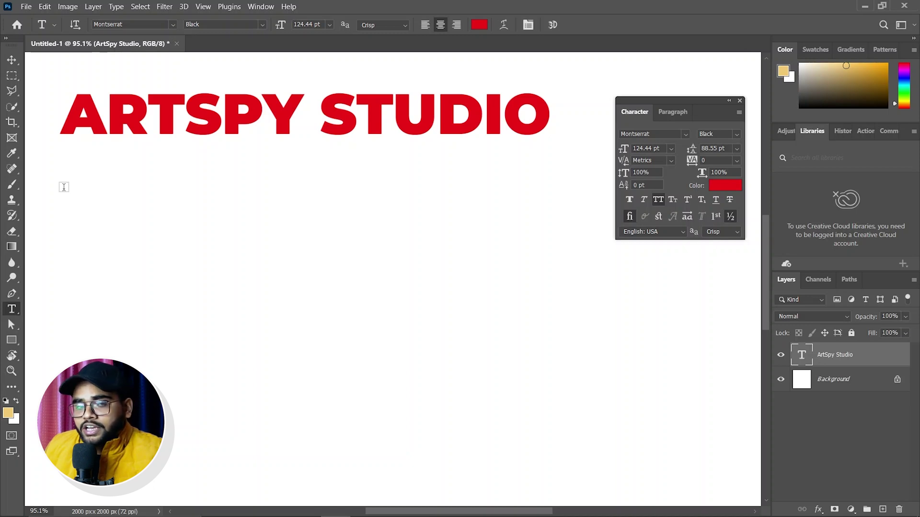
# Step: Draw a paragraph text box and fill it with six lines of random capital letters
pyautogui.moveTo(62, 190); pyautogui.dragTo(552, 379)
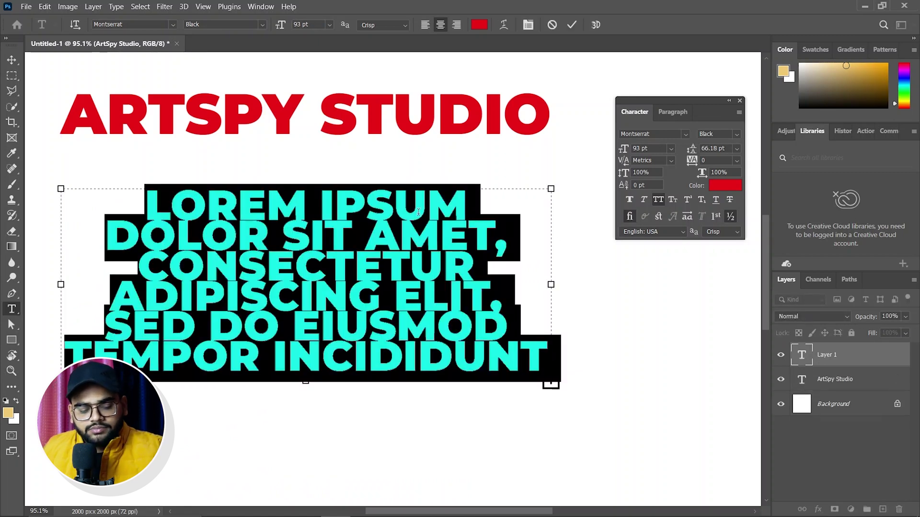
pyautogui.write('ASSFFGSDFDSWERVSDDFGSGFDF')
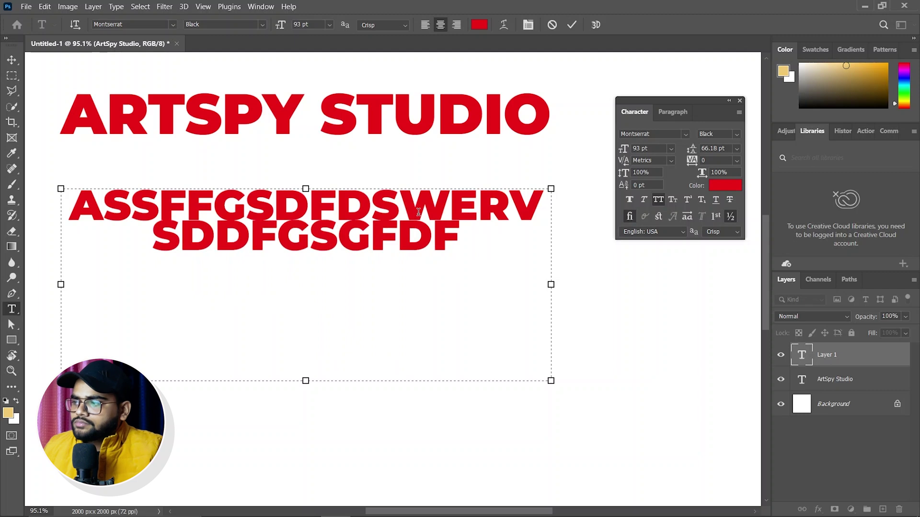
pyautogui.press('BackSpace')
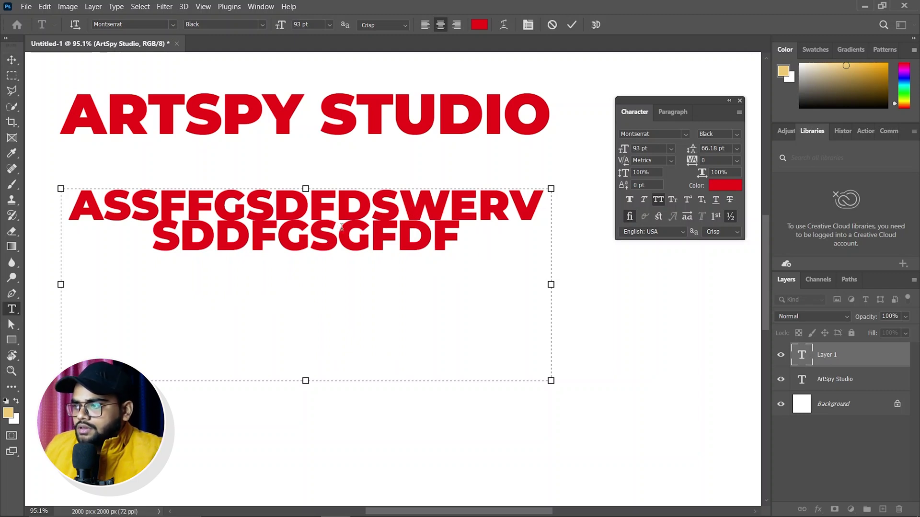
pyautogui.write('GEDFGER')
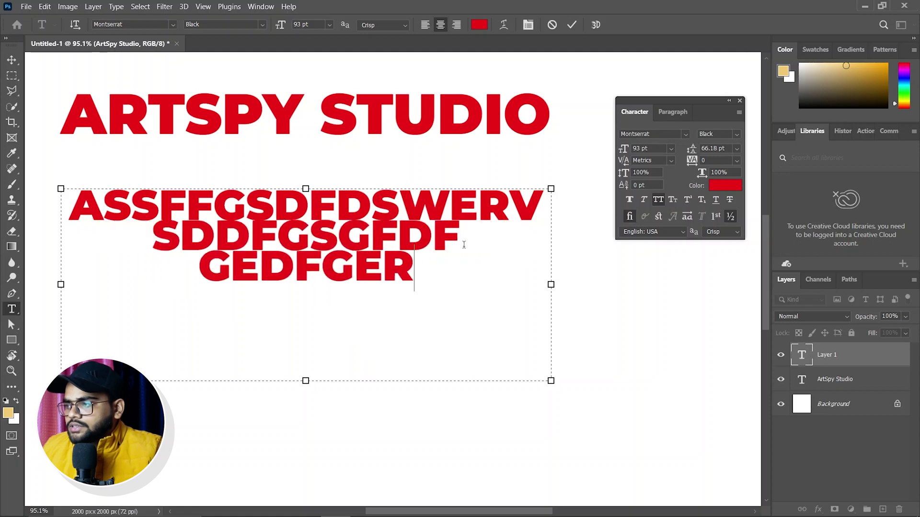
pyautogui.write('GDFGER WEGDGSAE')
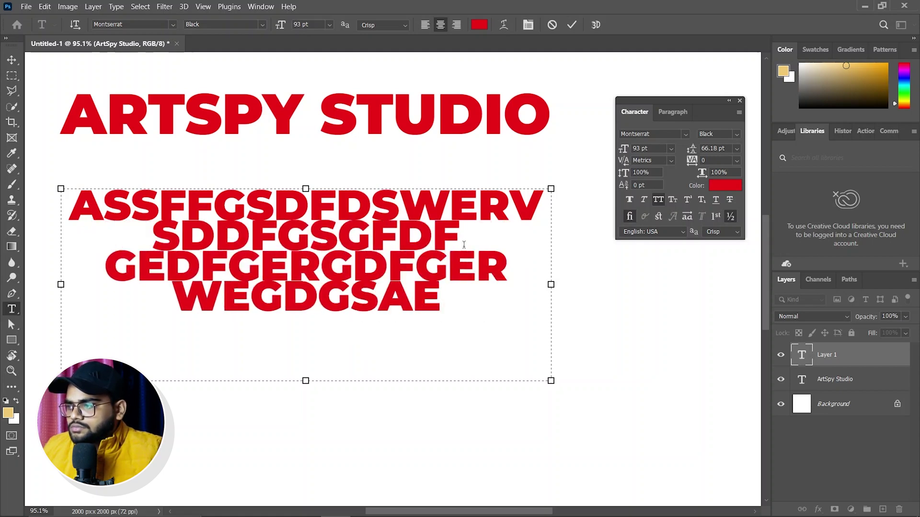
pyautogui.write('GE ERTGADFGA A A AADG')
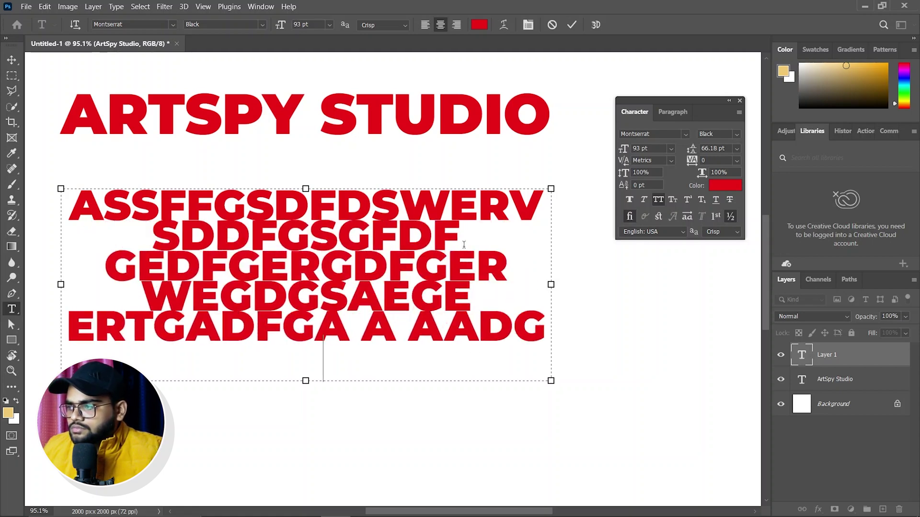
pyautogui.write(' AG ARTG AGAEG')
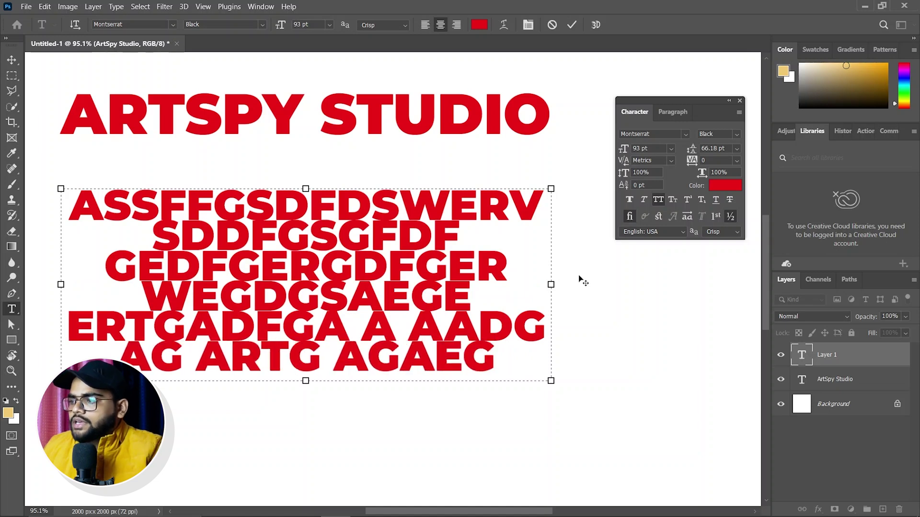
pyautogui.click(12, 59)
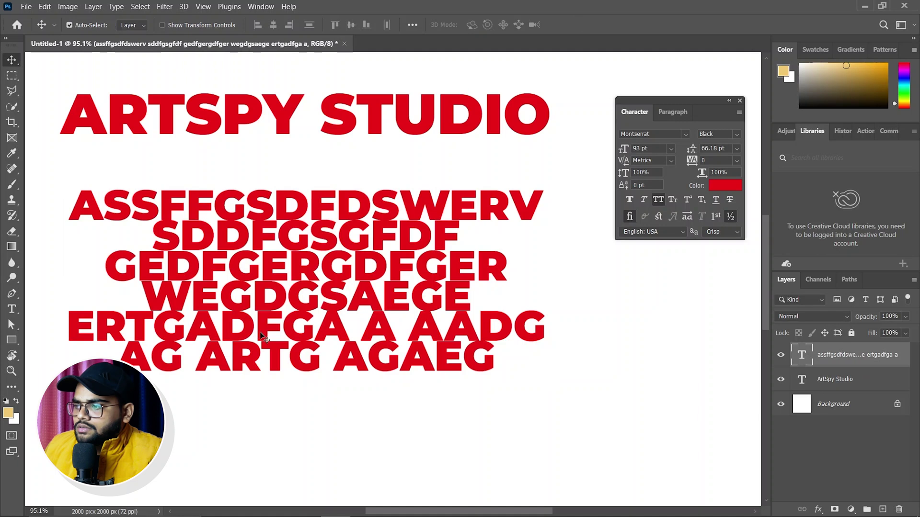
# Step: Nudge the paragraph text right, set it to Montserrat Regular, and turn off All Caps
pyautogui.moveTo(266, 334); pyautogui.dragTo(270, 334)
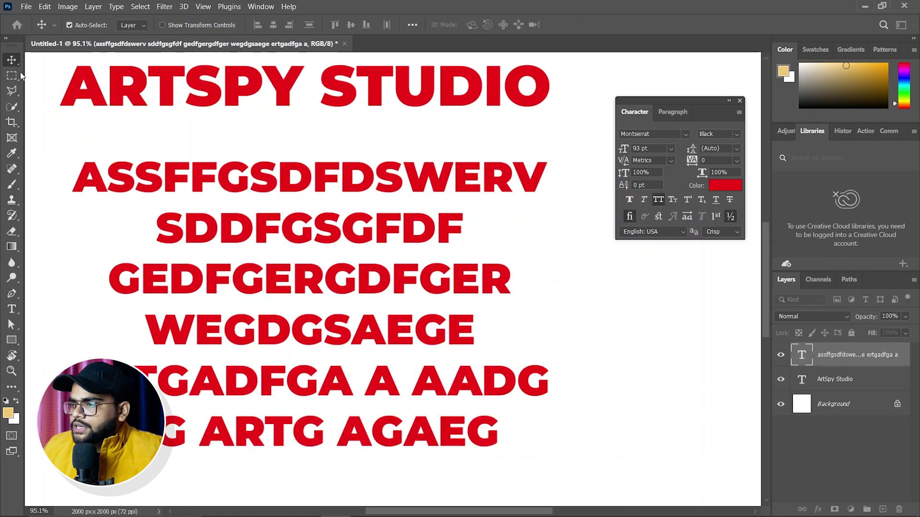
pyautogui.click(685, 136)
pyautogui.click(685, 136)
pyautogui.click(685, 136)
pyautogui.click(738, 136)
pyautogui.click(738, 136)
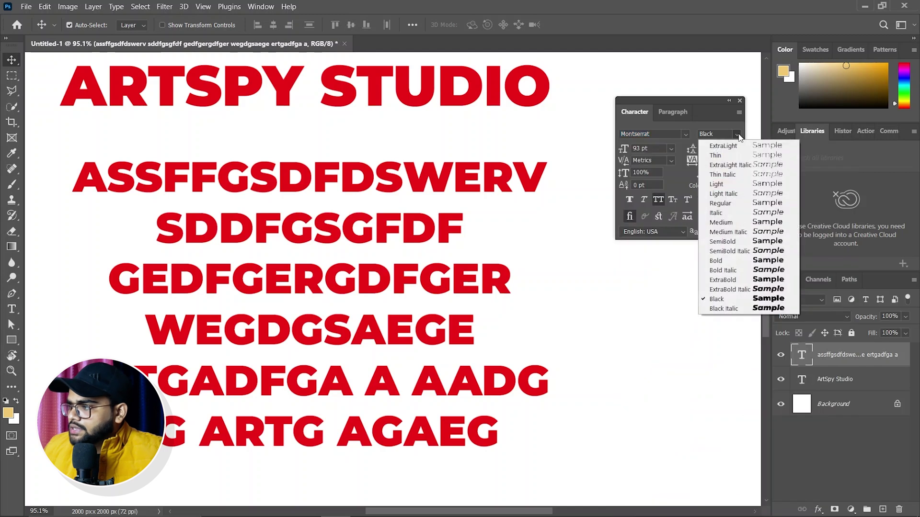
pyautogui.click(724, 203)
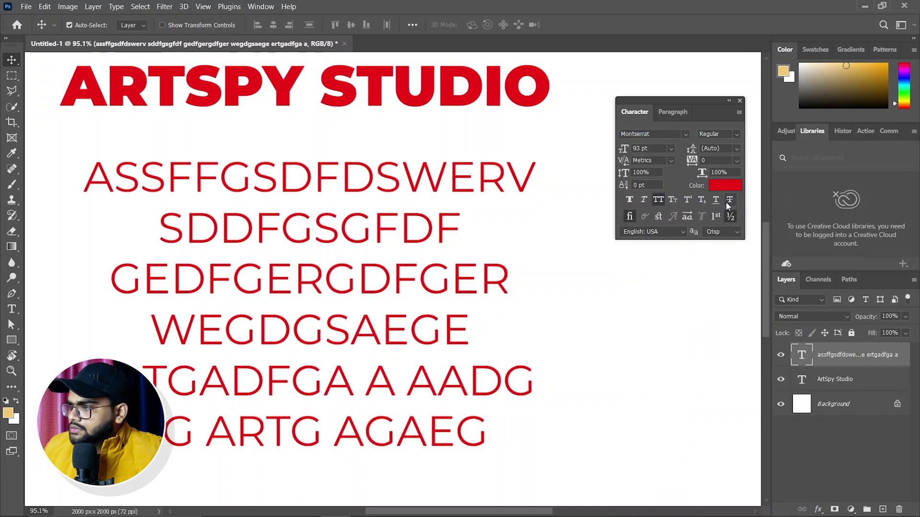
pyautogui.hotkey('ctrl', 'shift', 'k')
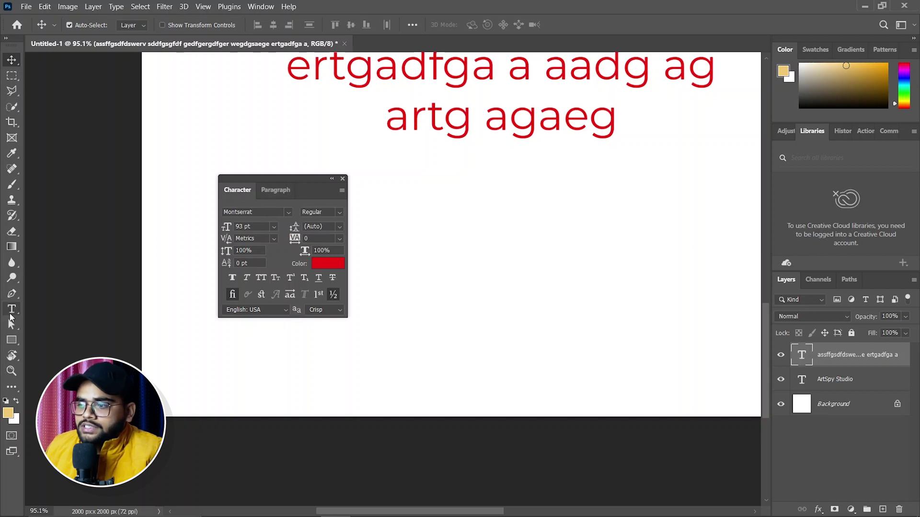
pyautogui.click(10, 313)
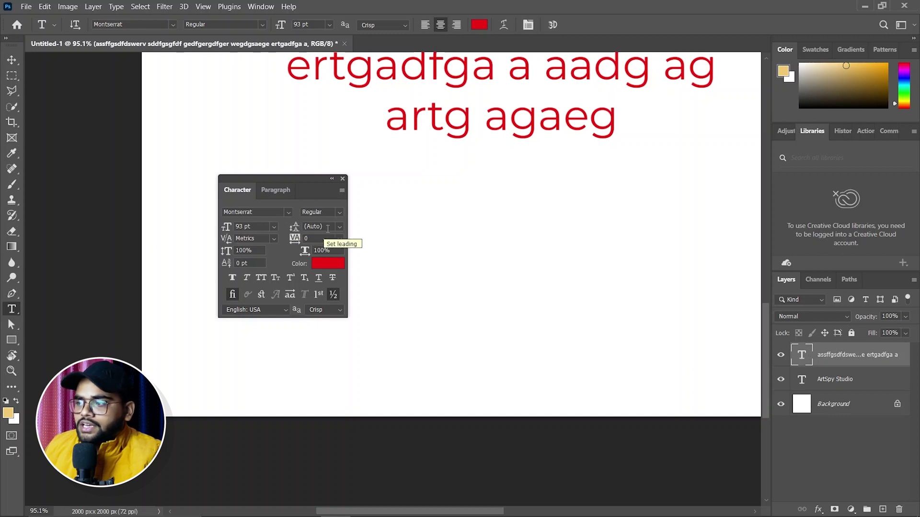
pyautogui.scroll(3, 438, 174)
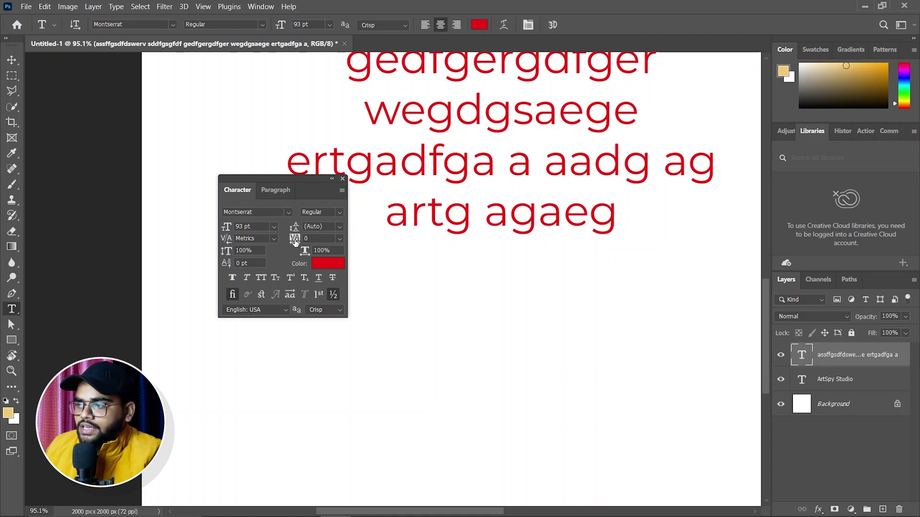
# Step: Select 'ga' in ertgadfga, tighten its tracking to -80, and test taller and wider scaling
pyautogui.moveTo(441, 163); pyautogui.dragTo(492, 161)
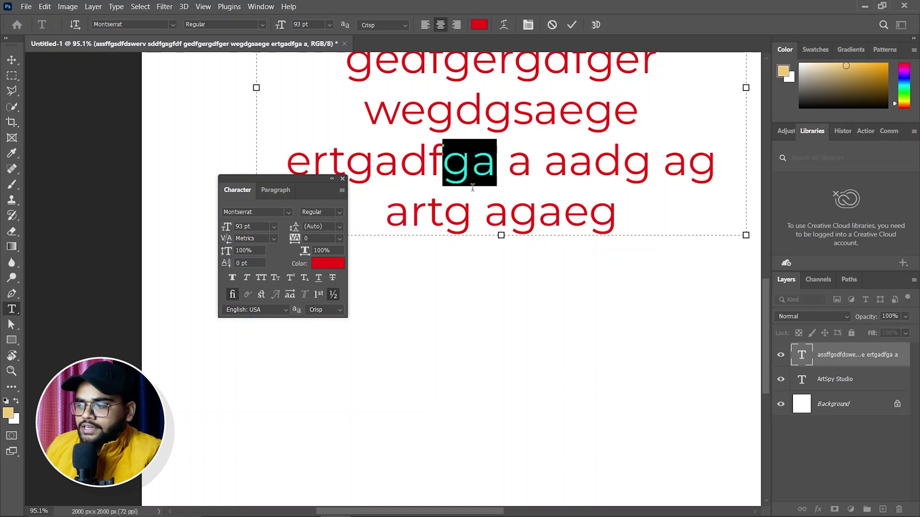
pyautogui.moveTo(296, 241)
pyautogui.mouseDown()
pyautogui.moveTo(315, 242)
pyautogui.moveTo(293, 241)
pyautogui.mouseUp()
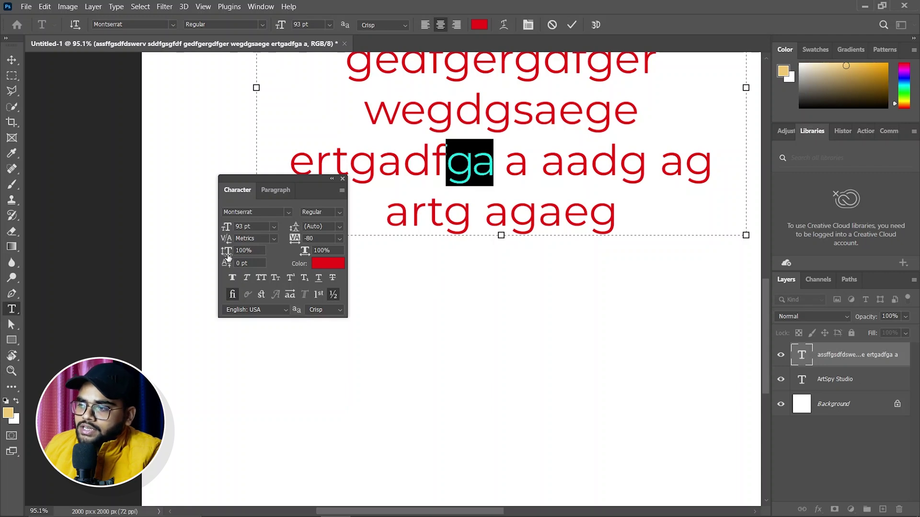
pyautogui.moveTo(228, 255)
pyautogui.mouseDown()
pyautogui.moveTo(249, 257)
pyautogui.moveTo(243, 262)
pyautogui.mouseUp()
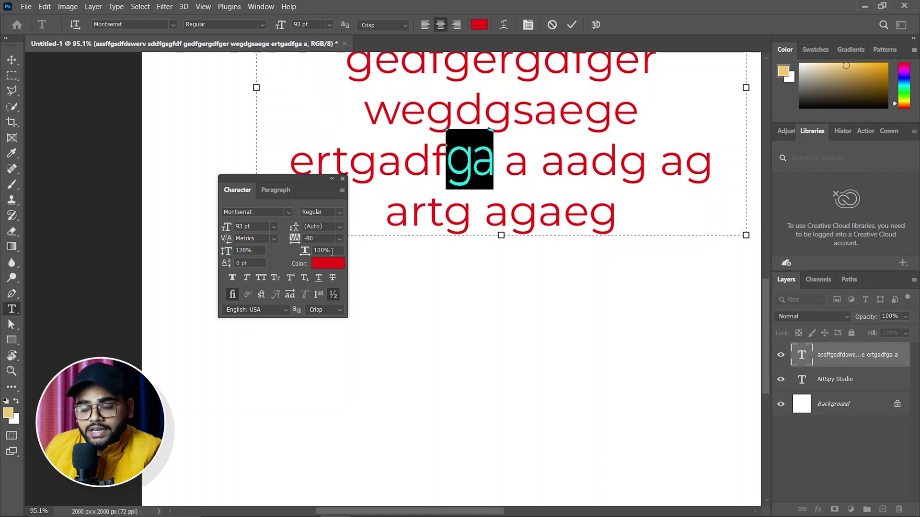
pyautogui.moveTo(226, 258); pyautogui.dragTo(240, 257)
pyautogui.moveTo(305, 252)
pyautogui.mouseDown()
pyautogui.moveTo(355, 256)
pyautogui.moveTo(312, 253)
pyautogui.mouseUp()
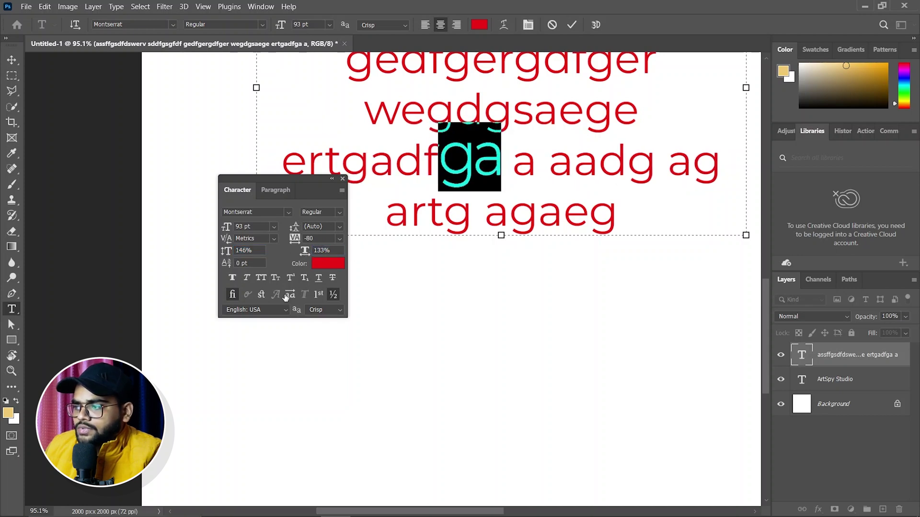
# Step: Reset both horizontal and vertical scale of the 'ga' to 100%
pyautogui.click(330, 253)
pyautogui.write('100')
pyautogui.press('Return')
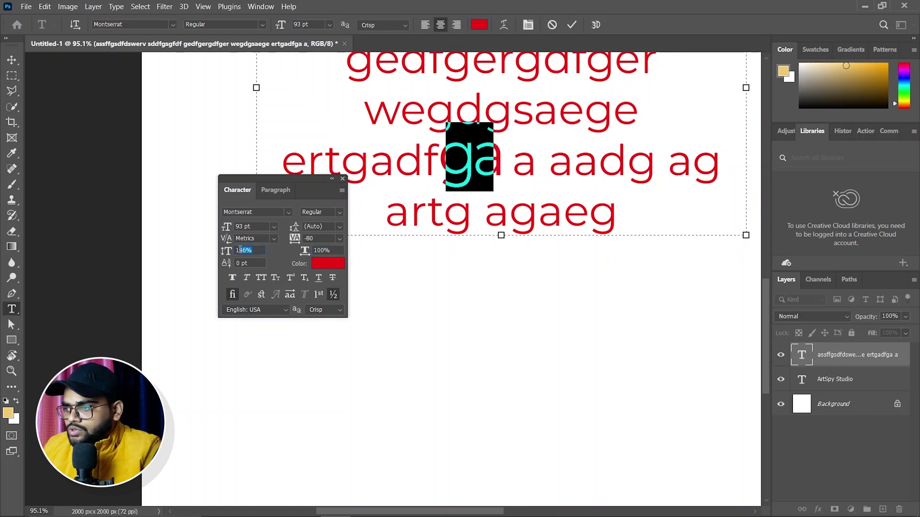
pyautogui.click(228, 252)
pyautogui.write('1000')
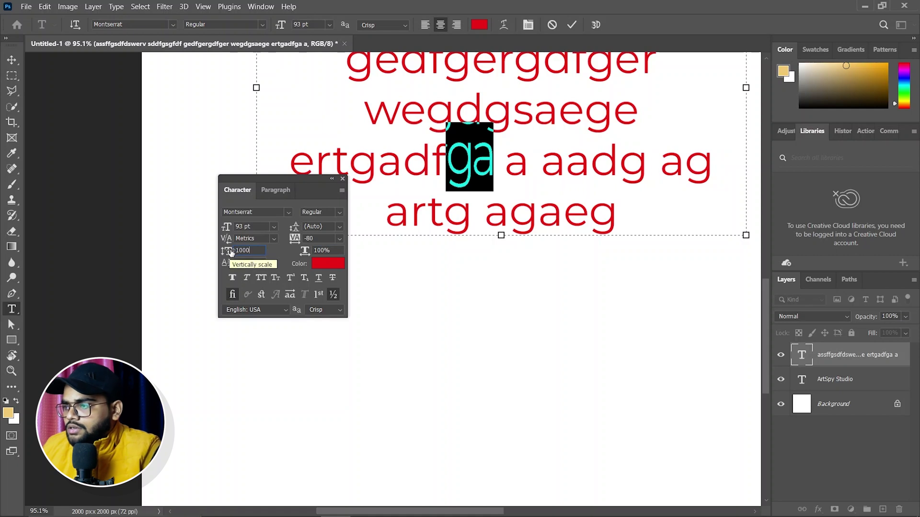
pyautogui.write('0')
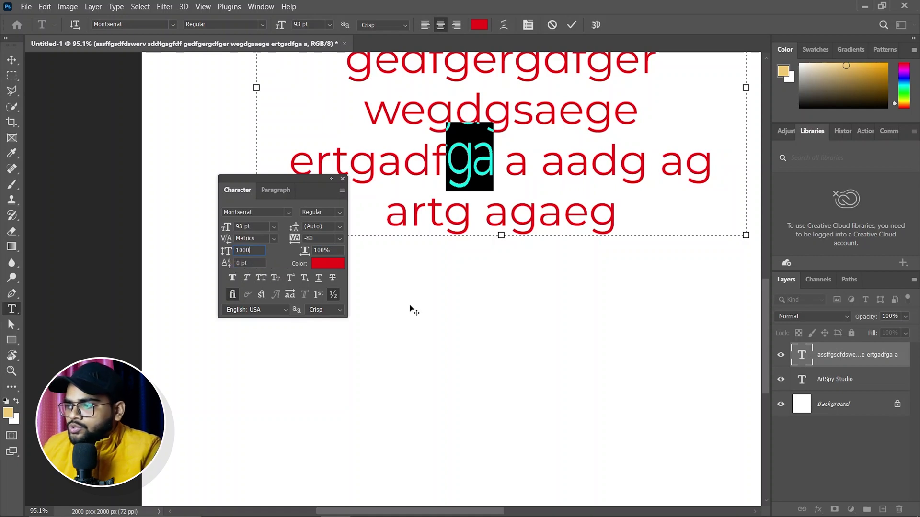
pyautogui.press('BackSpace')
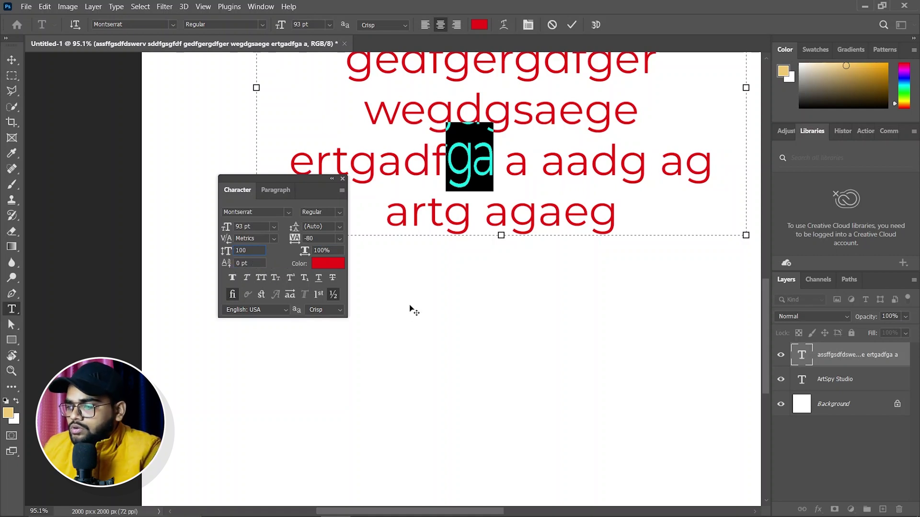
pyautogui.press('Return')
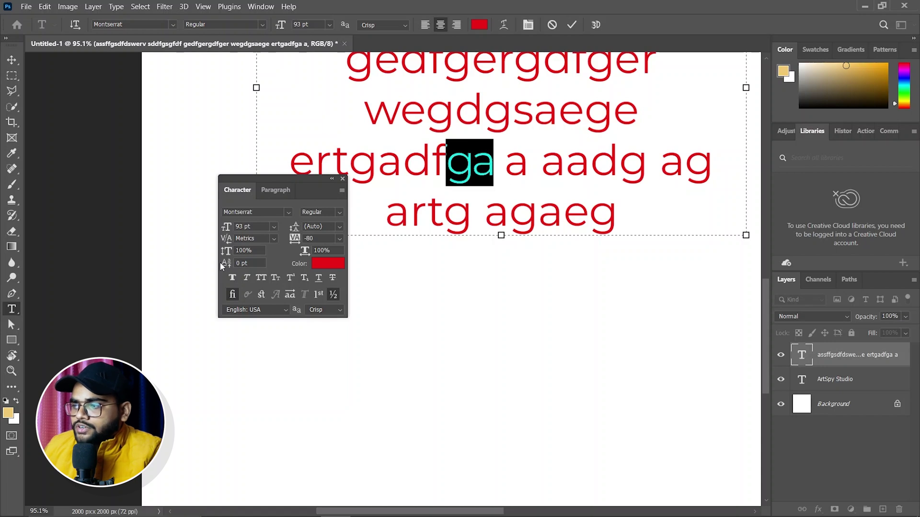
pyautogui.moveTo(226, 265)
pyautogui.mouseDown()
pyautogui.moveTo(238, 265)
pyautogui.moveTo(188, 267)
pyautogui.moveTo(248, 271)
pyautogui.moveTo(225, 266)
pyautogui.mouseUp()
pyautogui.write('0')
pyautogui.press('Return')
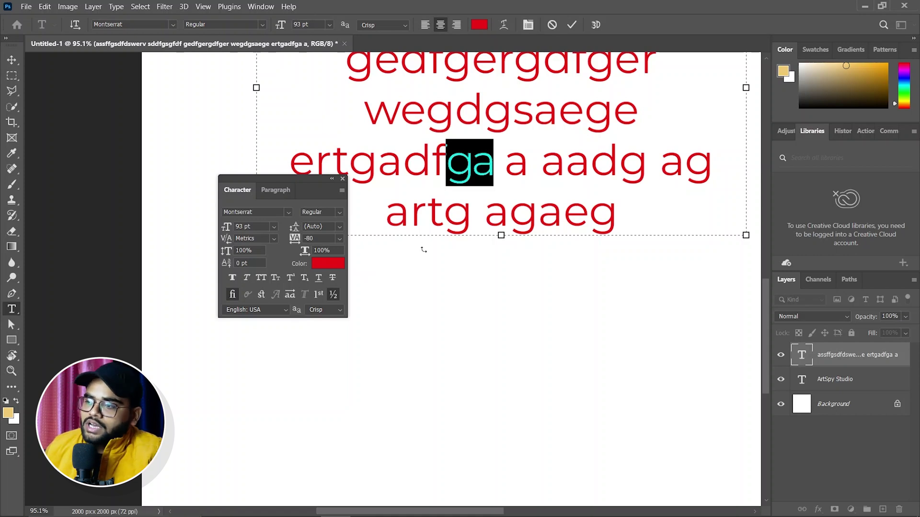
pyautogui.scroll(1, 423, 249)
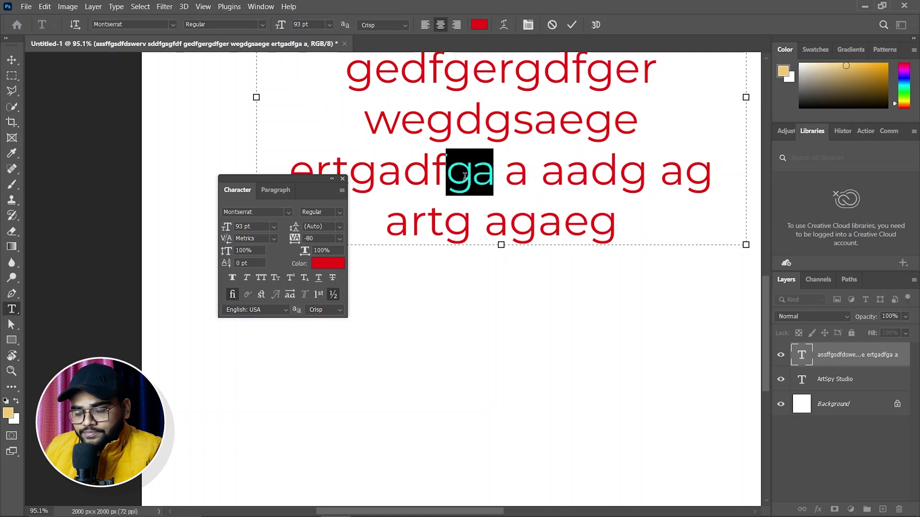
# Step: Try Faux Bold and Faux Italic on the 'ga', turn both off, and commit
pyautogui.click(233, 279)
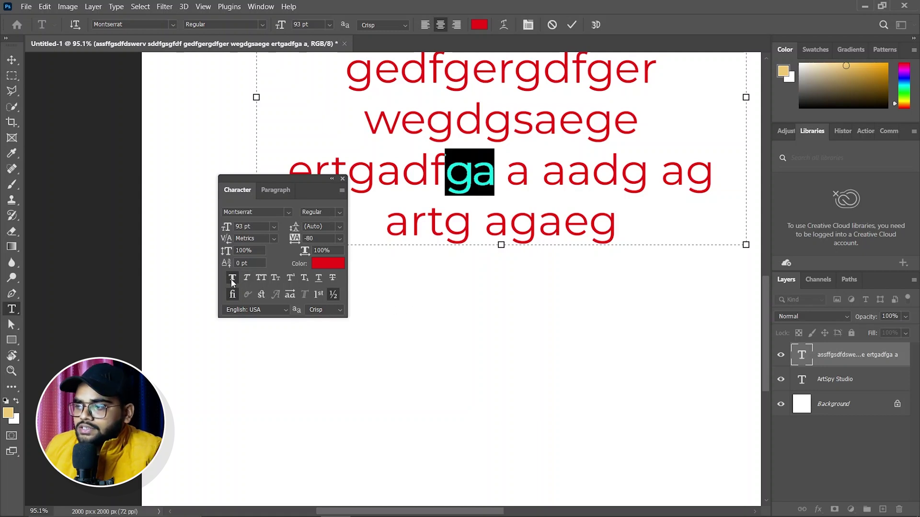
pyautogui.click(232, 294)
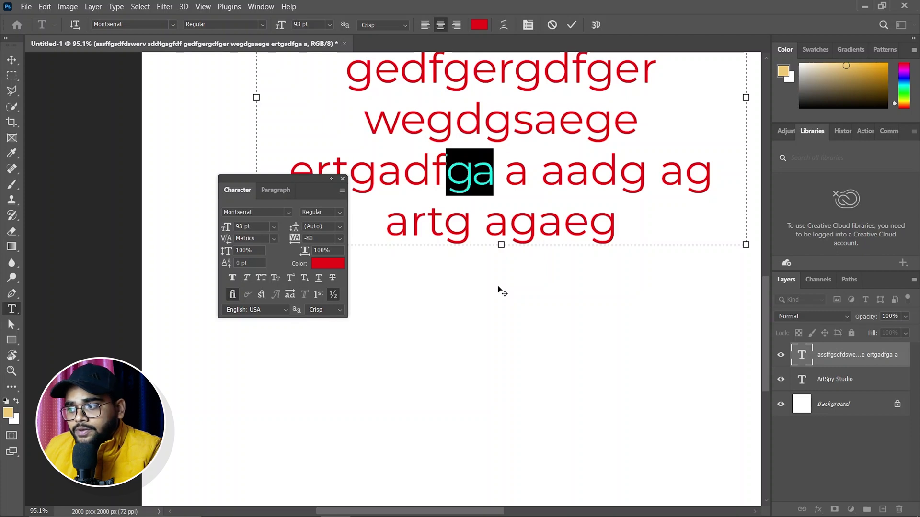
pyautogui.click(246, 277)
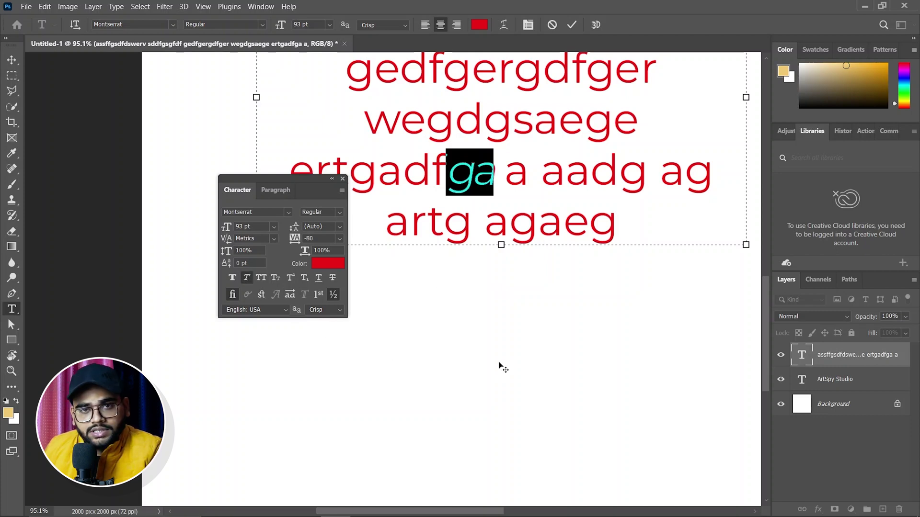
pyautogui.click(246, 278)
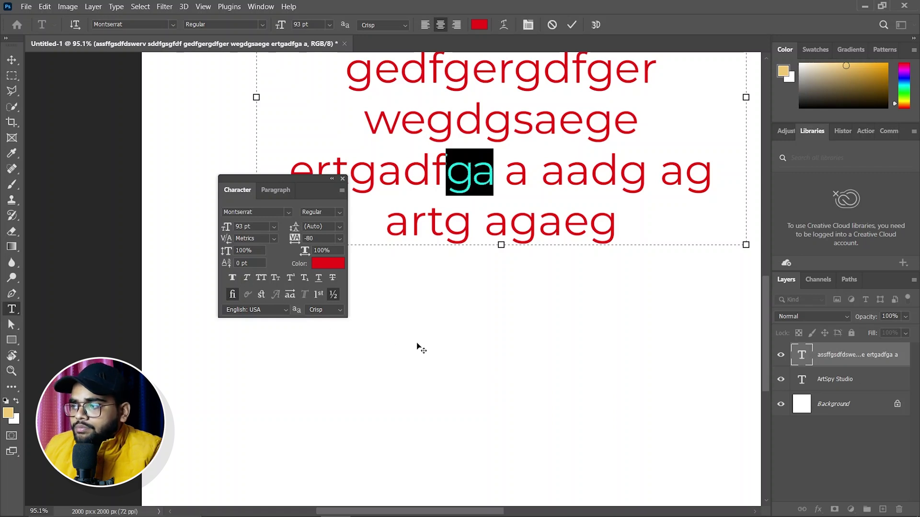
pyautogui.scroll(2, 515, 297)
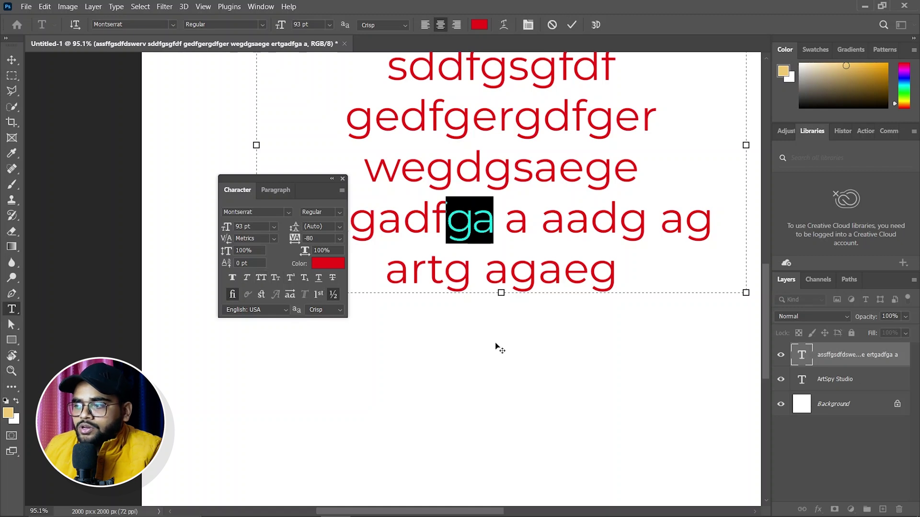
pyautogui.click(228, 442)
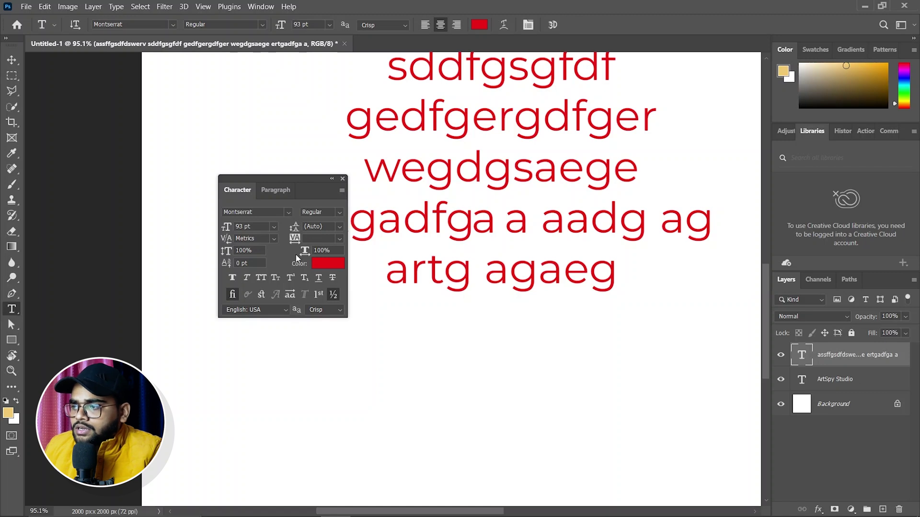
# Step: Try All Caps and Small Caps on the red paragraph, revert to lowercase, and start a new text layer below
pyautogui.click(262, 278)
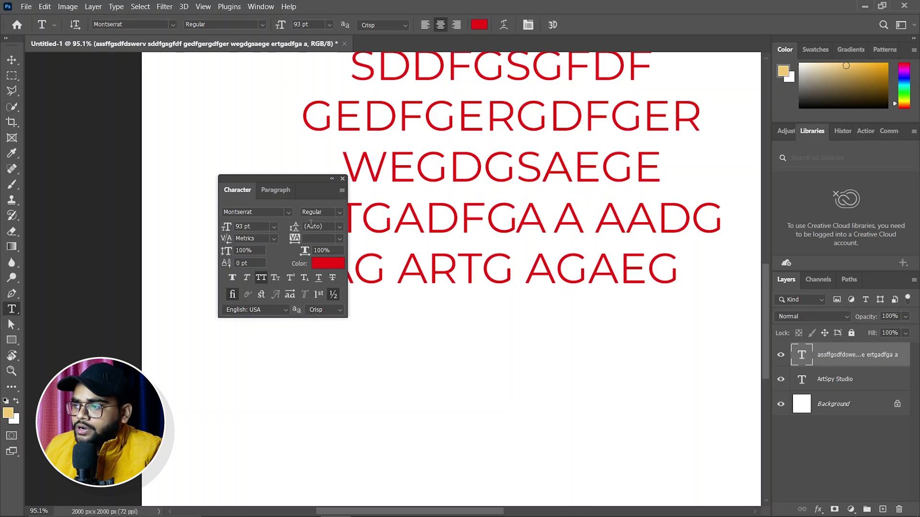
pyautogui.moveTo(293, 179); pyautogui.dragTo(206, 252)
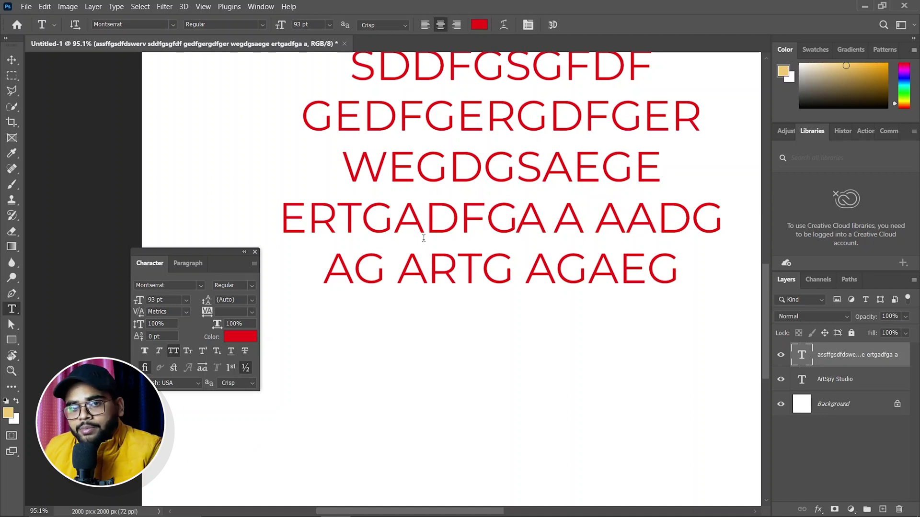
pyautogui.moveTo(213, 252); pyautogui.dragTo(243, 243)
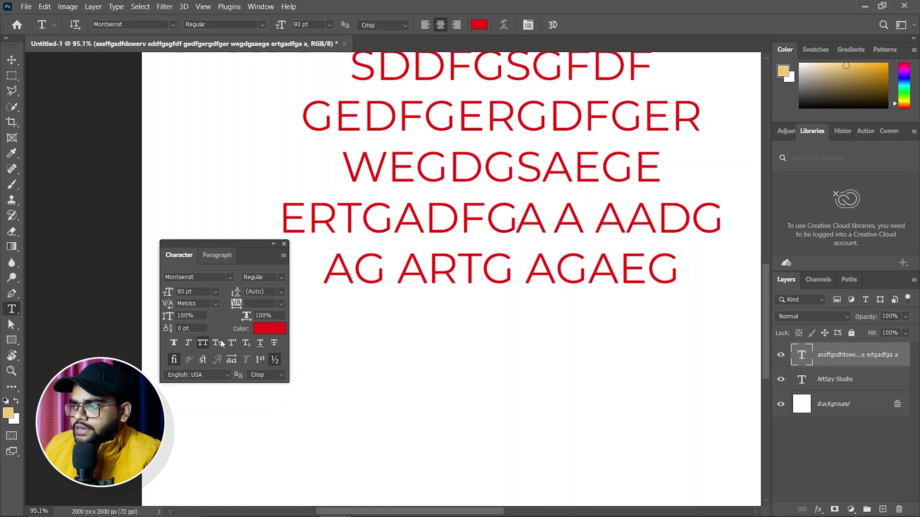
pyautogui.click(213, 342)
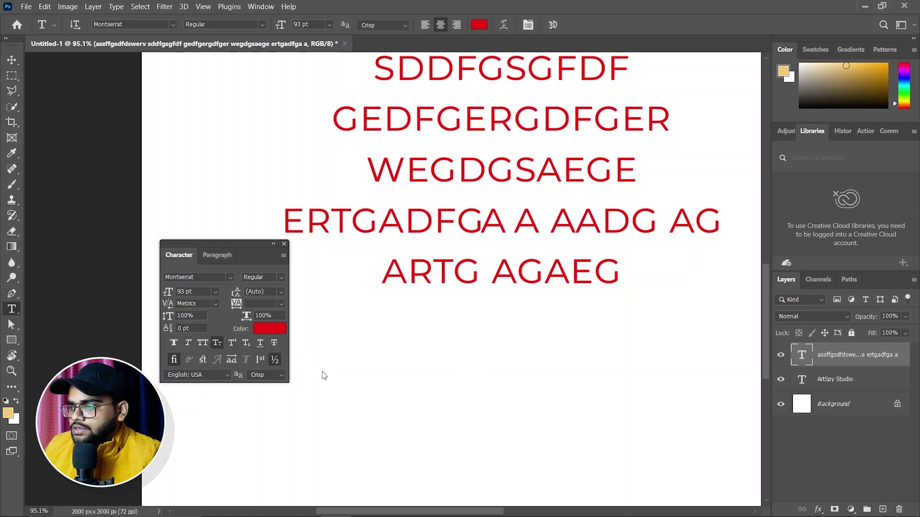
pyautogui.hotkey('ctrl', 'z')
pyautogui.scroll(-2, 511, 374)
pyautogui.click(354, 398)
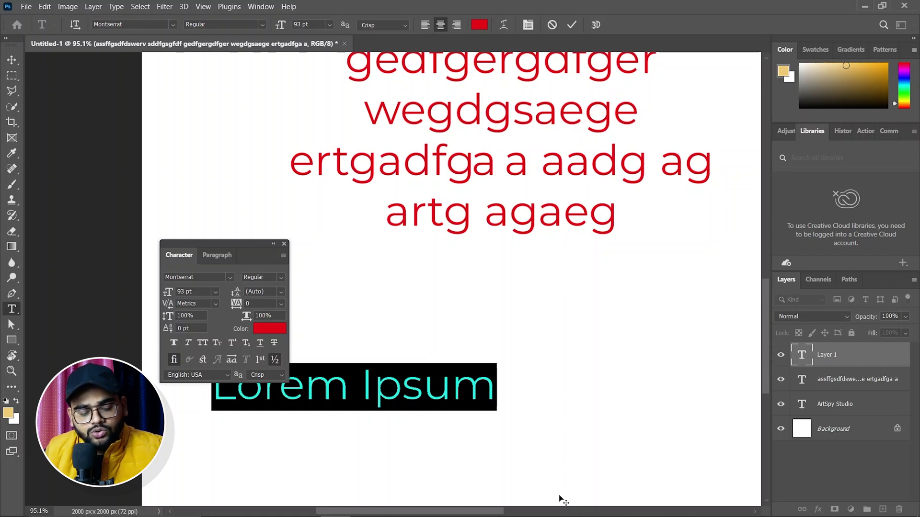
# Step: Type '22', move it right, and raise the second 2 to superscript
pyautogui.write('22')
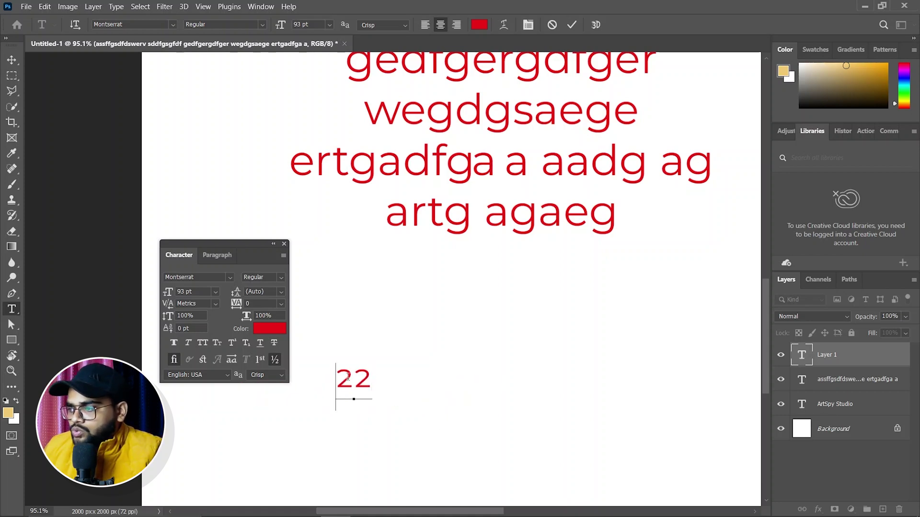
pyautogui.moveTo(337, 378); pyautogui.dragTo(366, 378)
pyautogui.click(12, 59)
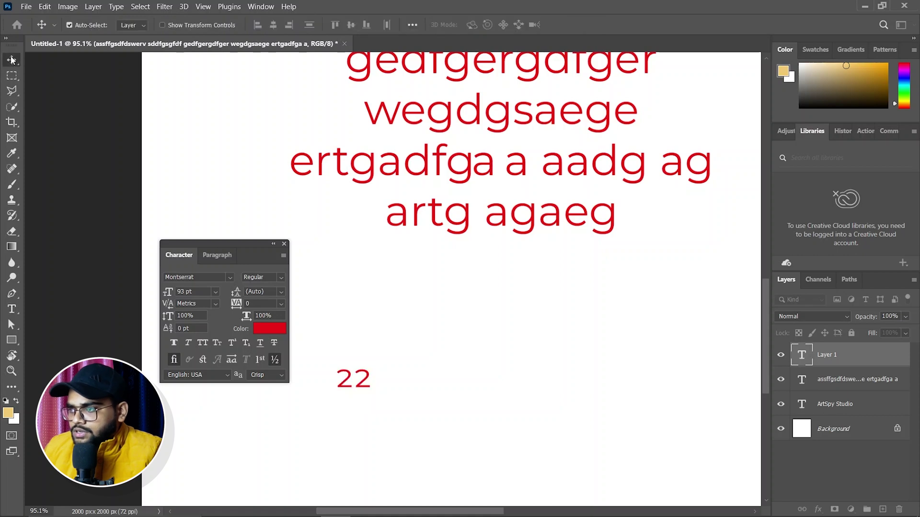
pyautogui.moveTo(346, 379); pyautogui.dragTo(461, 372)
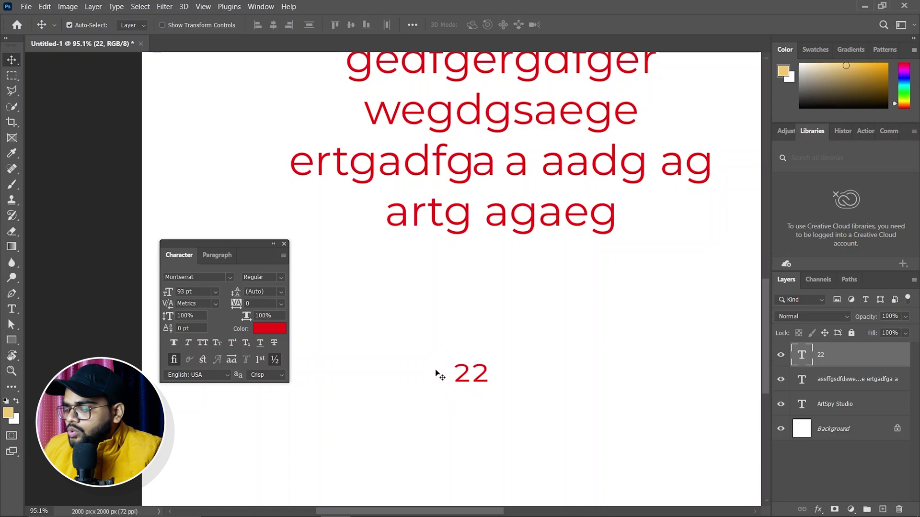
pyautogui.press('t')
pyautogui.moveTo(457, 375); pyautogui.dragTo(472, 372)
pyautogui.click(478, 369)
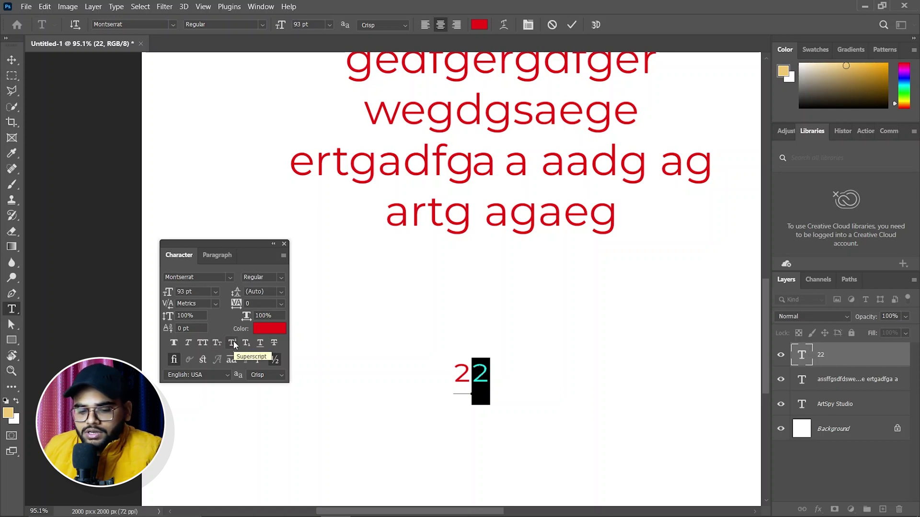
pyautogui.click(233, 344)
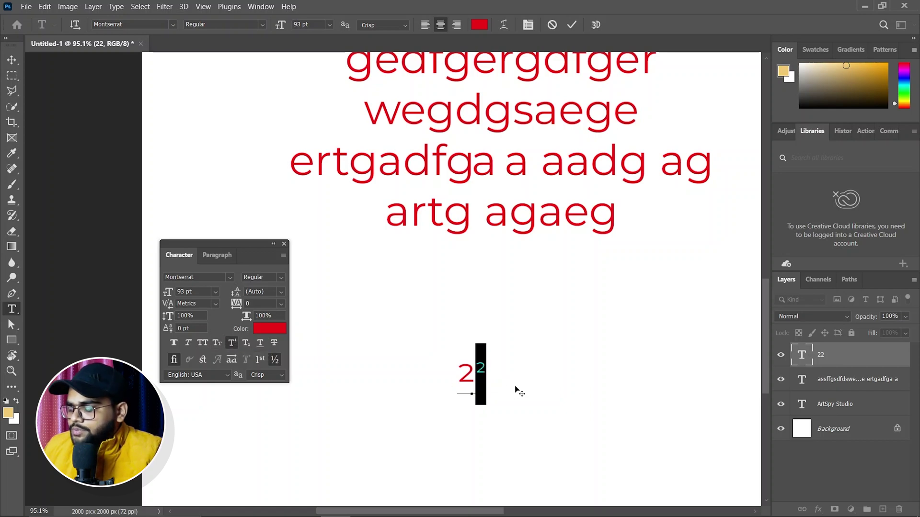
# Step: Select the 2² demo text and delete it
pyautogui.click(659, 408)
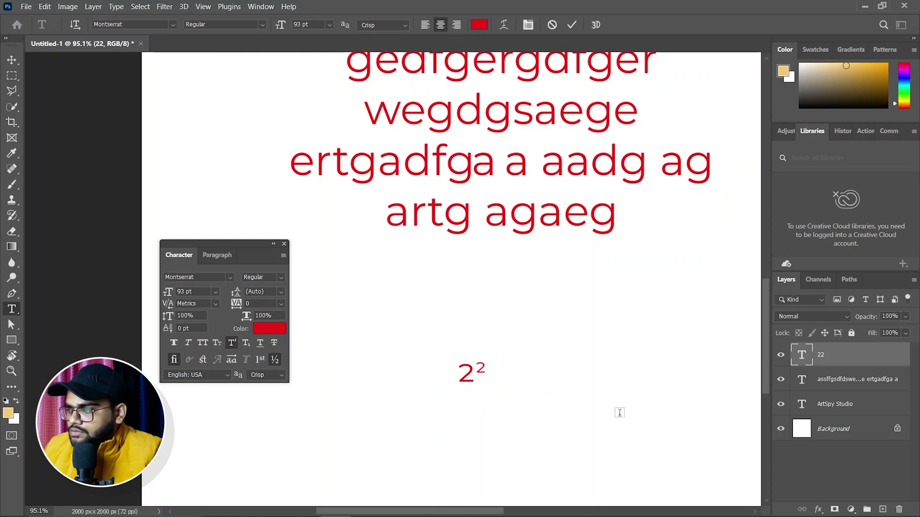
pyautogui.doubleClick(482, 384)
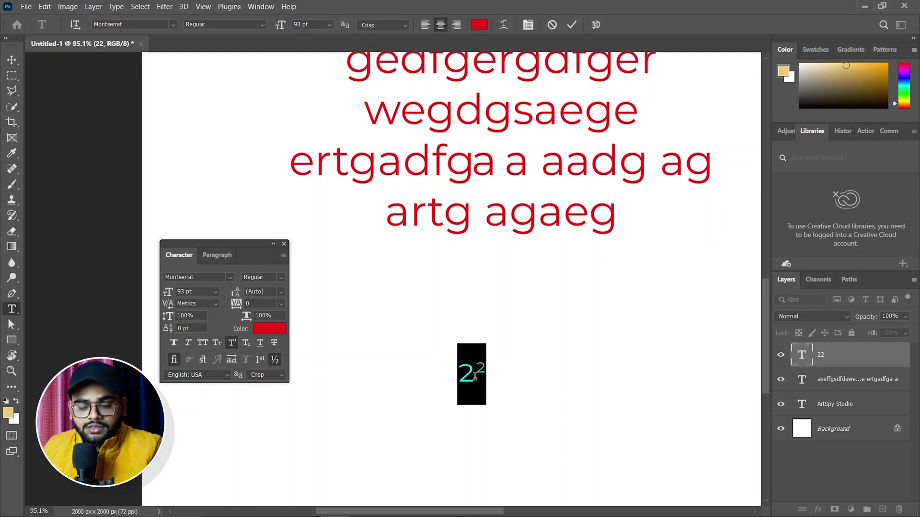
pyautogui.press('BackSpace')
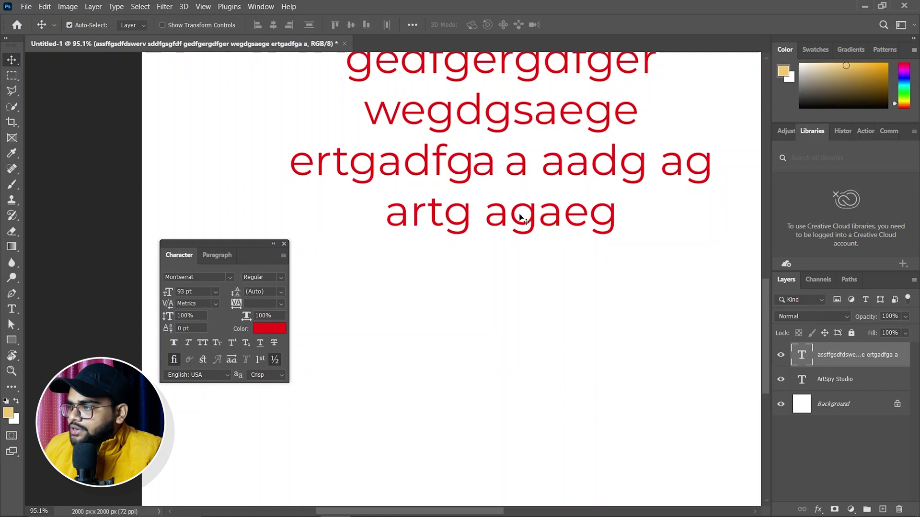
# Step: Underline the red paragraph, remove the underline, then try Strikethrough
pyautogui.click(259, 342)
pyautogui.scroll(3, 444, 343)
pyautogui.scroll(5, 444, 354)
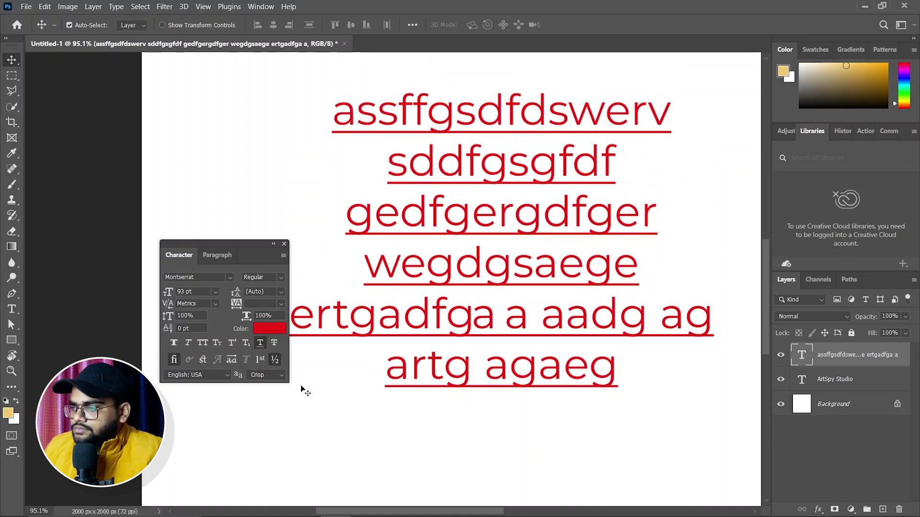
pyautogui.click(260, 343)
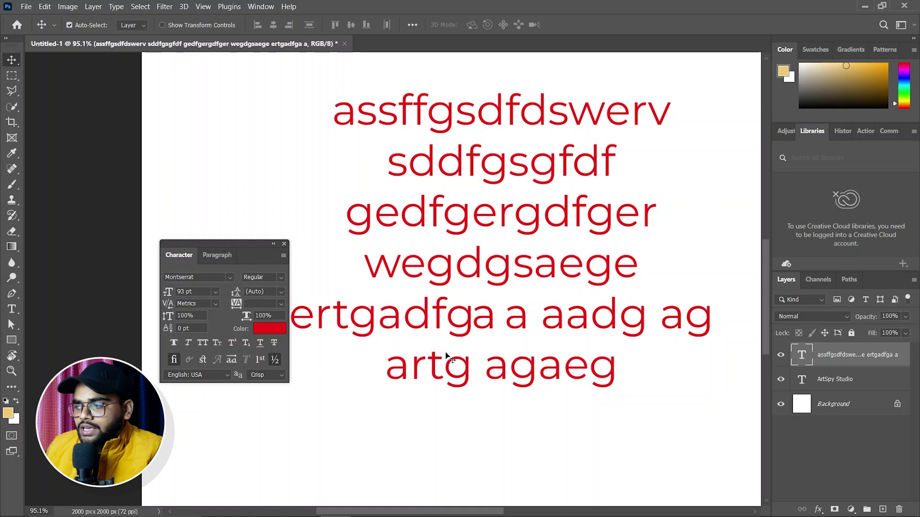
pyautogui.click(275, 343)
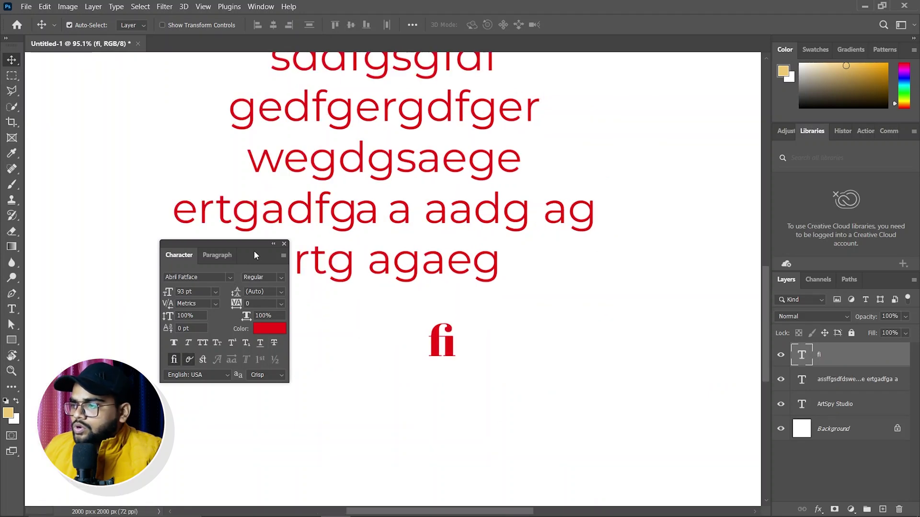
# Step: Move the Character panel lower and turn off Standard Ligatures on the 'fi' text
pyautogui.moveTo(251, 244); pyautogui.dragTo(229, 269)
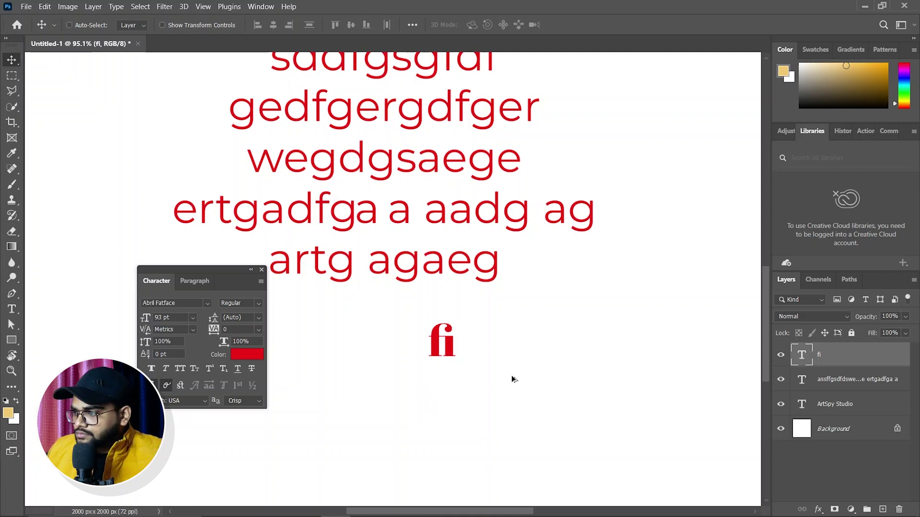
pyautogui.scroll(10, 501, 377)
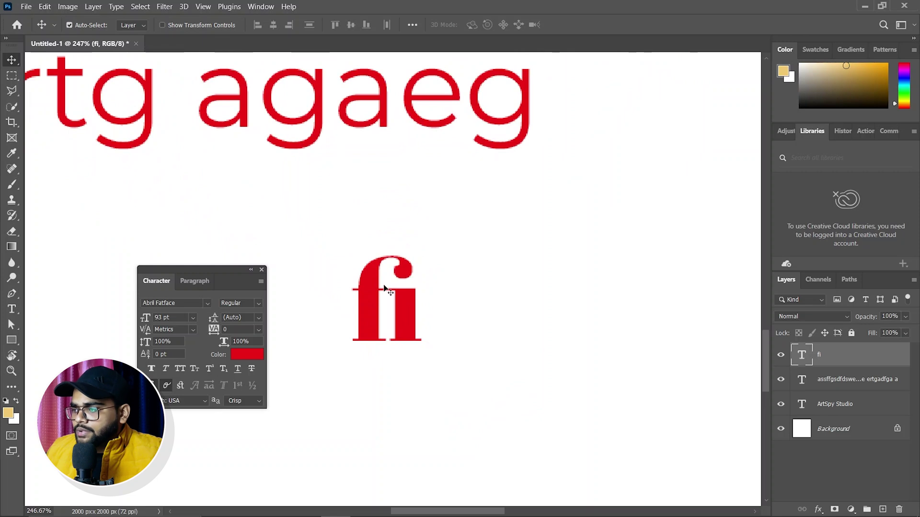
pyautogui.scroll(-5, 384, 295)
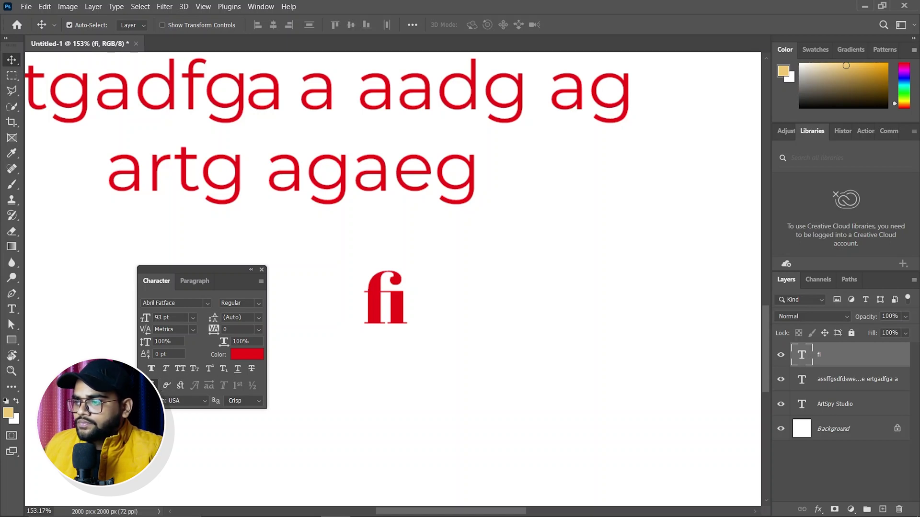
pyautogui.click(152, 386)
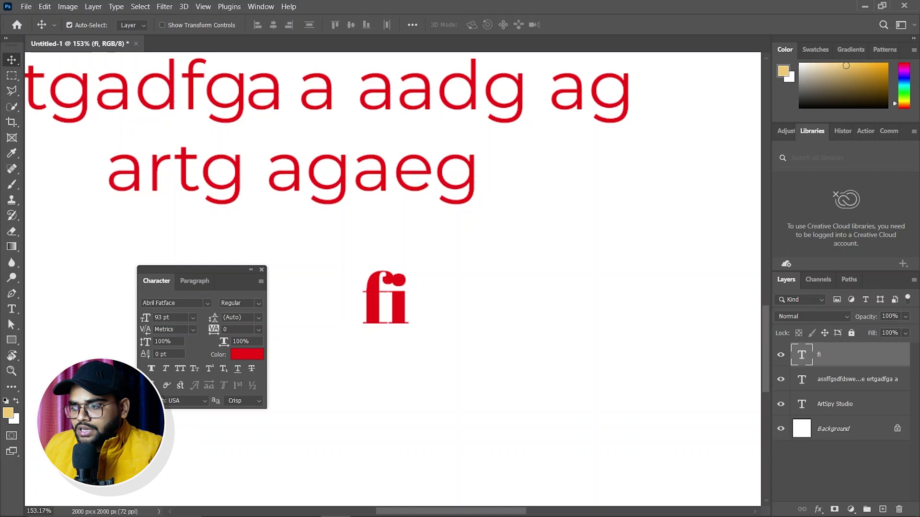
pyautogui.click(187, 401)
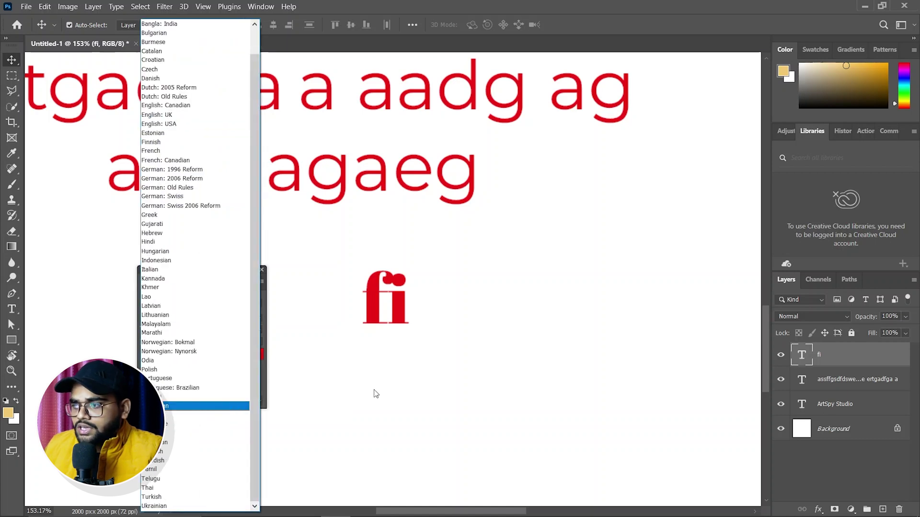
pyautogui.scroll(1, 239, 437)
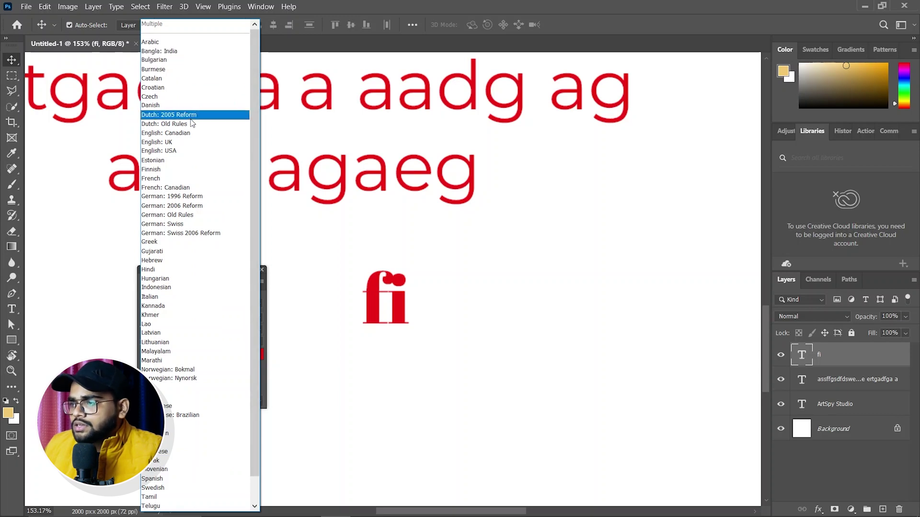
pyautogui.scroll(-1, 193, 407)
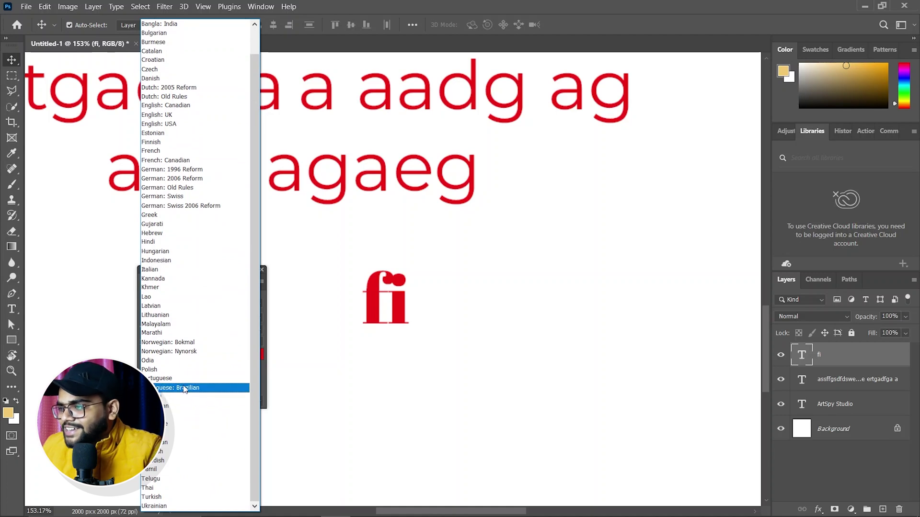
pyautogui.click(58, 284)
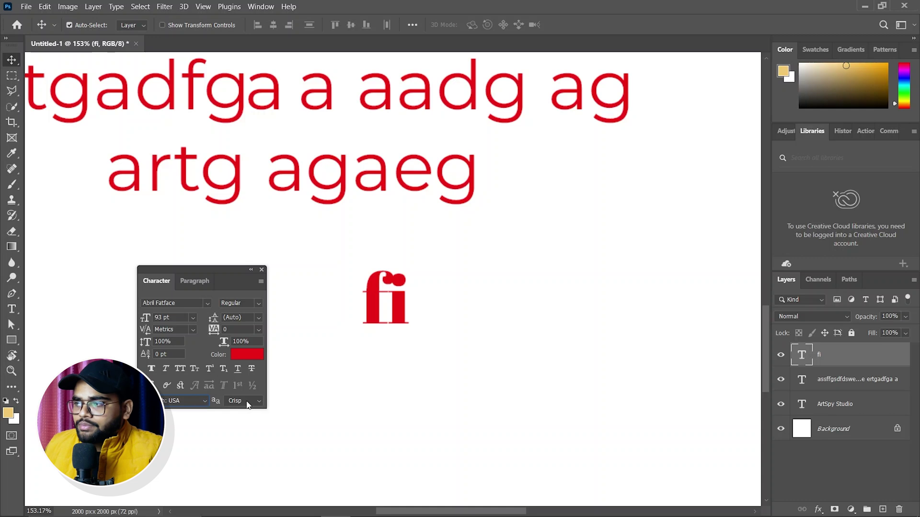
pyautogui.press('t')
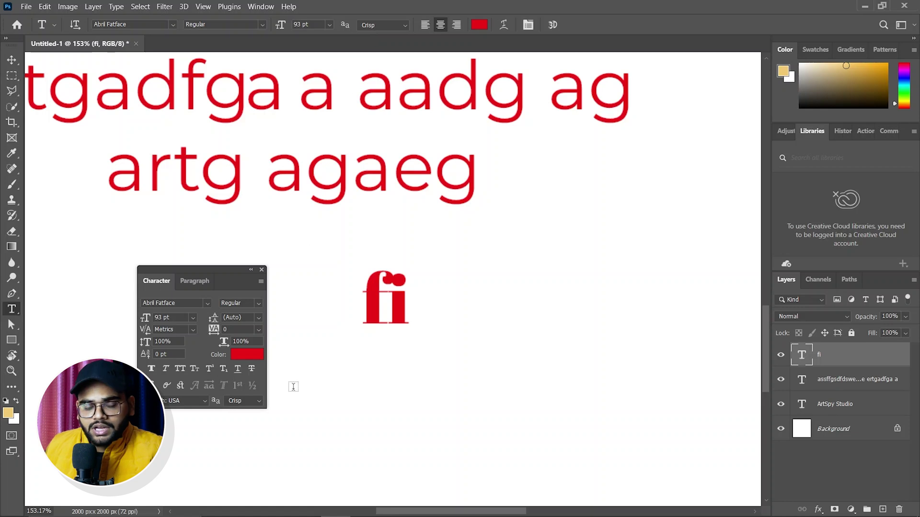
# Step: Show the Paragraph tab: centred alignment, 0 pt indents and spacing, hyphenation off
pyautogui.click(197, 286)
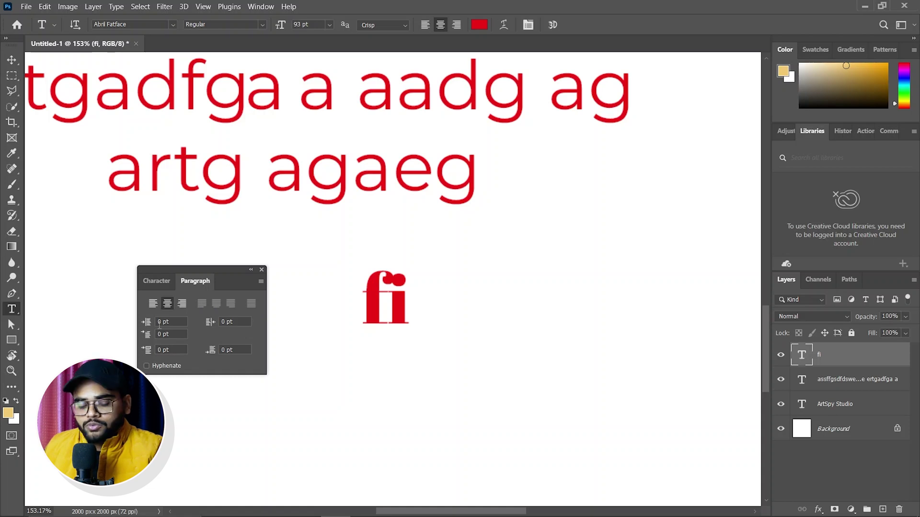
pyautogui.scroll(-5, 315, 250)
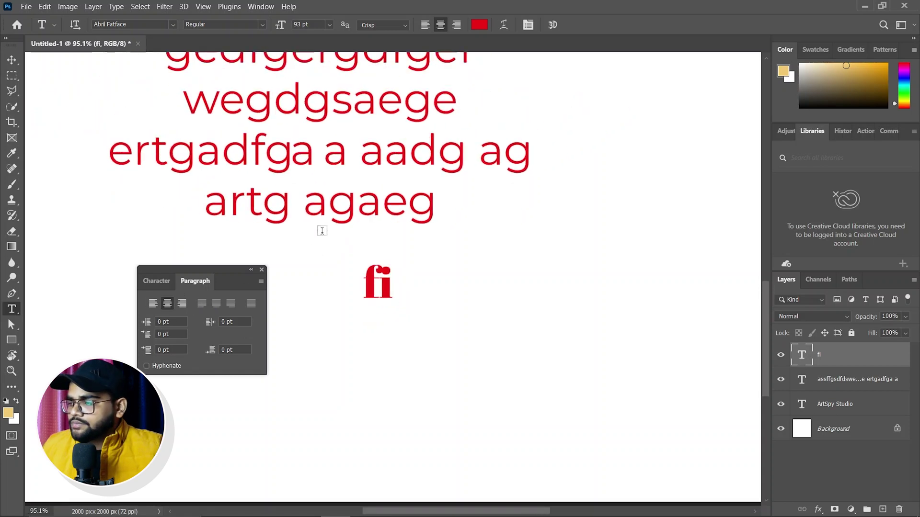
pyautogui.hscroll(-3, 310, 234)
pyautogui.scroll(2, 330, 259)
pyautogui.hscroll(-3, 350, 282)
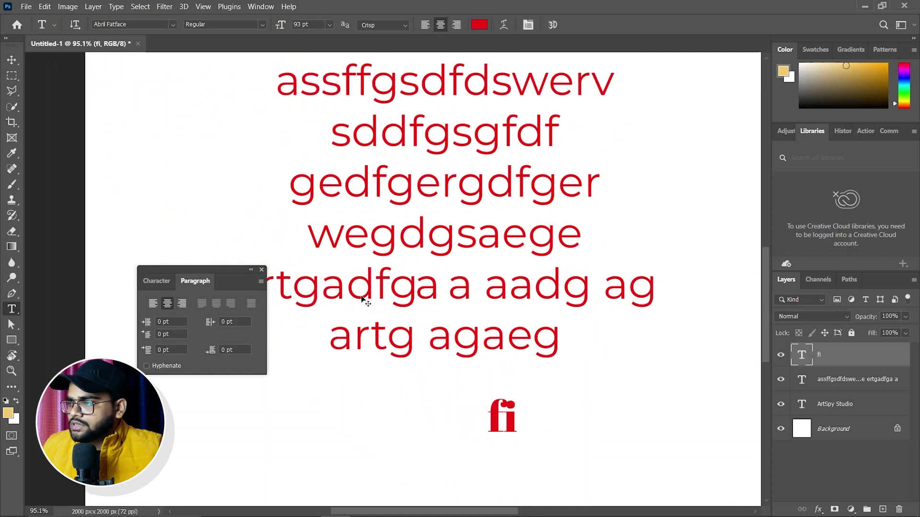
pyautogui.scroll(-3, 361, 295)
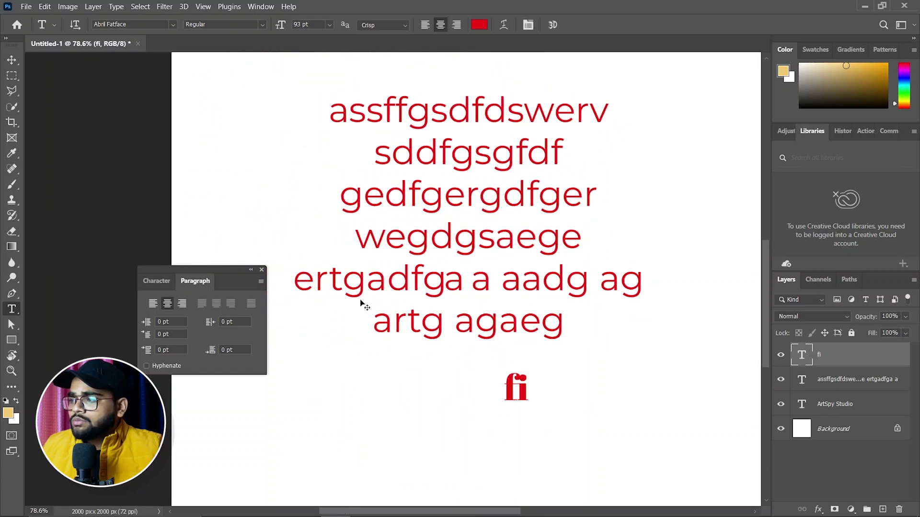
pyautogui.scroll(2, 363, 302)
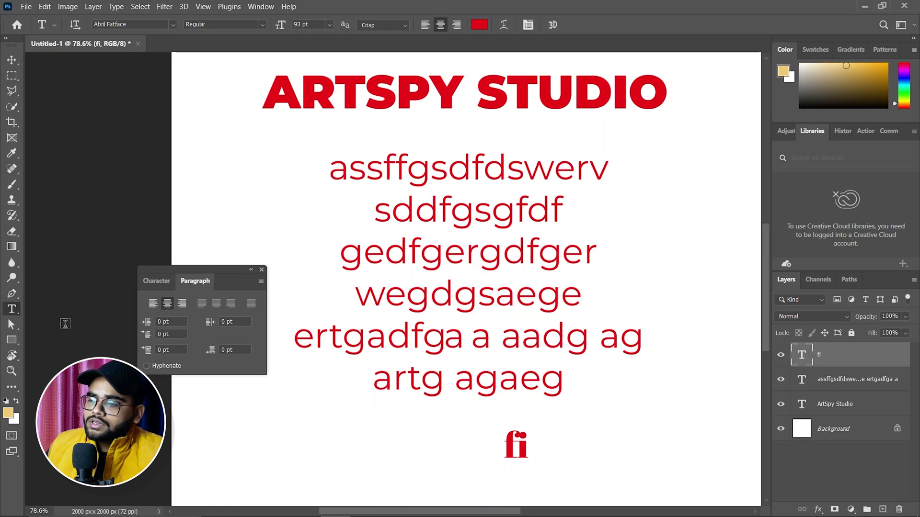
pyautogui.click(11, 345)
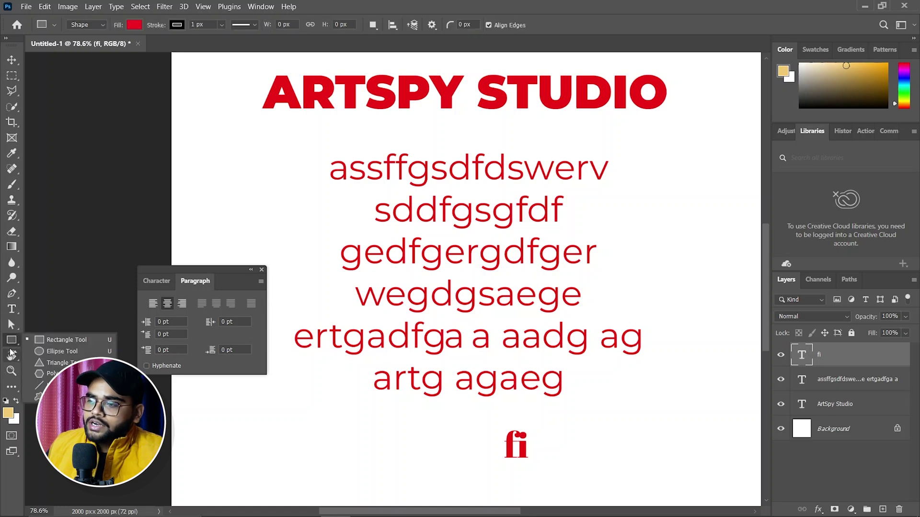
pyautogui.click(9, 347)
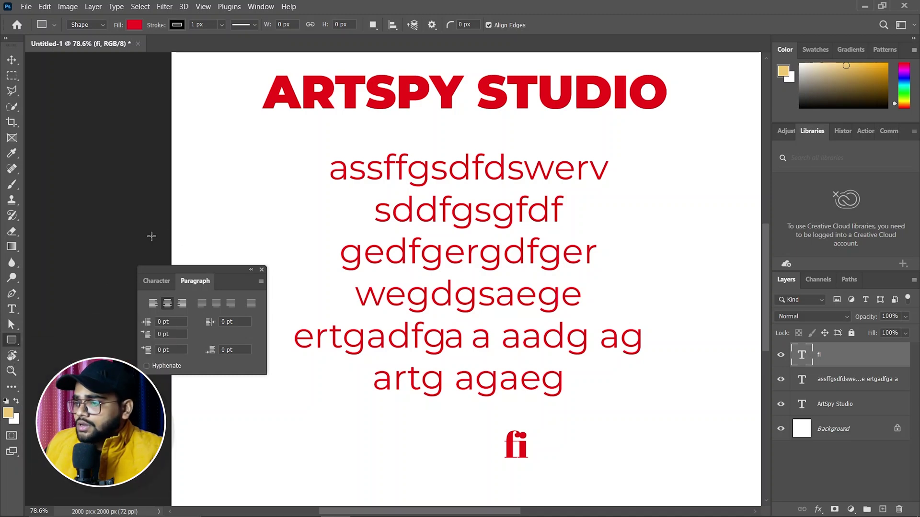
pyautogui.click(11, 310)
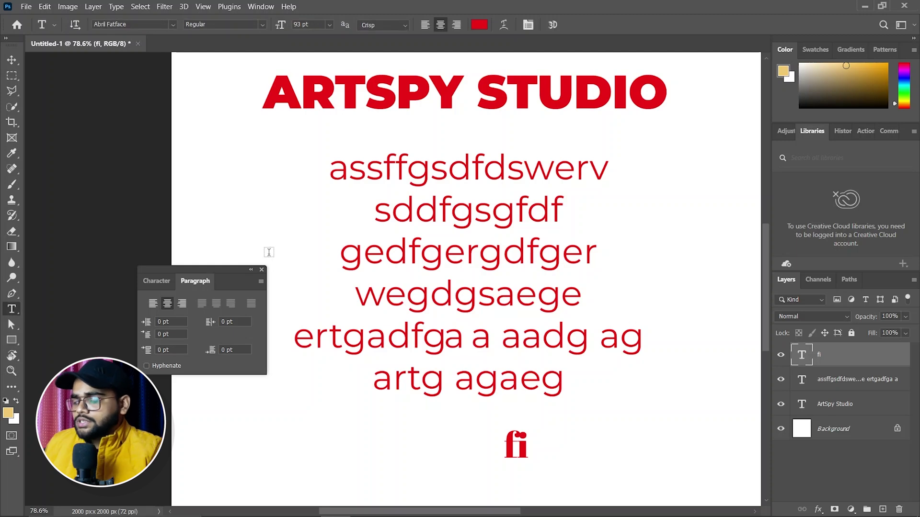
# Step: Select all the red paragraph text and show the Character settings
pyautogui.click(342, 173)
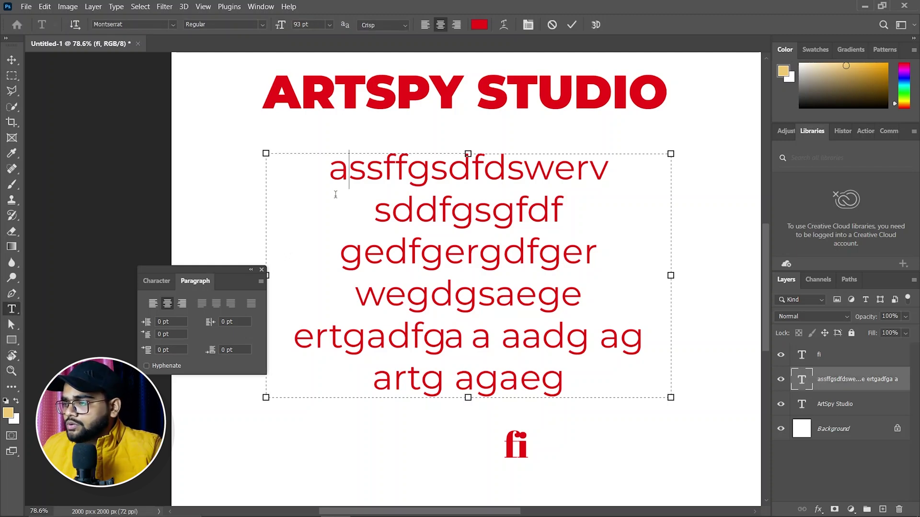
pyautogui.moveTo(331, 170); pyautogui.dragTo(604, 383)
pyautogui.click(153, 282)
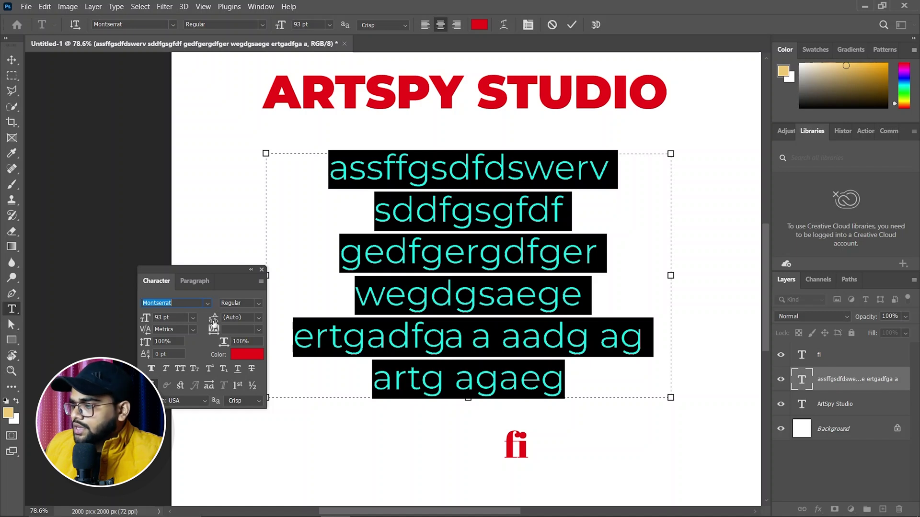
# Step: Scrub the leading to 105 then 150 pt, then reset it to (Auto)
pyautogui.click(214, 324)
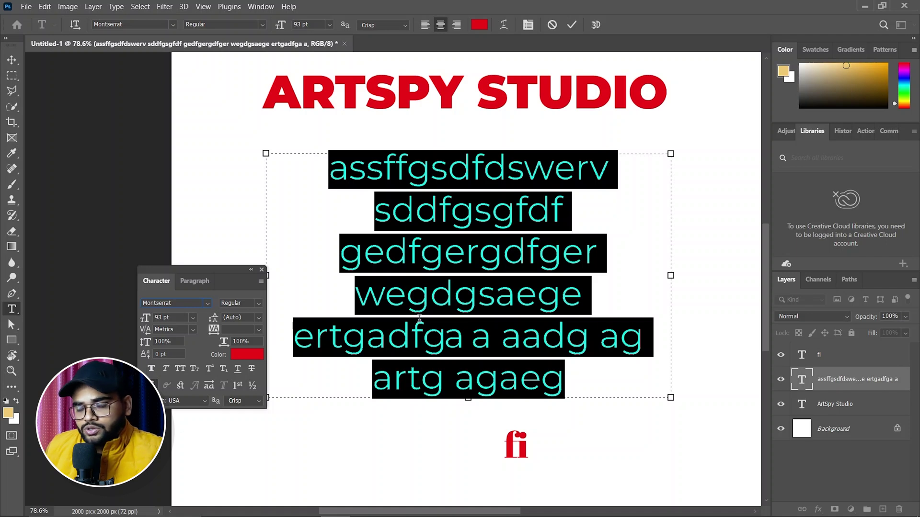
pyautogui.moveTo(214, 321); pyautogui.dragTo(235, 343)
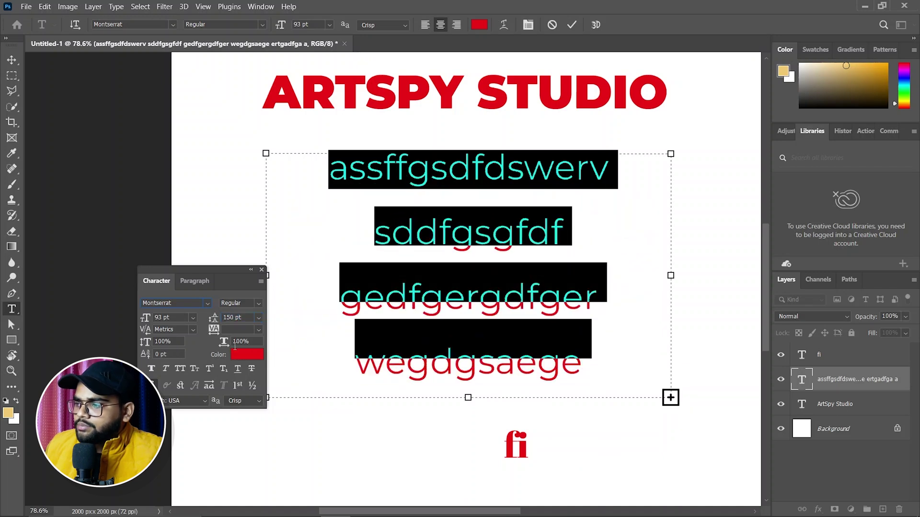
pyautogui.click(258, 318)
pyautogui.click(233, 326)
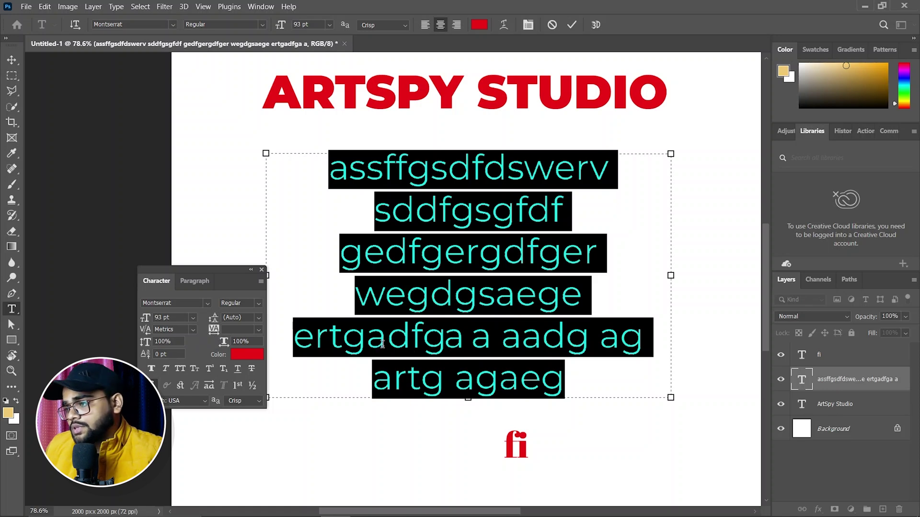
# Step: Select 'ertgadfga', widen its tracking, and commit the edit
pyautogui.click(372, 344)
pyautogui.moveTo(293, 337); pyautogui.dragTo(461, 348)
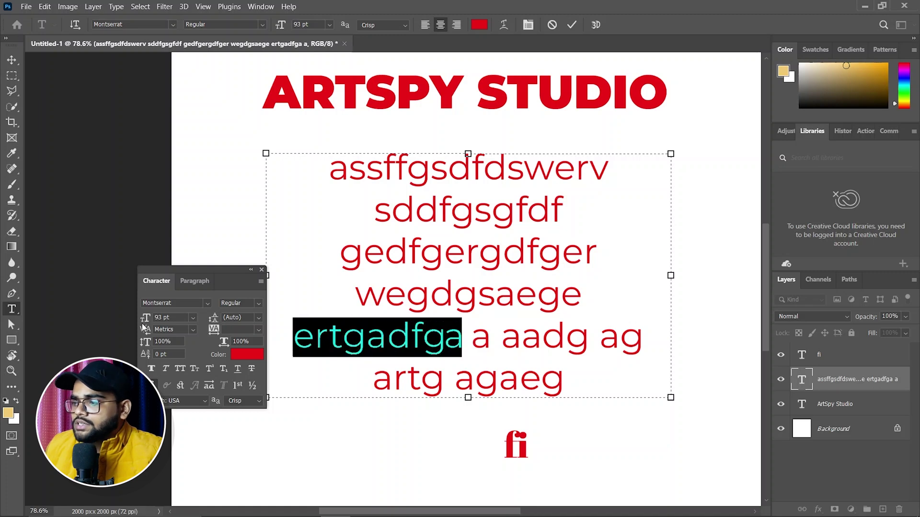
pyautogui.moveTo(146, 333); pyautogui.dragTo(182, 332)
pyautogui.moveTo(324, 463); pyautogui.dragTo(325, 463)
pyautogui.moveTo(521, 486); pyautogui.dragTo(521, 486)
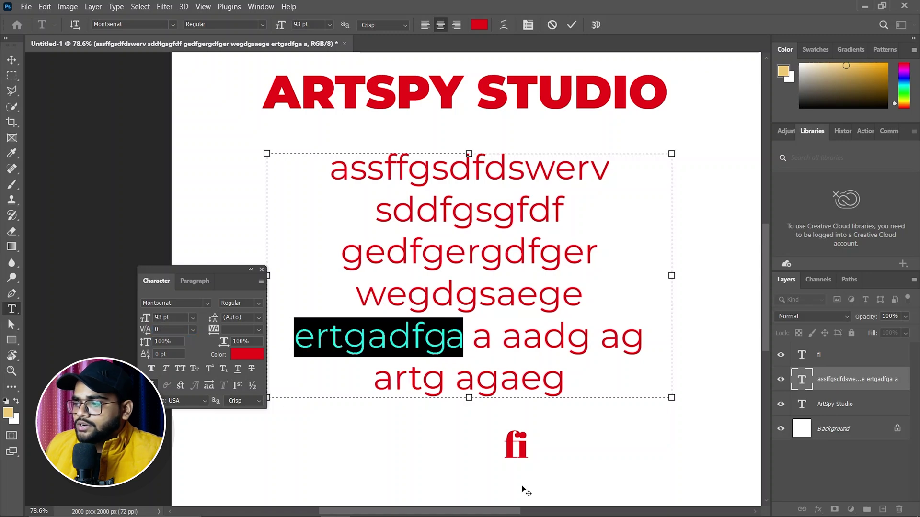
pyautogui.click(572, 24)
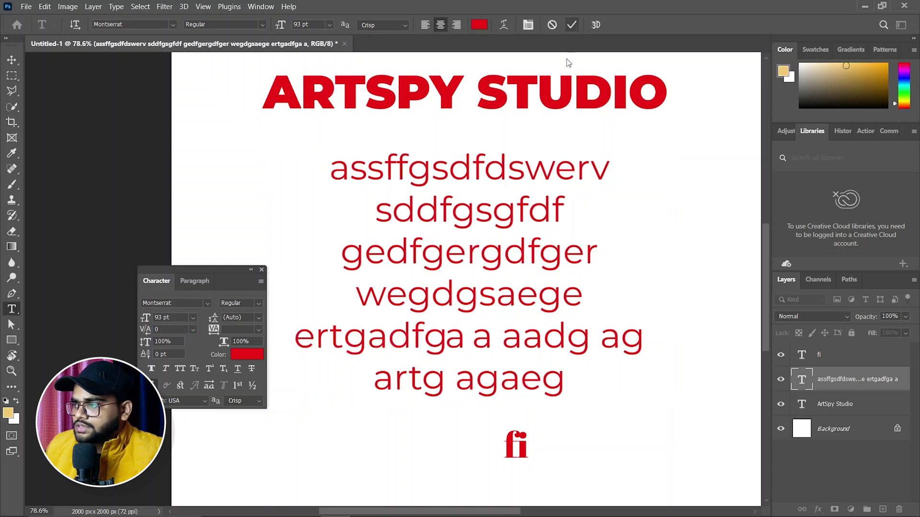
# Step: Scrub kerning after the 'e' to 650, reset it to 0, and show Paragraph settings
pyautogui.click(313, 339)
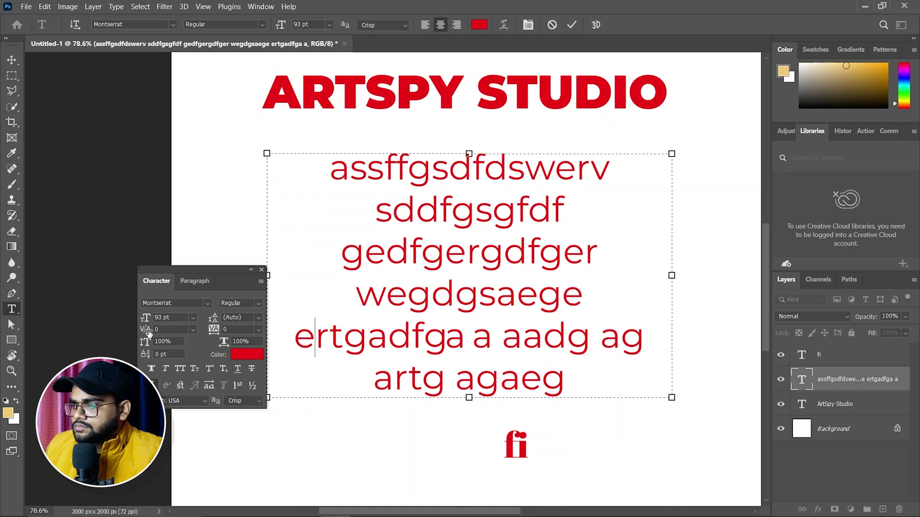
pyautogui.moveTo(147, 332); pyautogui.dragTo(203, 335)
pyautogui.click(193, 329)
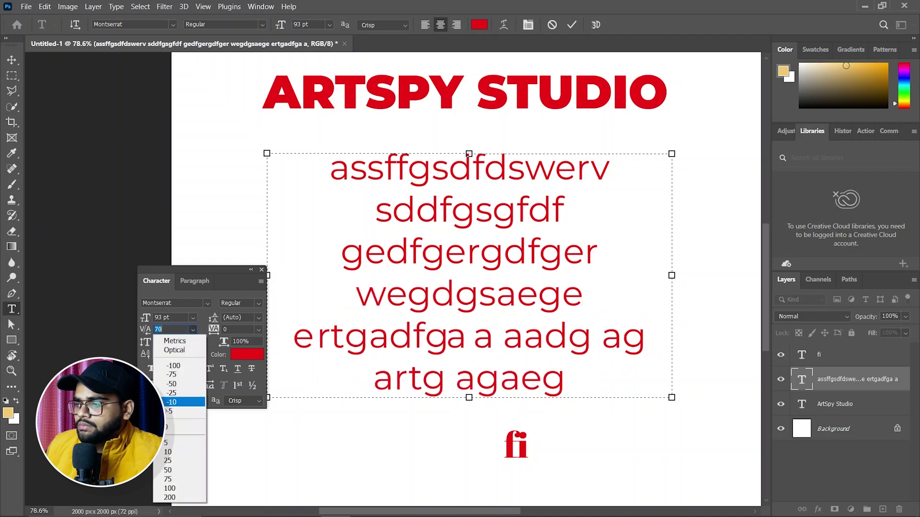
pyautogui.click(168, 427)
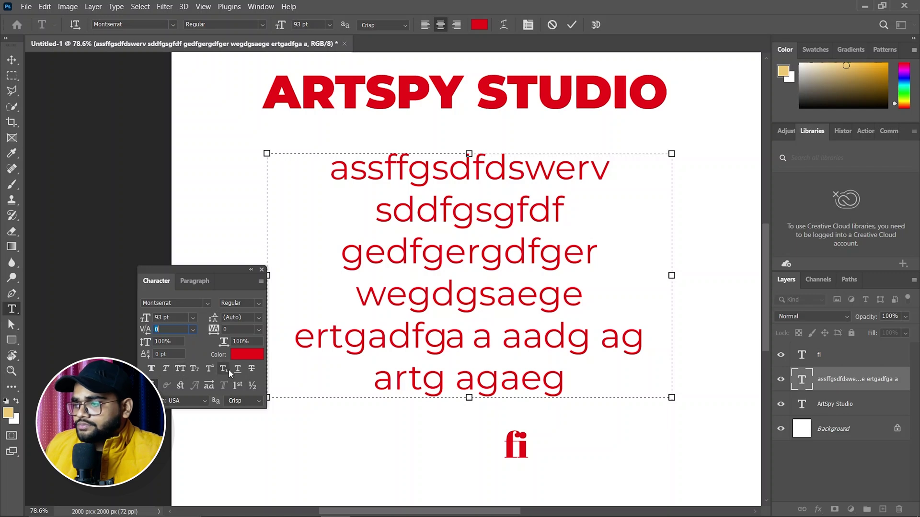
pyautogui.click(195, 280)
pyautogui.moveTo(332, 173); pyautogui.dragTo(585, 403)
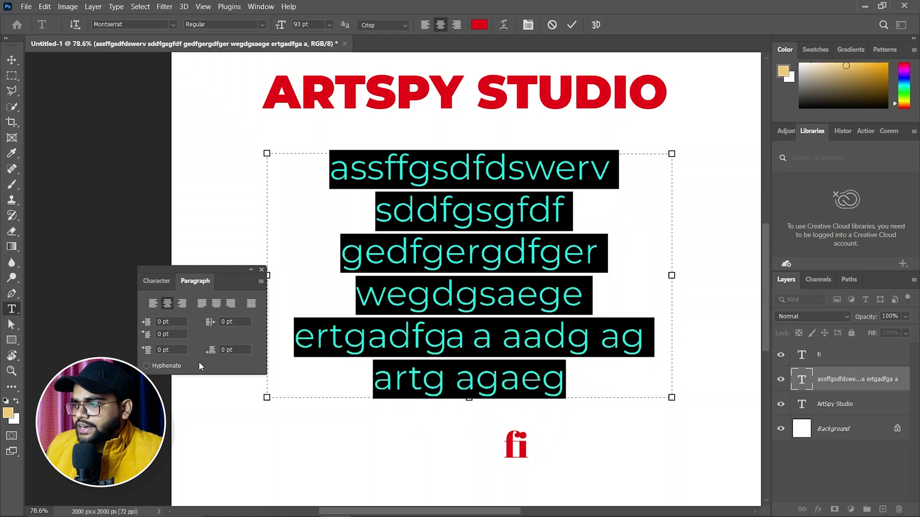
# Step: Left-align the paragraph, trying a 1 pt left indent
pyautogui.click(153, 304)
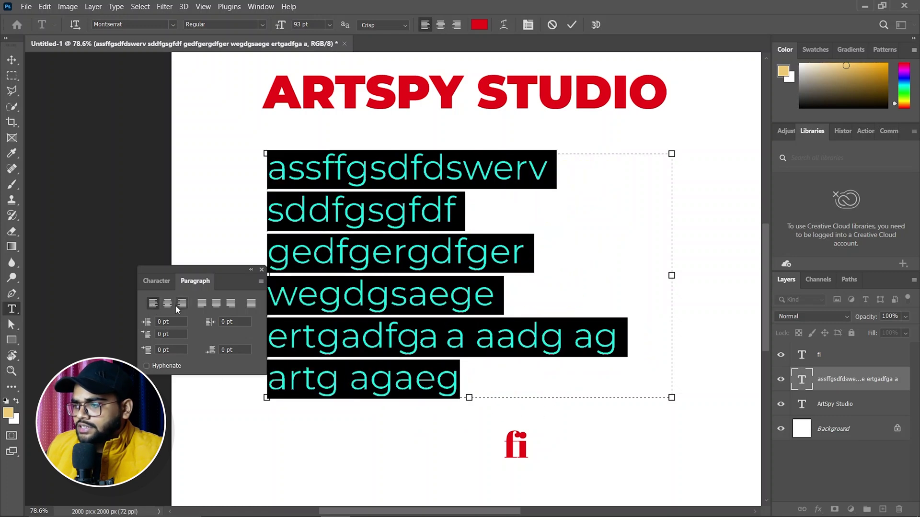
pyautogui.click(185, 305)
pyautogui.click(154, 307)
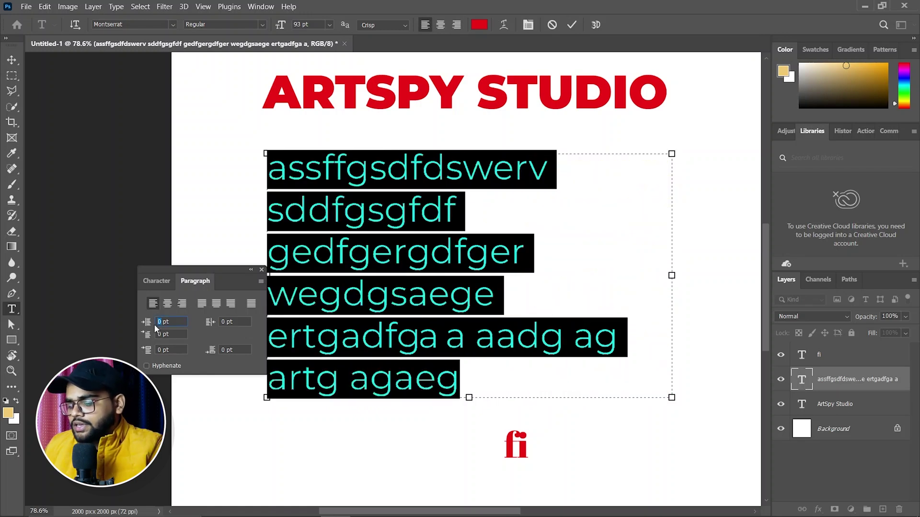
pyautogui.write('1')
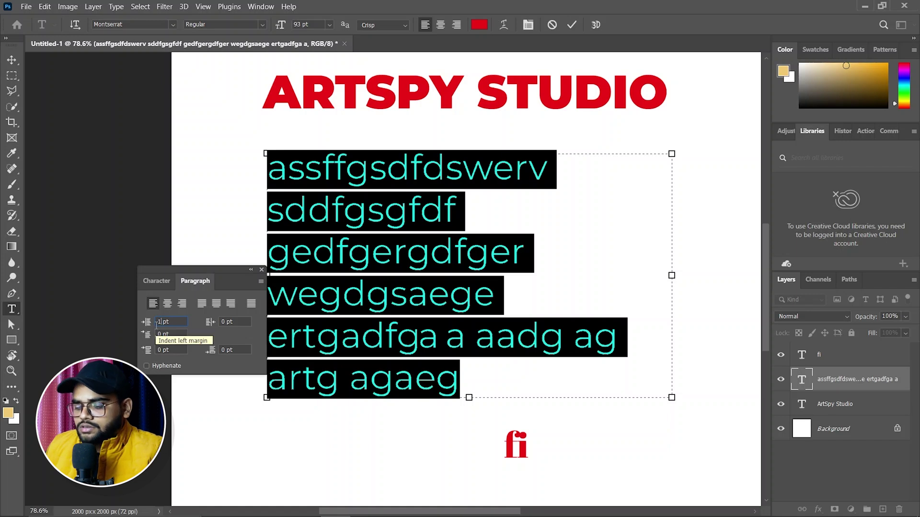
pyautogui.press('Return')
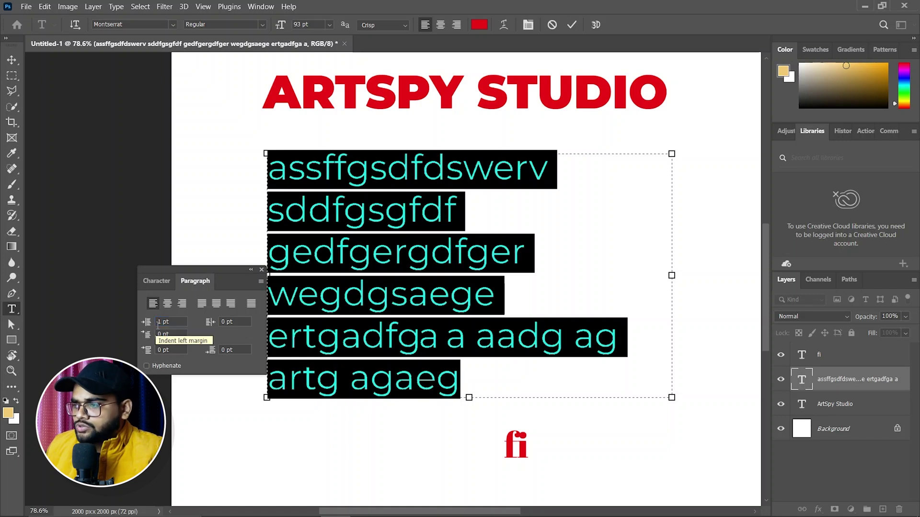
# Step: Delete the assffgsdfdswerv line and the stray space and dot before sddfgsgfdf
pyautogui.click(277, 173)
pyautogui.moveTo(275, 172); pyautogui.dragTo(546, 180)
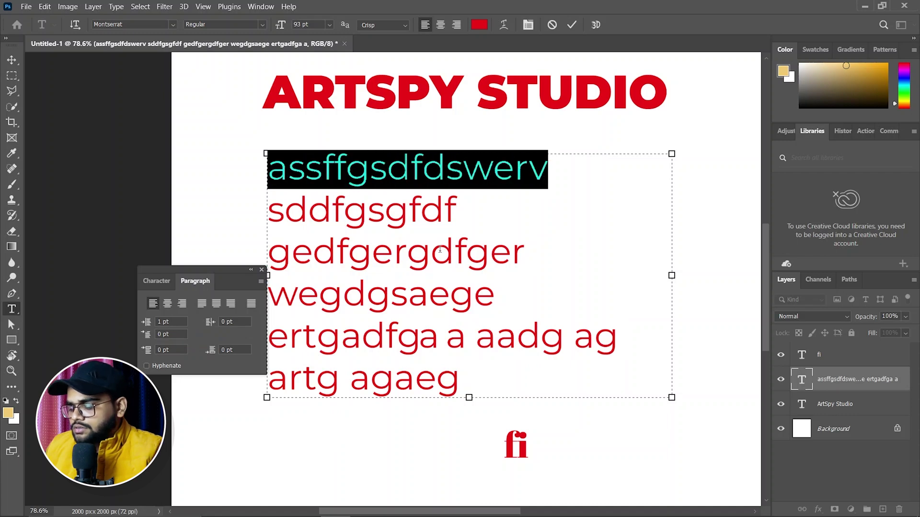
pyautogui.write('10 sddfgsgfdf')
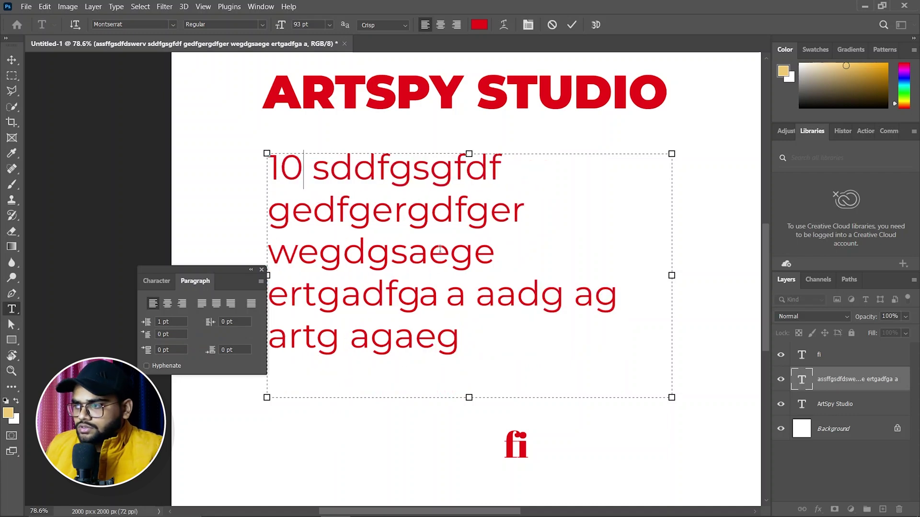
pyautogui.press('BackSpace')
pyautogui.press('BackSpace')
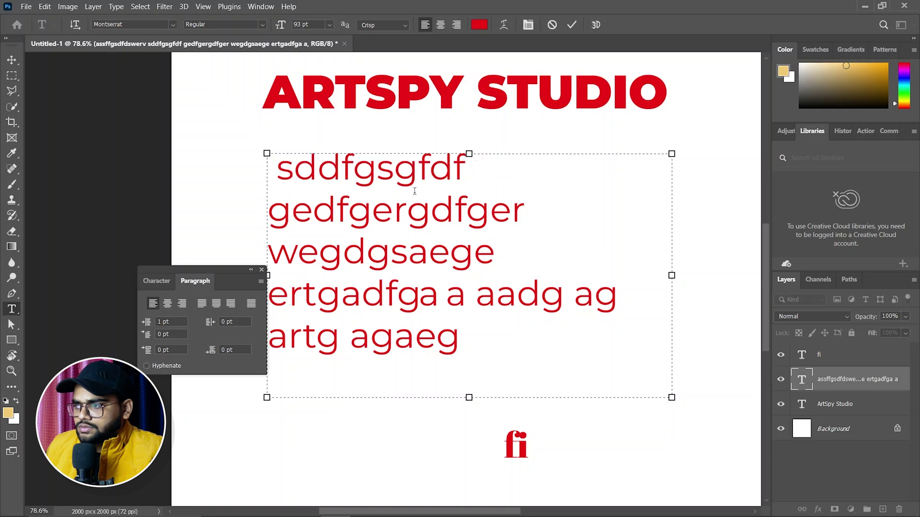
pyautogui.moveTo(277, 172); pyautogui.dragTo(271, 172)
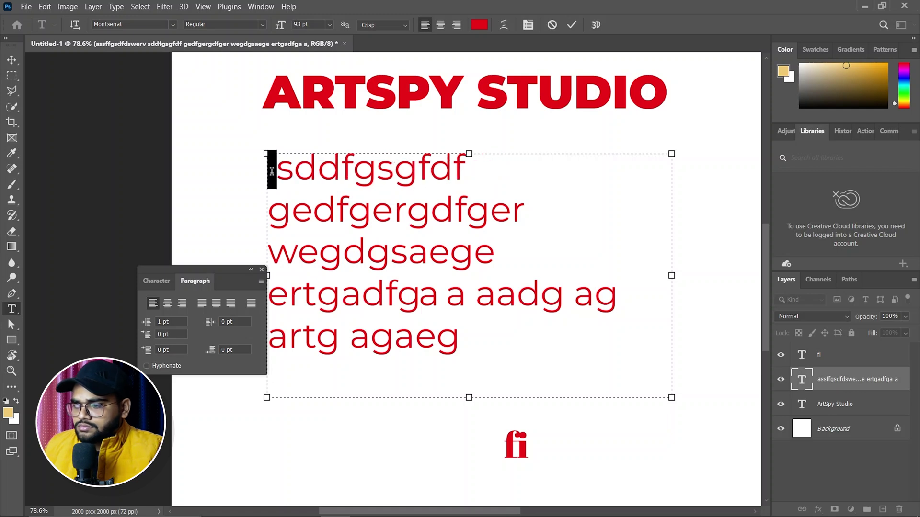
pyautogui.write('.')
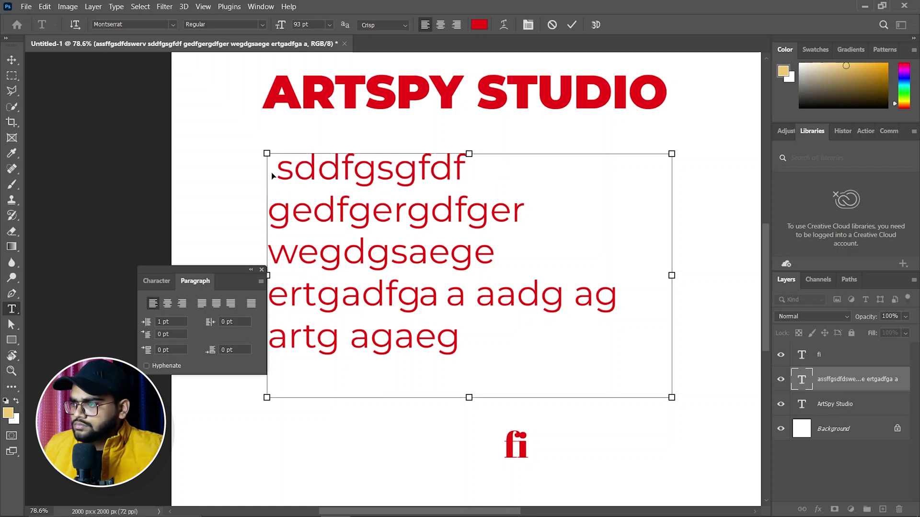
pyautogui.moveTo(272, 176); pyautogui.dragTo(264, 172)
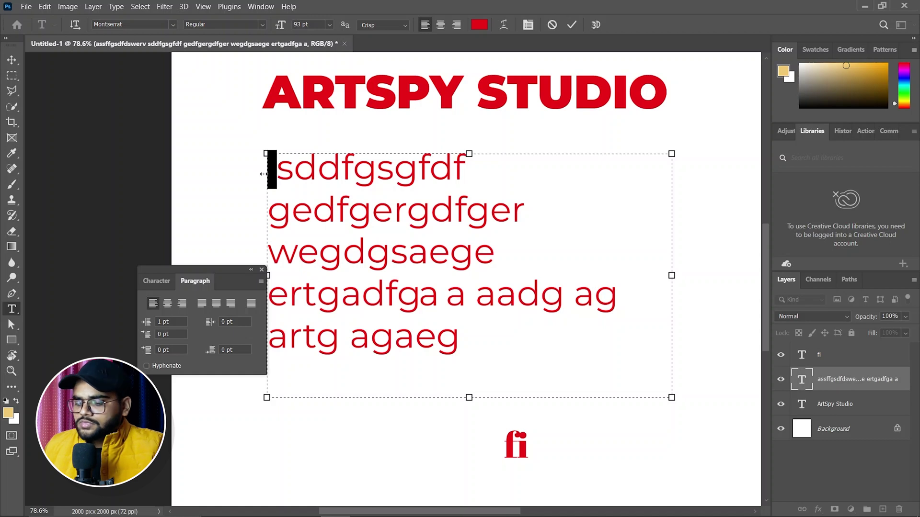
pyautogui.press('BackSpace')
# Step: Indent the sddfgsgfdf line 10 pt from the left and narrow the text box
pyautogui.moveTo(268, 171); pyautogui.dragTo(459, 173)
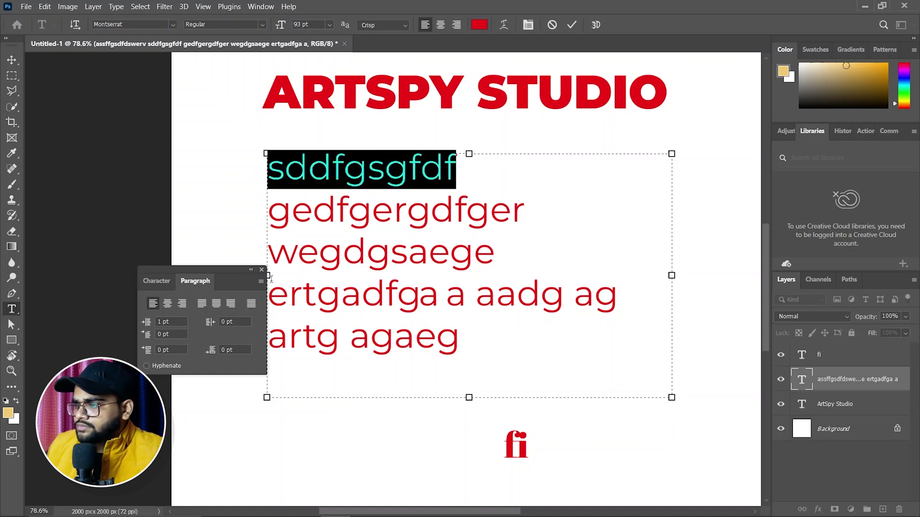
pyautogui.write('10')
pyautogui.press('Return')
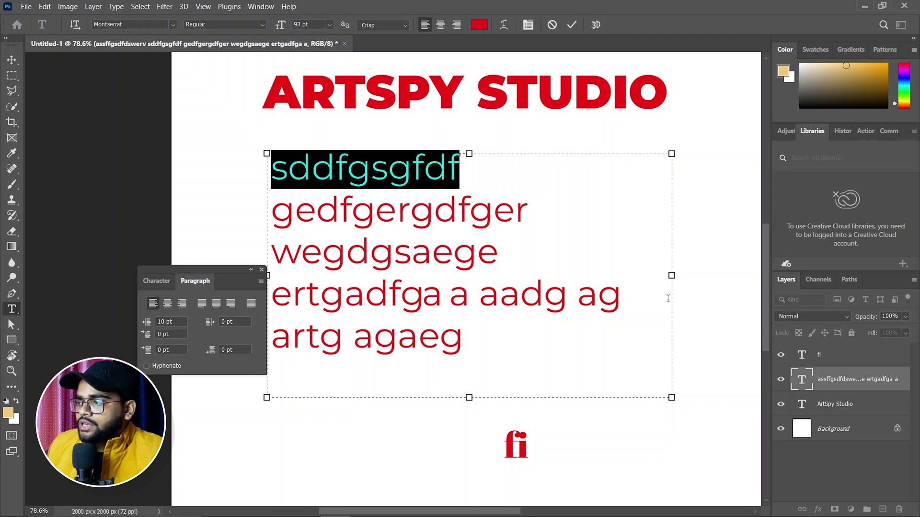
pyautogui.moveTo(672, 285); pyautogui.dragTo(624, 300)
# Step: Narrow the paragraph box to rewrap the text into six lines, comparing hyphenation and leaving Hyphenate off
pyautogui.click(624, 301)
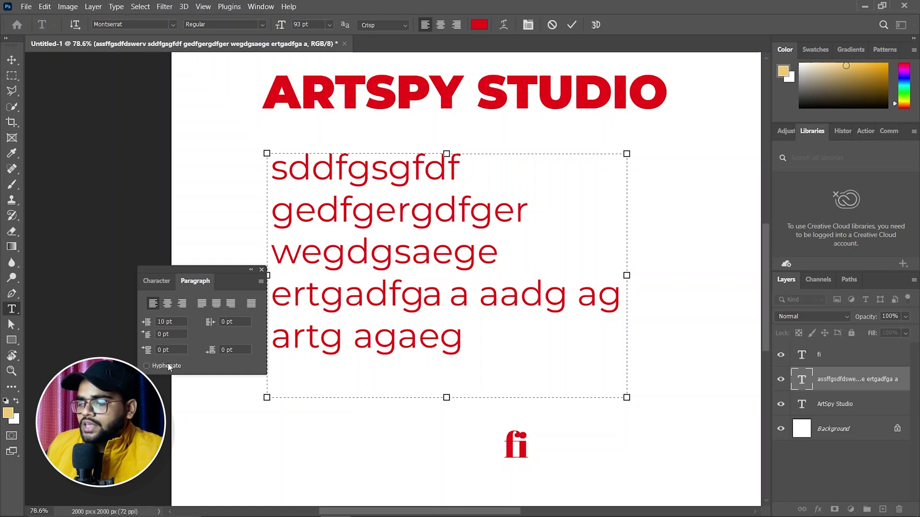
pyautogui.moveTo(625, 276); pyautogui.dragTo(563, 275)
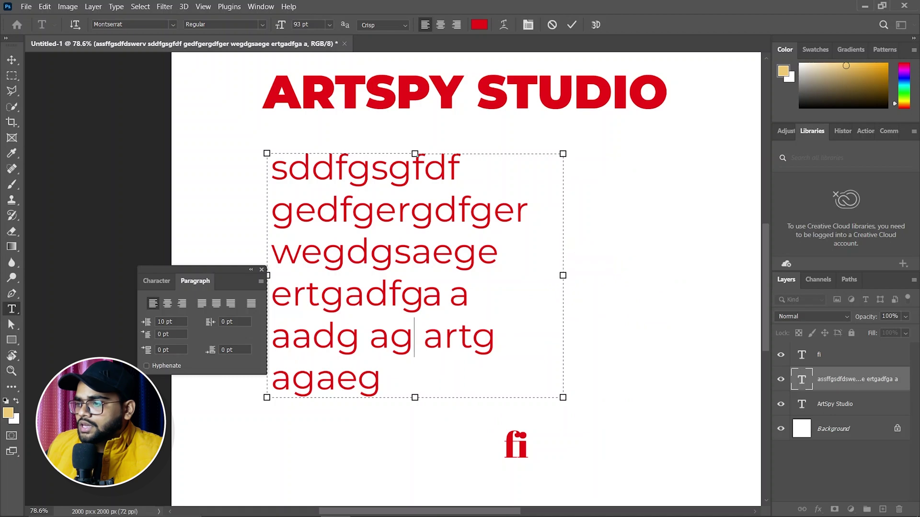
pyautogui.click(146, 367)
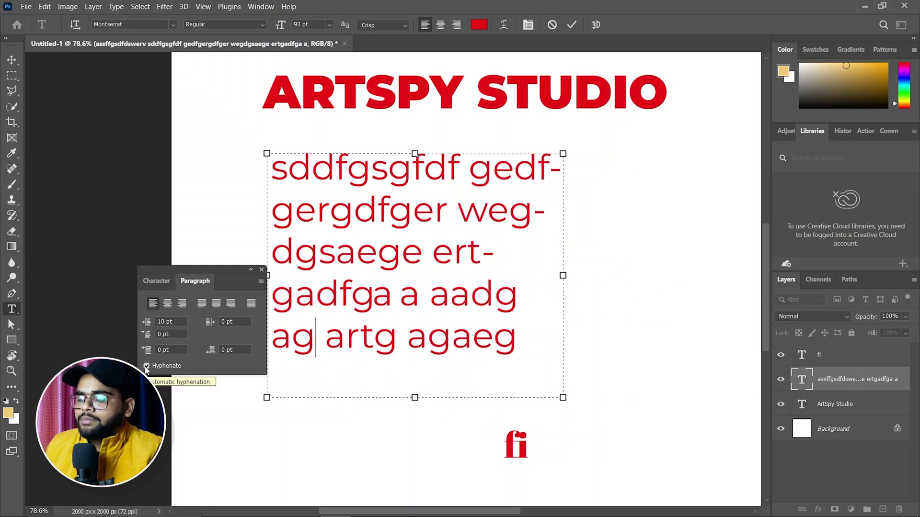
pyautogui.click(146, 366)
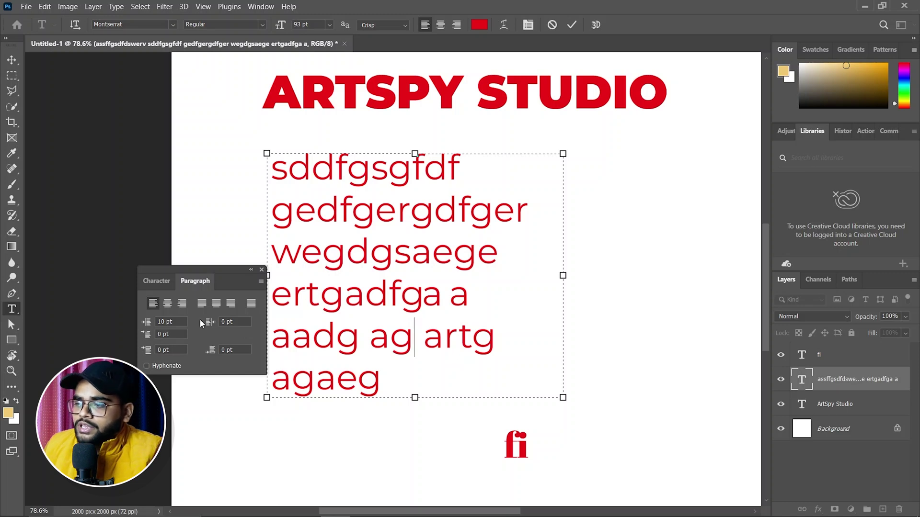
pyautogui.click(150, 365)
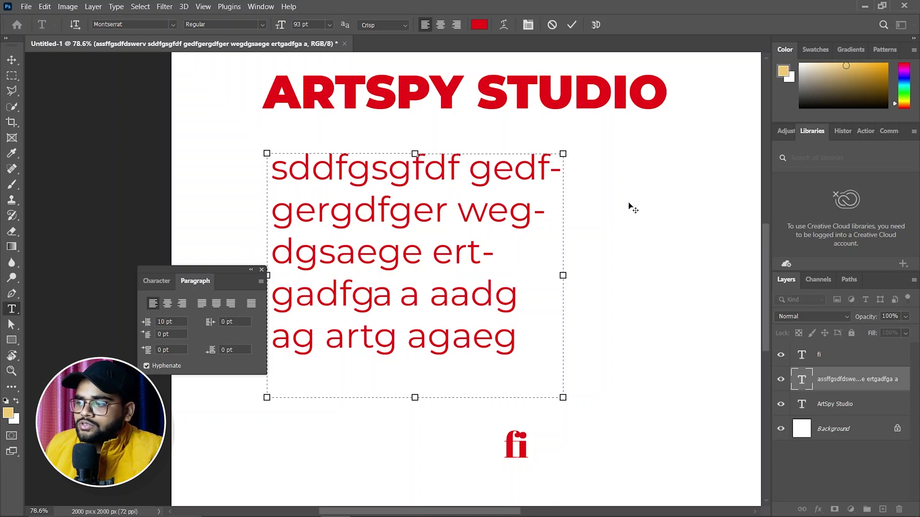
pyautogui.click(147, 366)
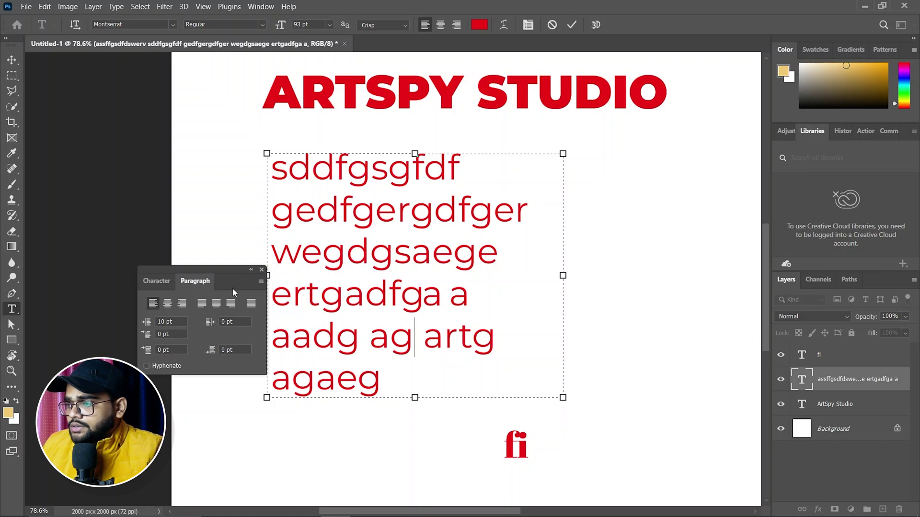
# Step: Show the paragraph's Character settings (Montserrat Regular 93 pt) and select the font name field
pyautogui.click(156, 282)
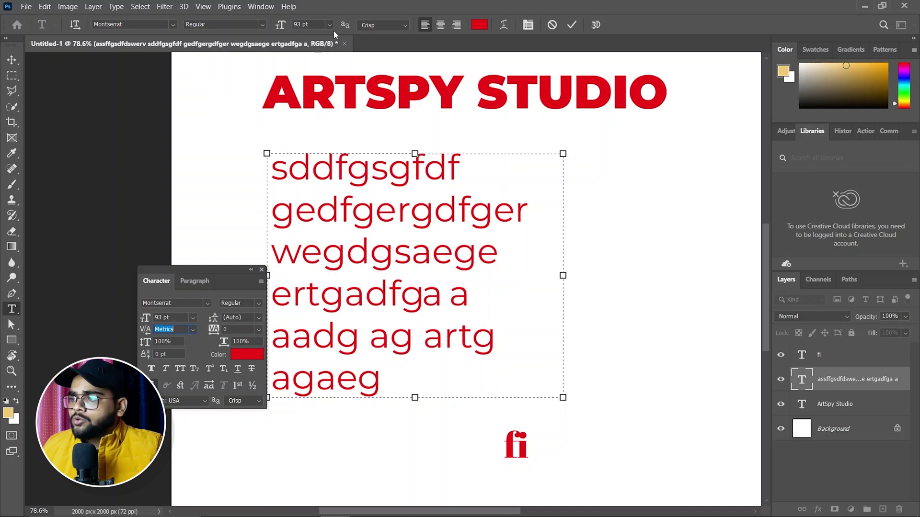
pyautogui.click(136, 26)
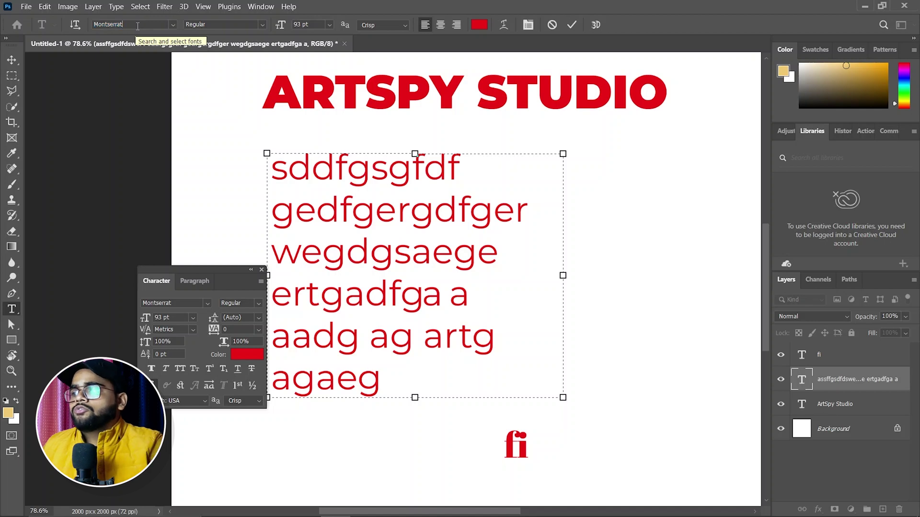
pyautogui.click(173, 24)
pyautogui.click(144, 41)
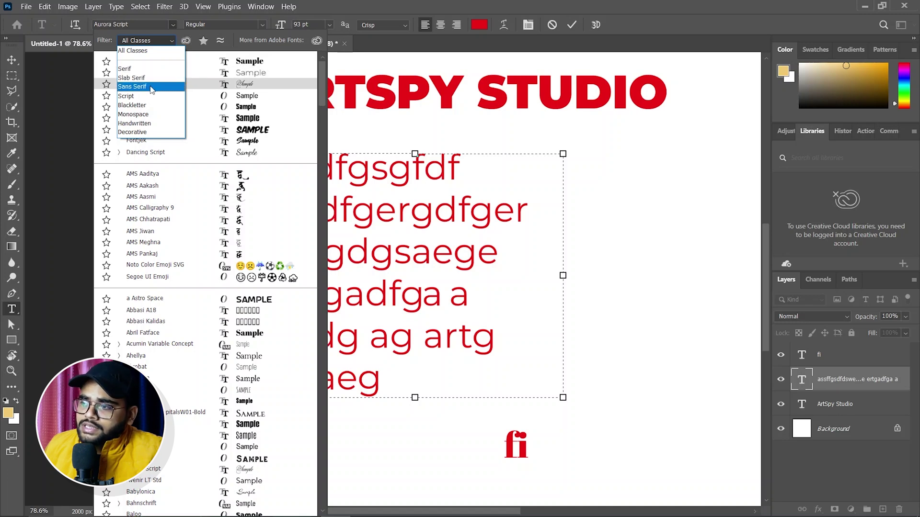
pyautogui.click(158, 133)
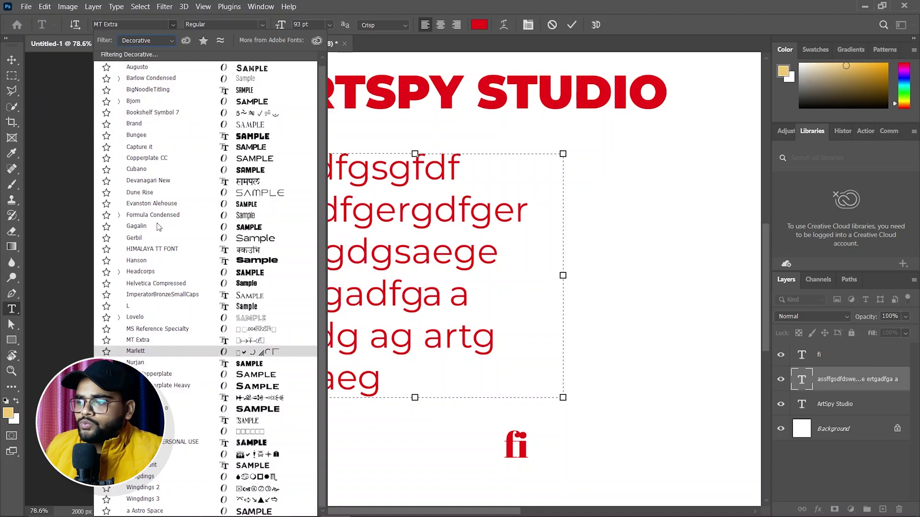
pyautogui.click(144, 40)
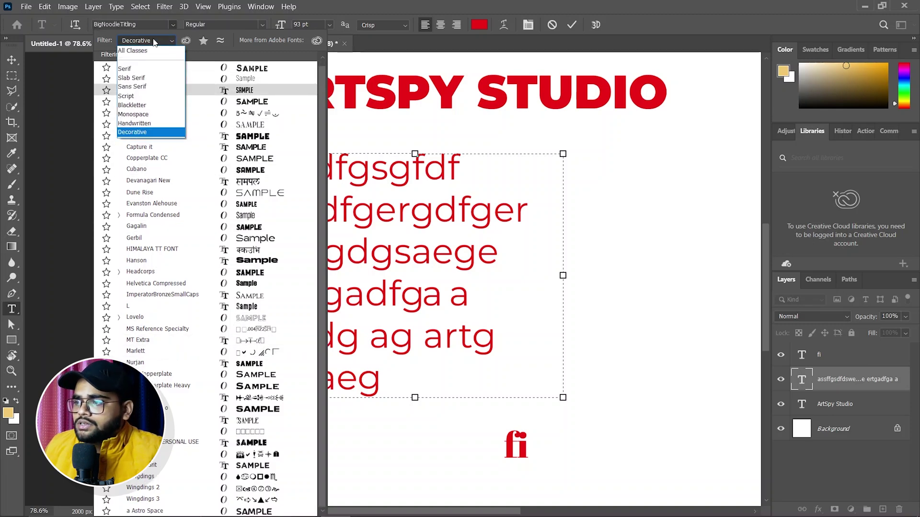
pyautogui.click(138, 72)
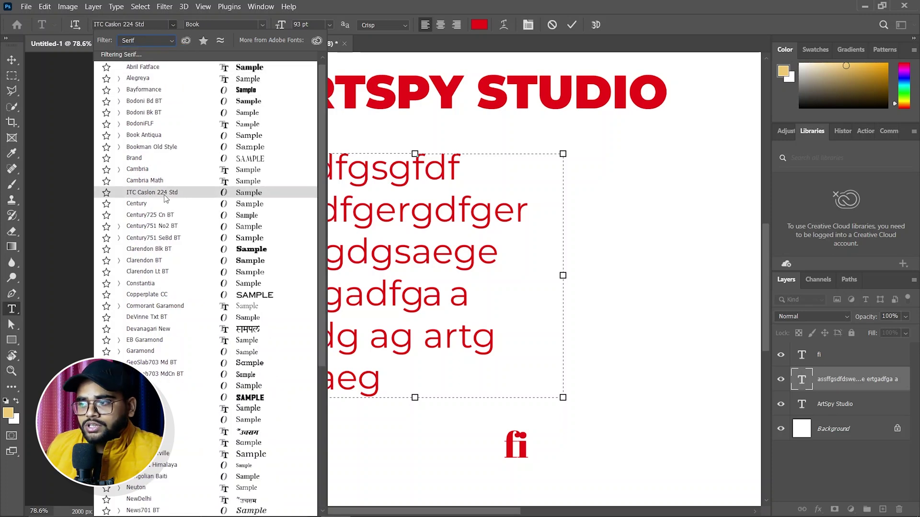
pyautogui.click(143, 41)
pyautogui.click(158, 56)
pyautogui.scroll(-14, 175, 164)
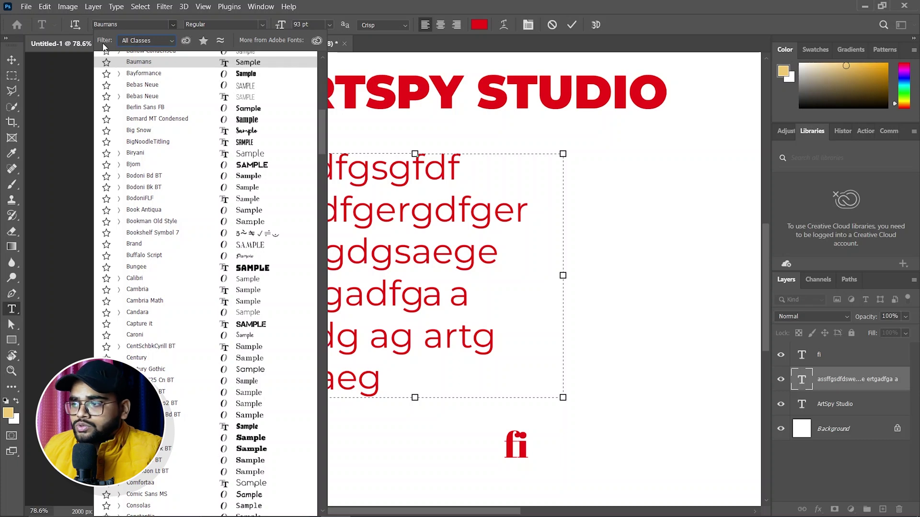
pyautogui.click(144, 41)
pyautogui.click(128, 68)
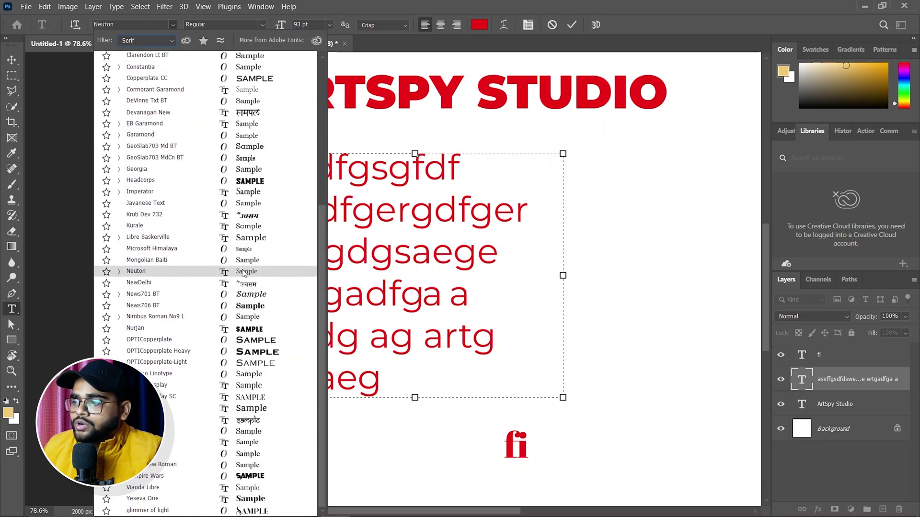
pyautogui.scroll(7, 217, 460)
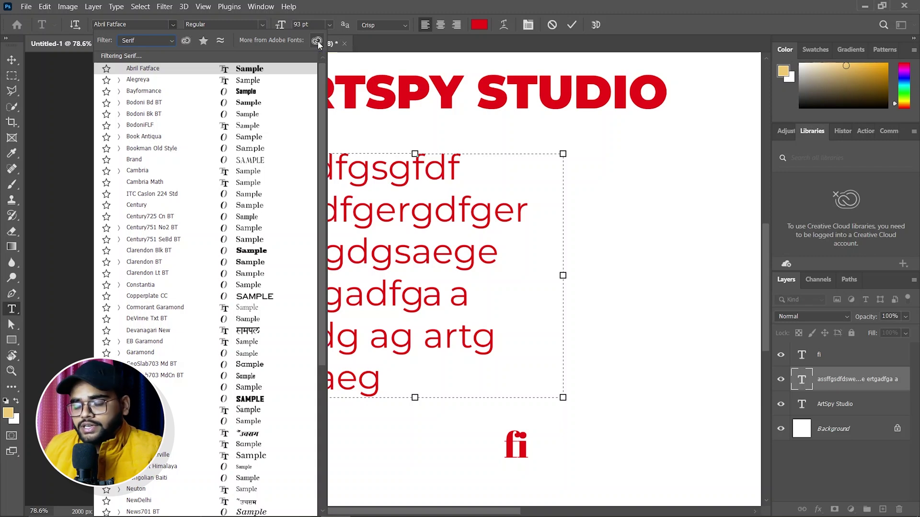
pyautogui.click(15, 61)
# Step: Commit the paragraph edits and close the floating Character panel
pyautogui.click(130, 184)
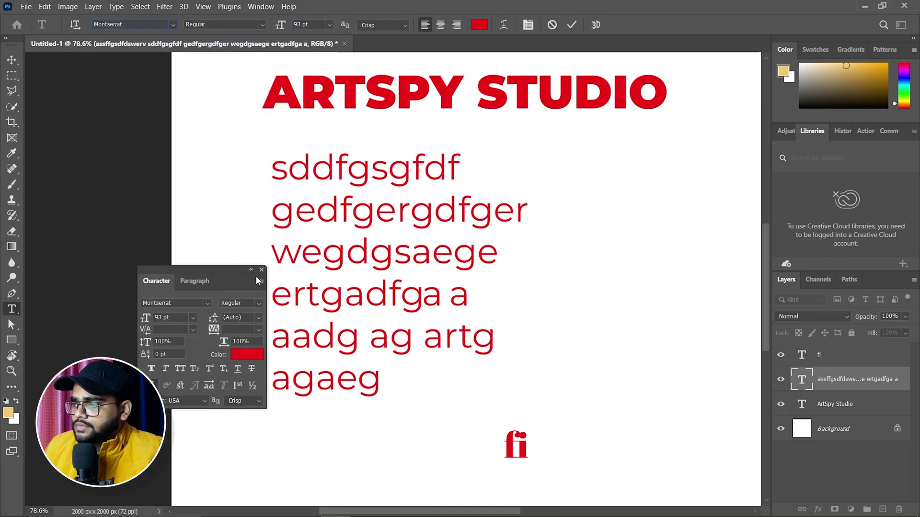
pyautogui.click(261, 270)
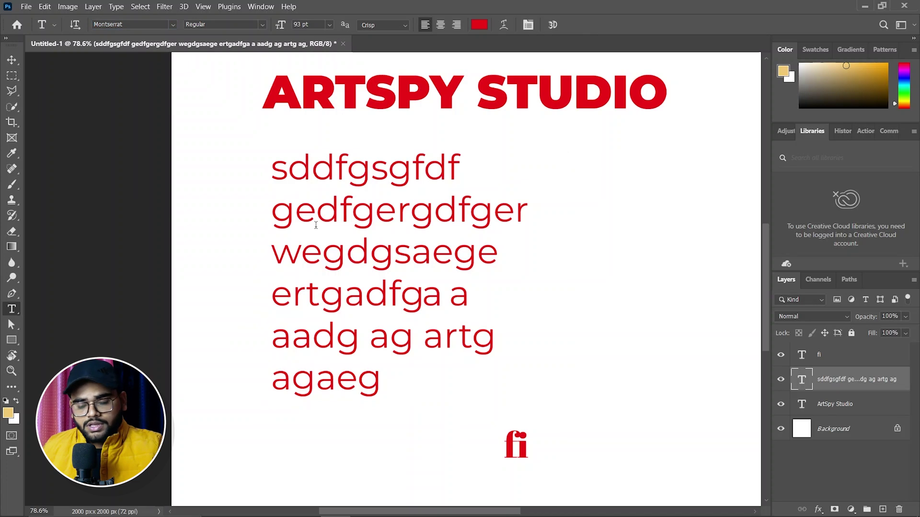
pyautogui.scroll(-5, 312, 232)
pyautogui.scroll(3, 315, 230)
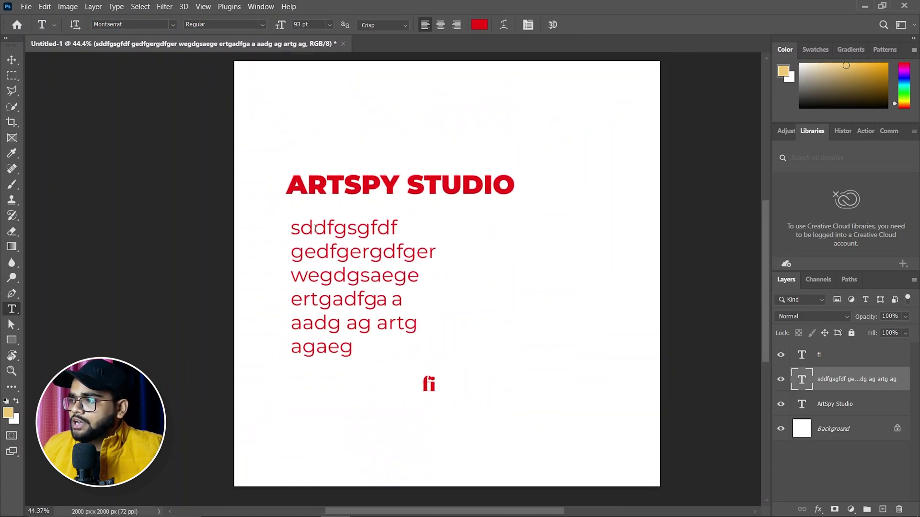
pyautogui.hscroll(3, 317, 236)
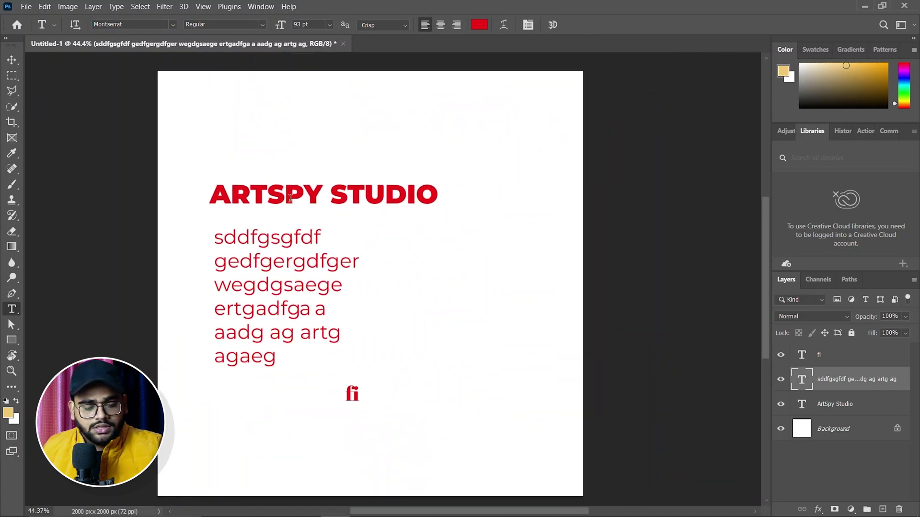
# Step: Delete the ARTSPY STUDIO heading, red paragraph and fi text layers with the Move tool
pyautogui.press('v')
pyautogui.click(292, 201)
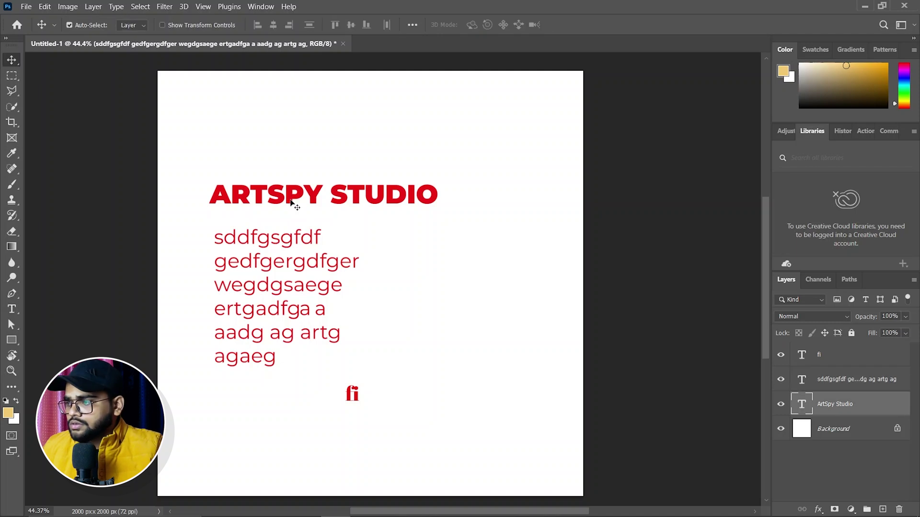
pyautogui.press('Delete')
pyautogui.click(274, 237)
pyautogui.press('Delete')
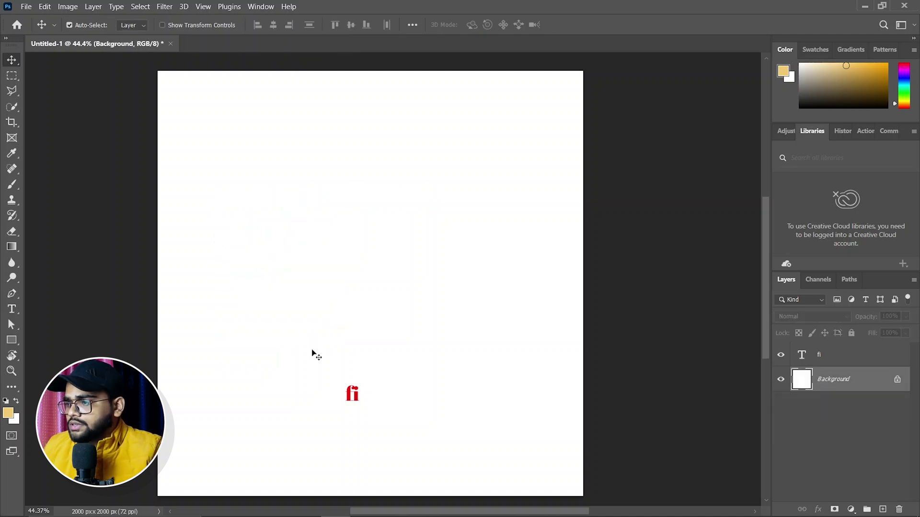
pyautogui.click(359, 398)
pyautogui.press('Delete')
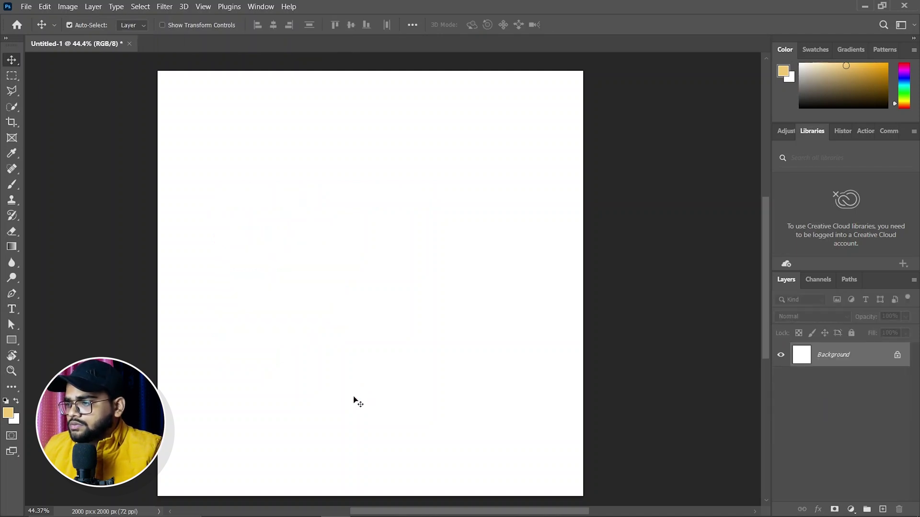
# Step: Type the full name on a new text layer, select it and open Warp Text
pyautogui.click(12, 309)
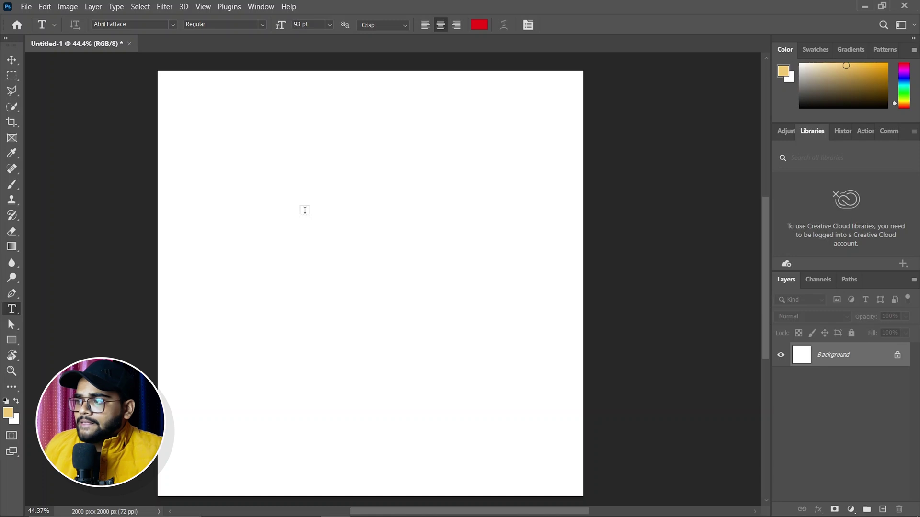
pyautogui.click(267, 213)
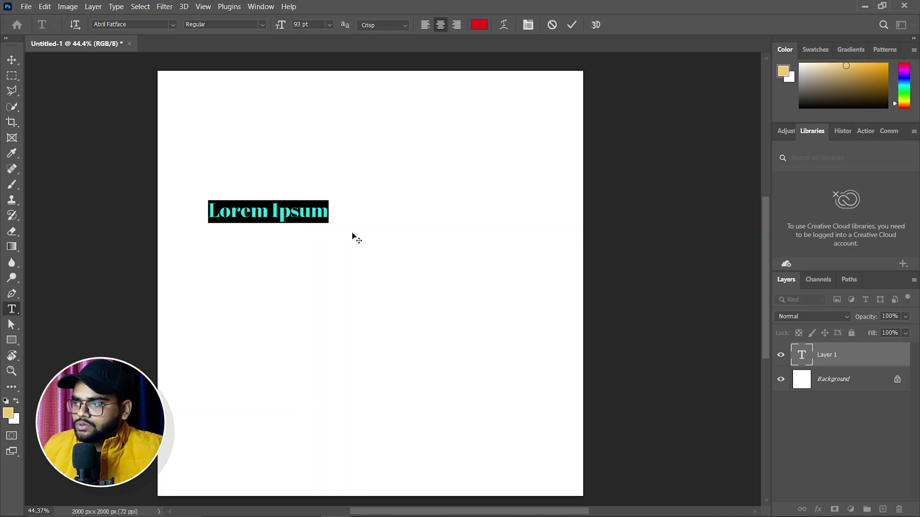
pyautogui.click(504, 26)
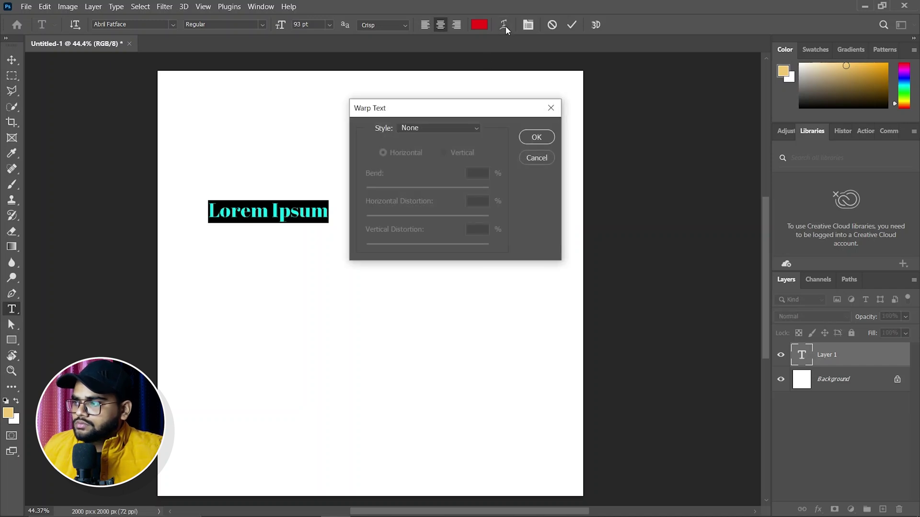
pyautogui.click(551, 108)
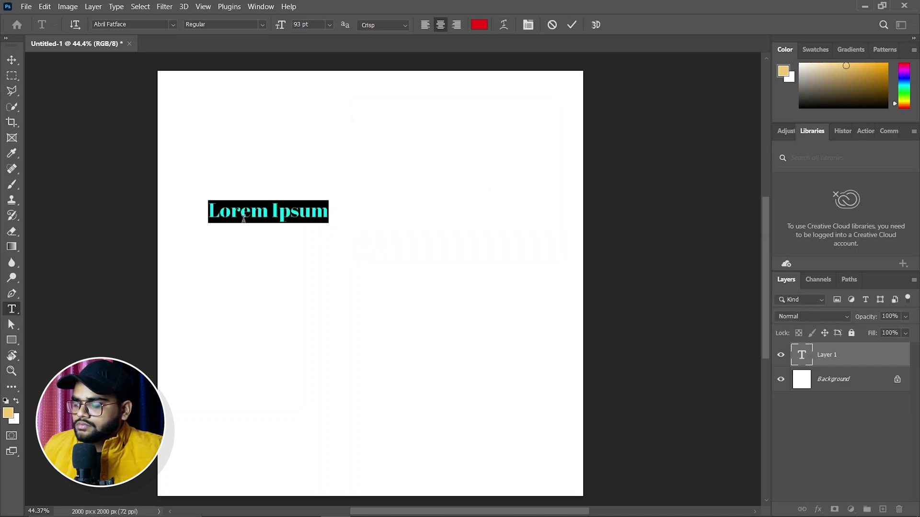
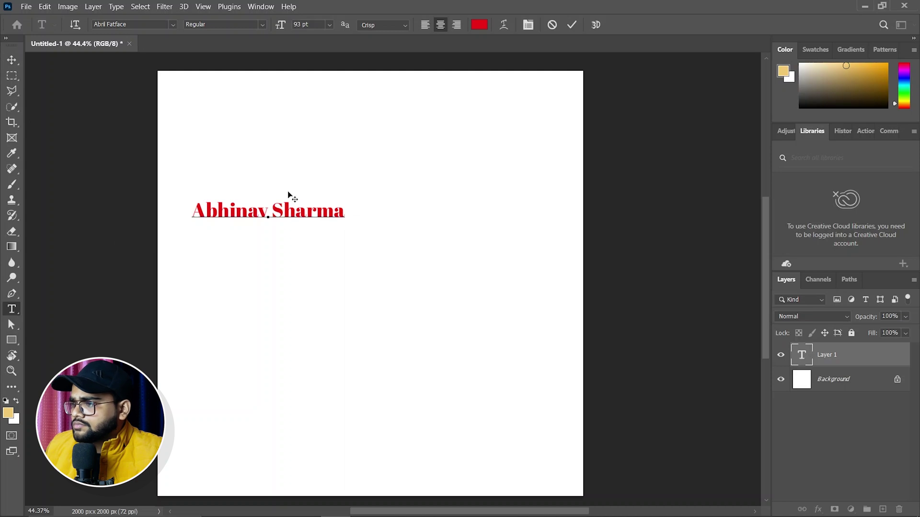
pyautogui.moveTo(192, 213); pyautogui.dragTo(346, 215)
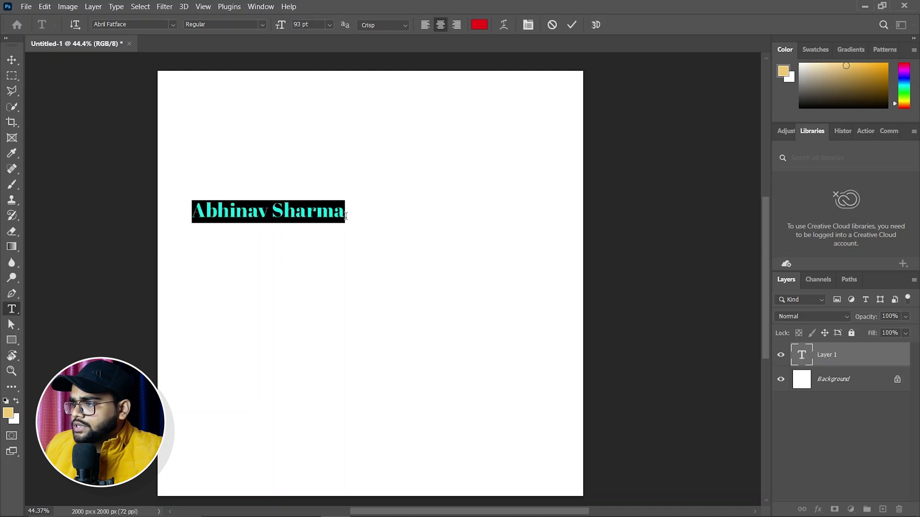
pyautogui.click(506, 23)
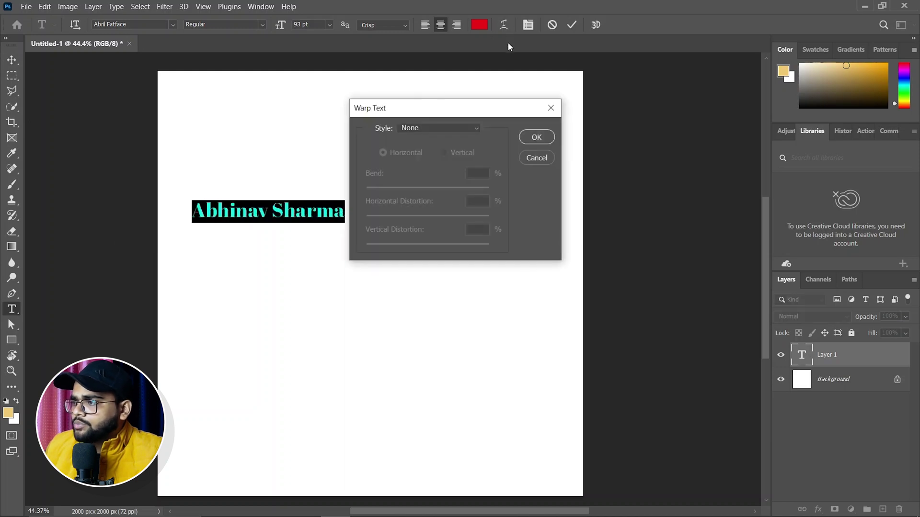
# Step: Warp the name with the Arc style, bend +61 and +28 horizontal distortion
pyautogui.click(467, 129)
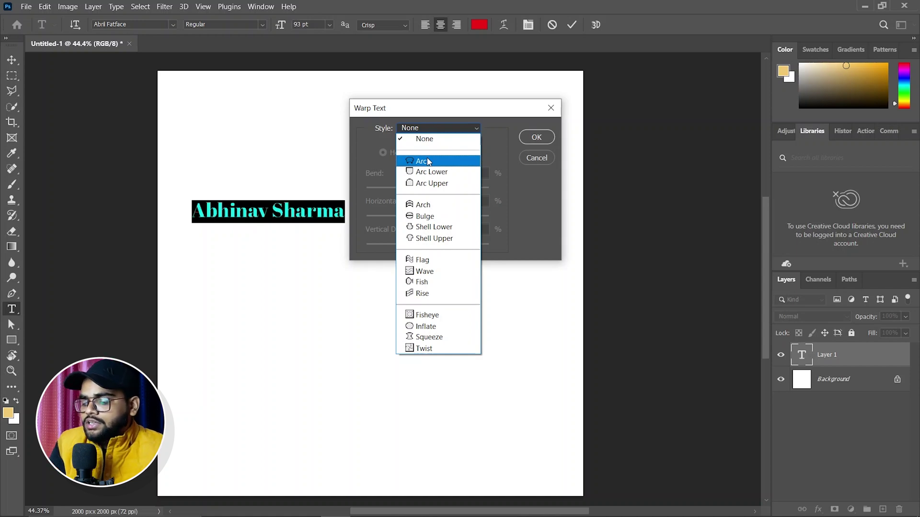
pyautogui.click(454, 139)
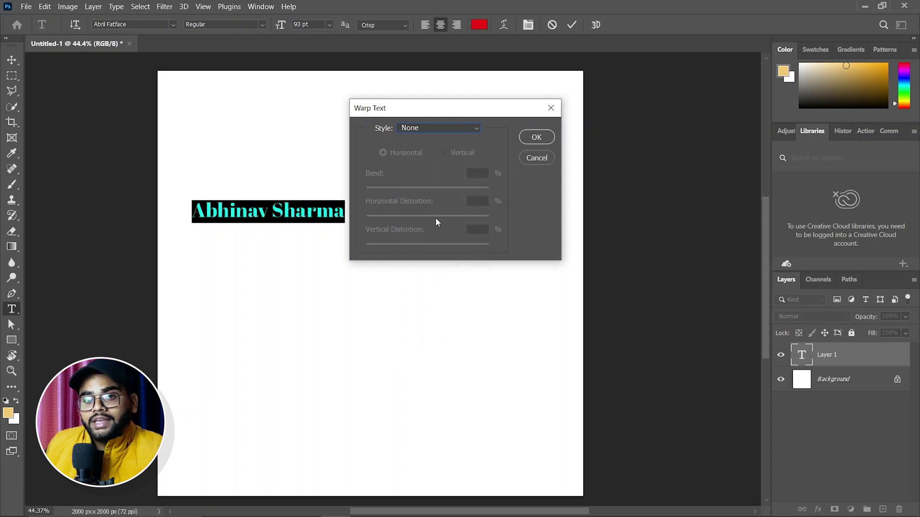
pyautogui.click(456, 128)
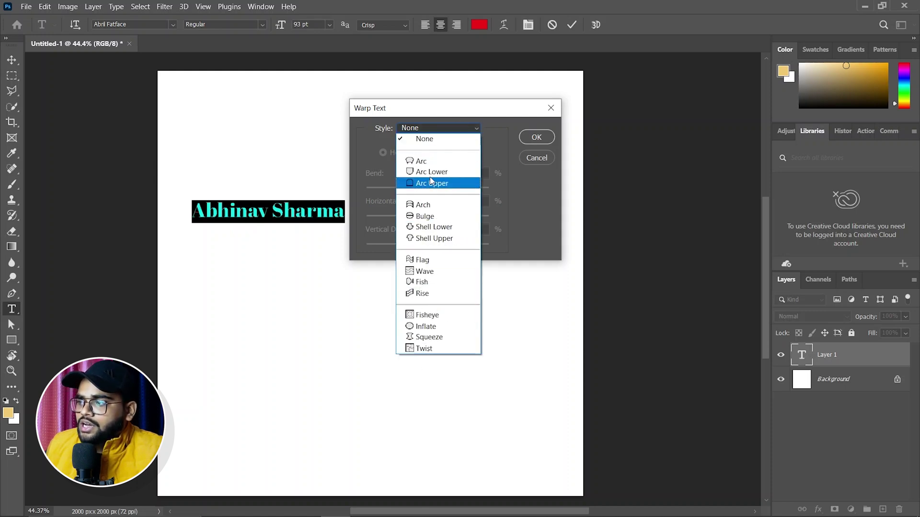
pyautogui.click(422, 161)
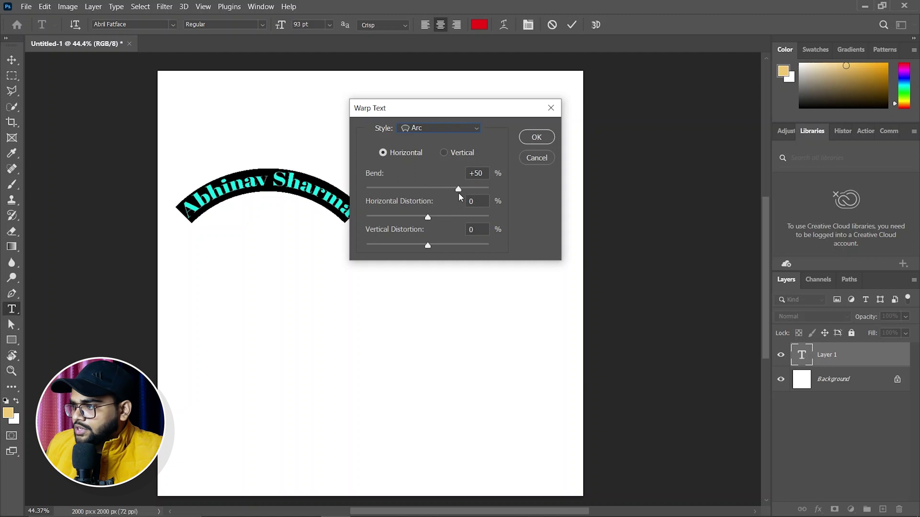
pyautogui.moveTo(459, 192)
pyautogui.mouseDown()
pyautogui.moveTo(447, 192)
pyautogui.moveTo(460, 191)
pyautogui.mouseUp()
pyautogui.click(445, 153)
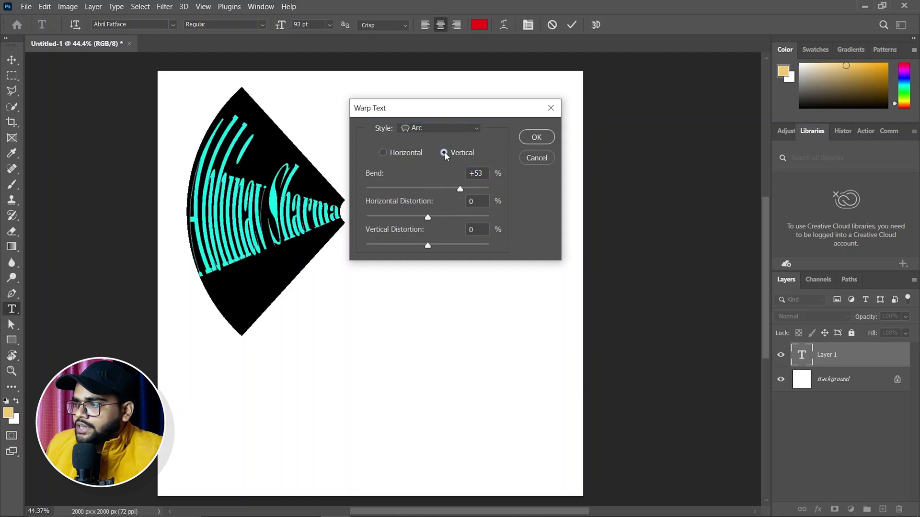
pyautogui.click(386, 157)
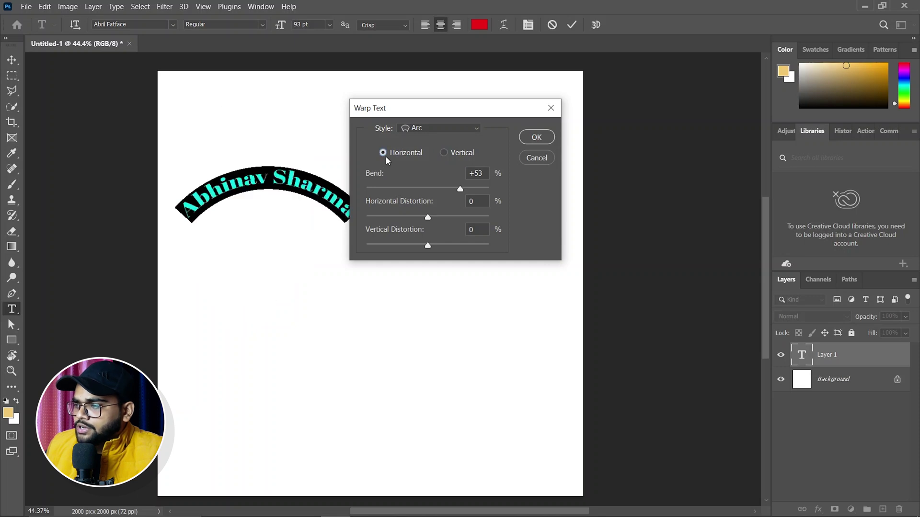
pyautogui.moveTo(459, 192)
pyautogui.mouseDown()
pyautogui.moveTo(391, 193)
pyautogui.moveTo(464, 192)
pyautogui.mouseUp()
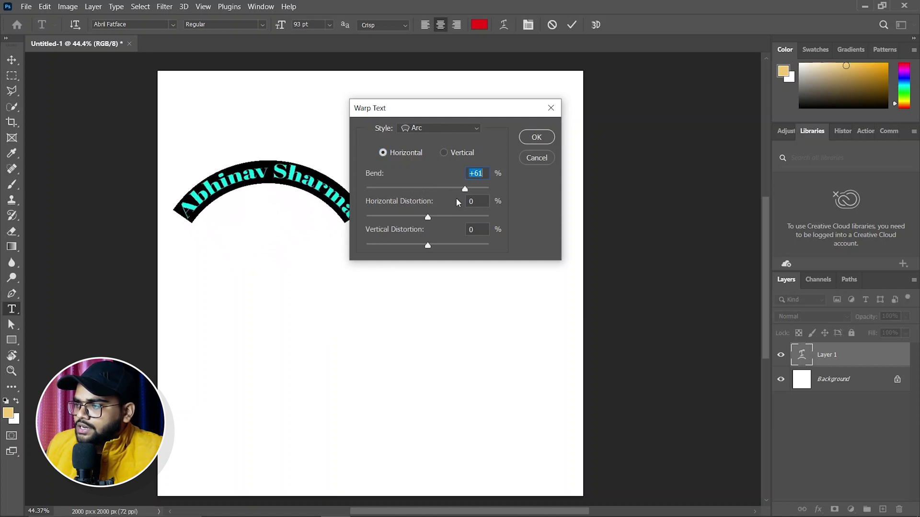
pyautogui.moveTo(428, 218); pyautogui.dragTo(422, 244)
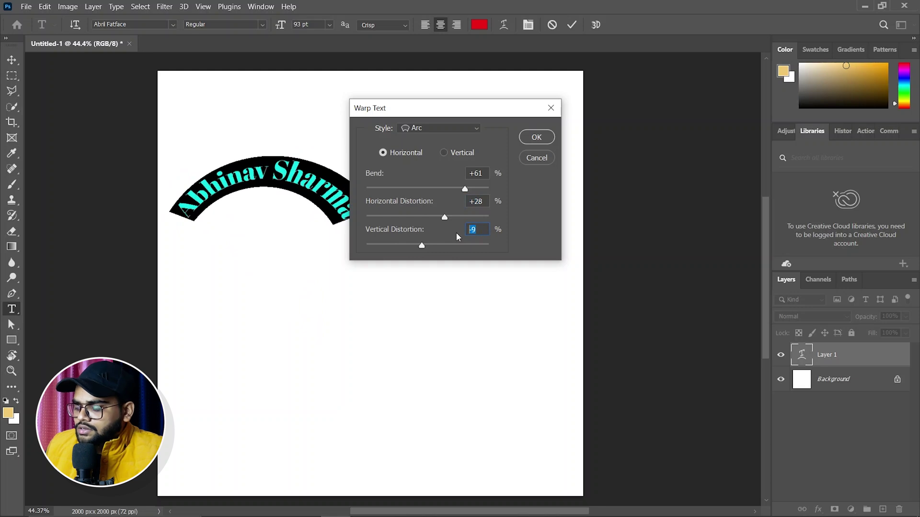
# Step: Reset Bend and both distortion values to 0 so the name is straight
pyautogui.write('0')
pyautogui.doubleClick(485, 170)
pyautogui.write('0')
pyautogui.moveTo(485, 201); pyautogui.dragTo(464, 201)
pyautogui.write('0')
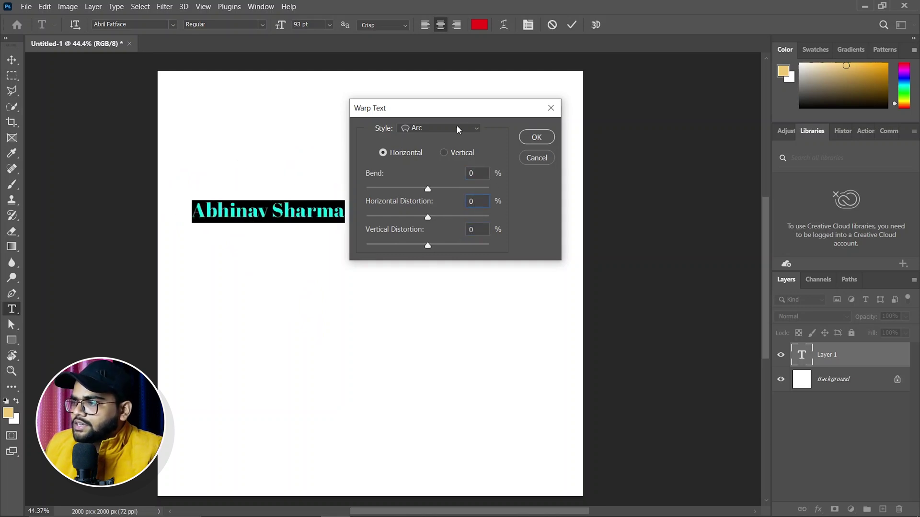
pyautogui.click(459, 130)
# Step: Try Arc Lower (+23 bend) and Flag (+48 bend) warps, then cancel and commit the straight name
pyautogui.click(441, 173)
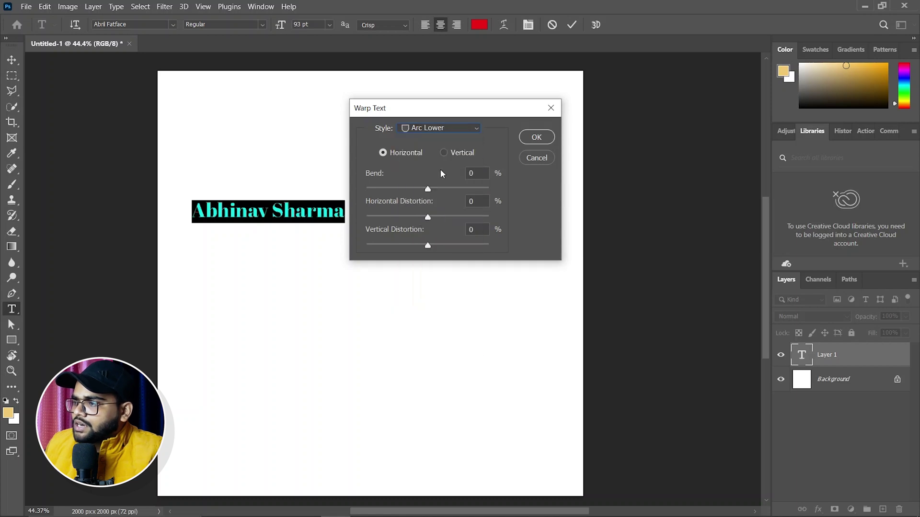
pyautogui.moveTo(427, 189); pyautogui.dragTo(441, 189)
pyautogui.click(468, 128)
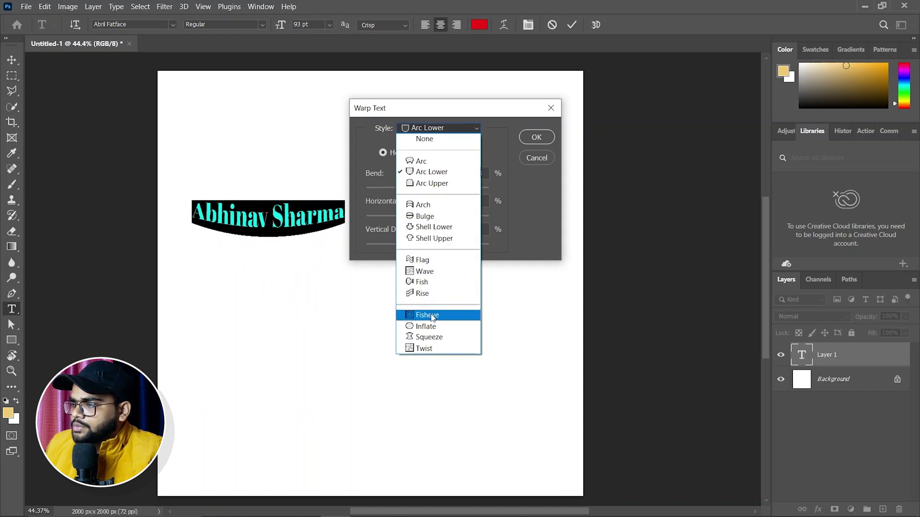
pyautogui.click(428, 263)
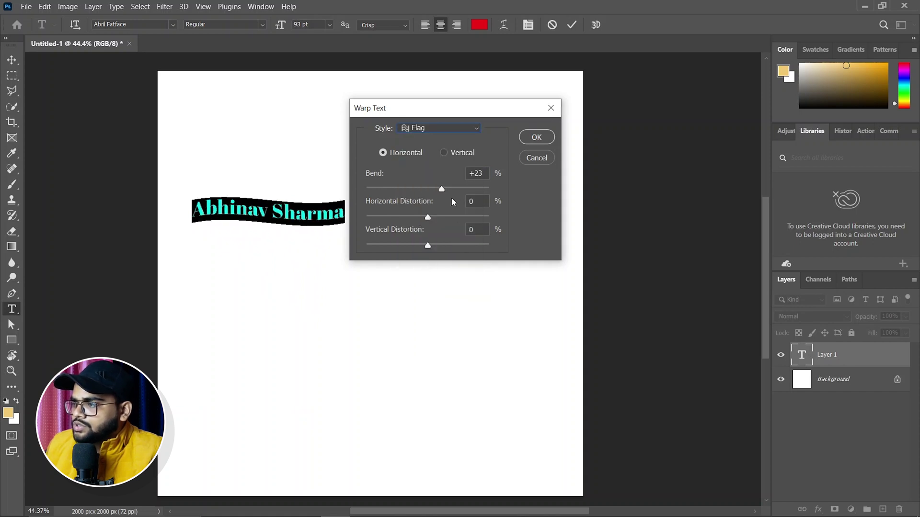
pyautogui.moveTo(443, 191); pyautogui.dragTo(458, 189)
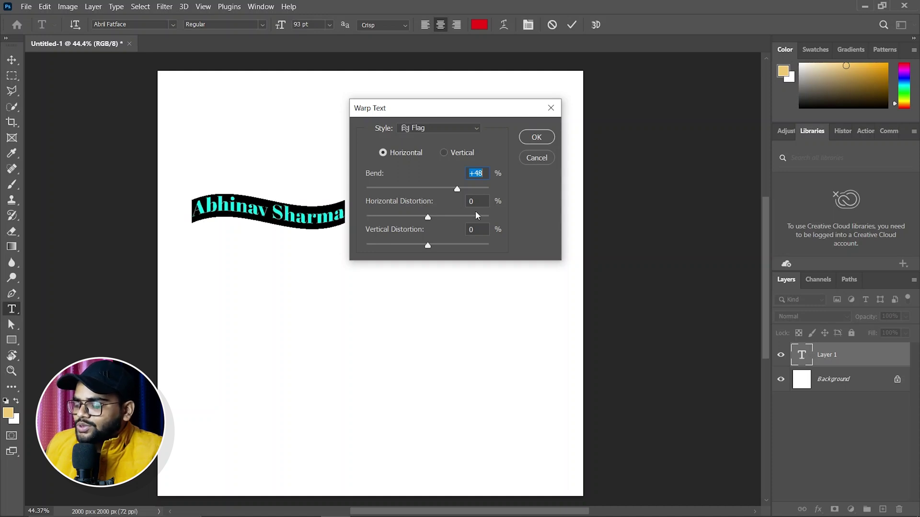
pyautogui.click(536, 159)
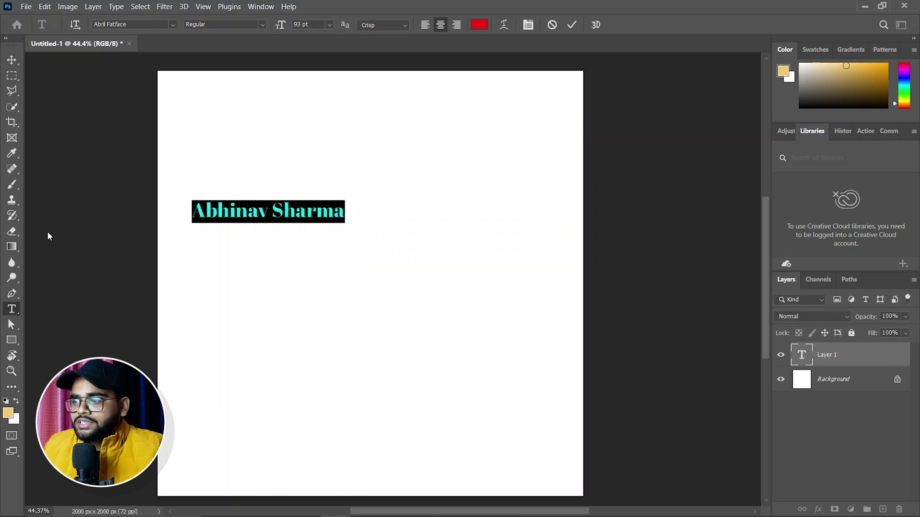
pyautogui.click(11, 340)
# Step: Draw a white circle with a 6.99 px black outline and move it left beneath the name
pyautogui.rightClick(9, 345)
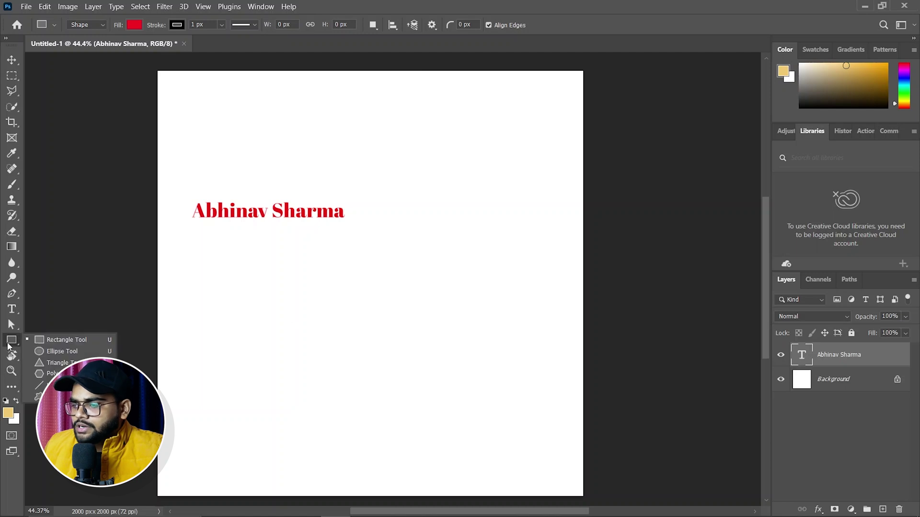
pyautogui.click(63, 351)
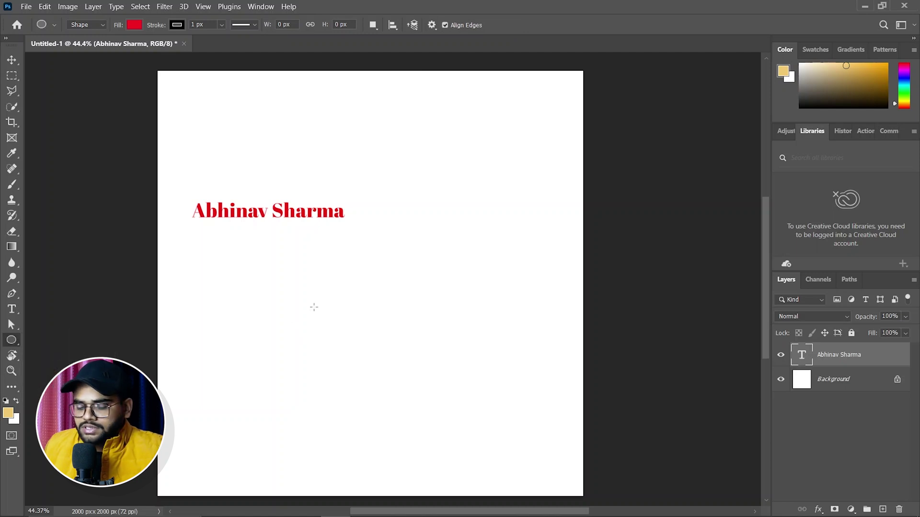
pyautogui.moveTo(322, 295); pyautogui.dragTo(473, 385)
pyautogui.scroll(5, 411, 313)
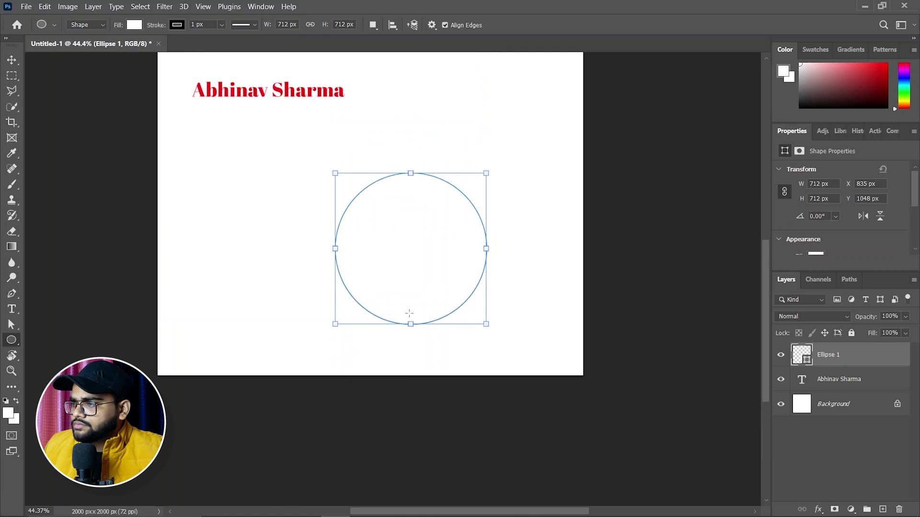
pyautogui.scroll(-2, 853, 249)
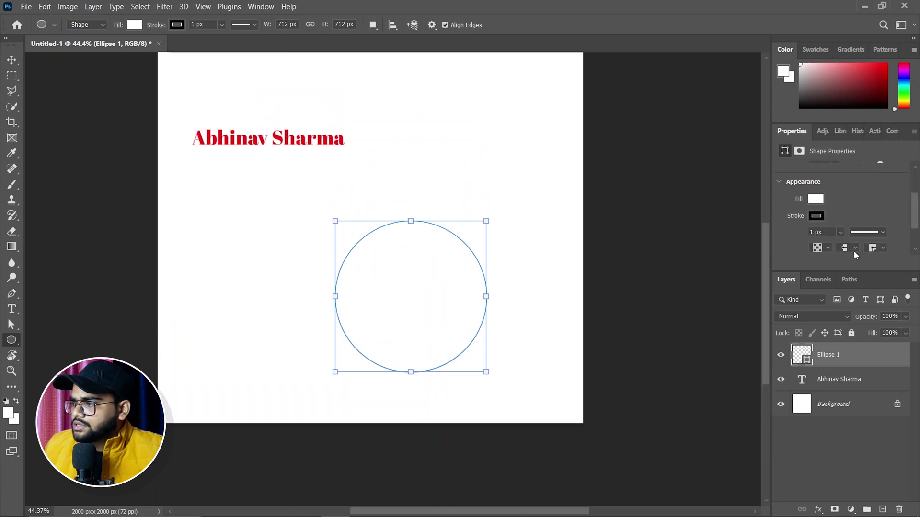
pyautogui.click(222, 26)
pyautogui.moveTo(223, 39); pyautogui.dragTo(230, 38)
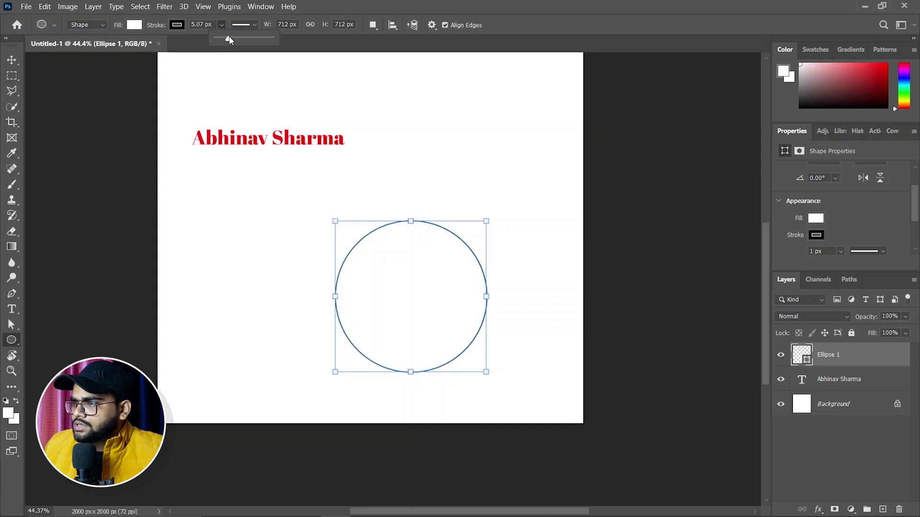
pyautogui.click(12, 60)
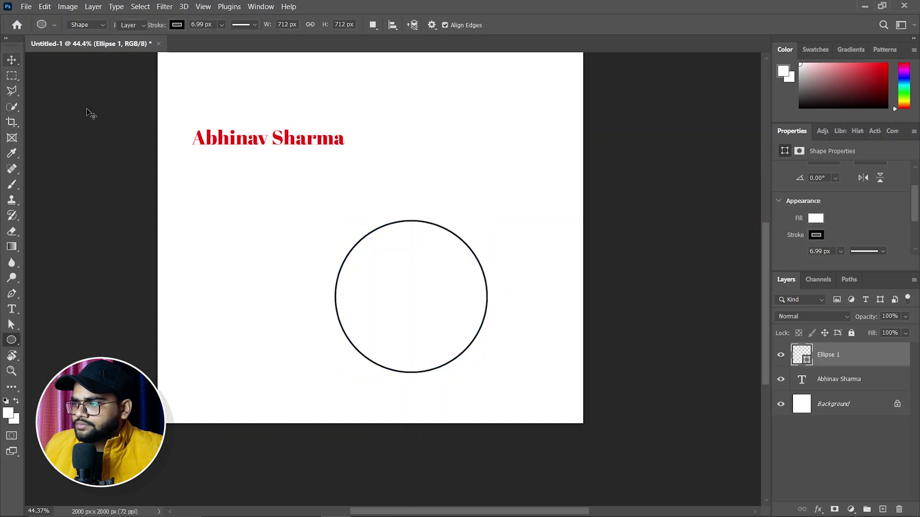
pyautogui.moveTo(409, 302)
pyautogui.mouseDown()
pyautogui.moveTo(307, 287)
pyautogui.moveTo(303, 168)
pyautogui.moveTo(339, 291)
pyautogui.mouseUp()
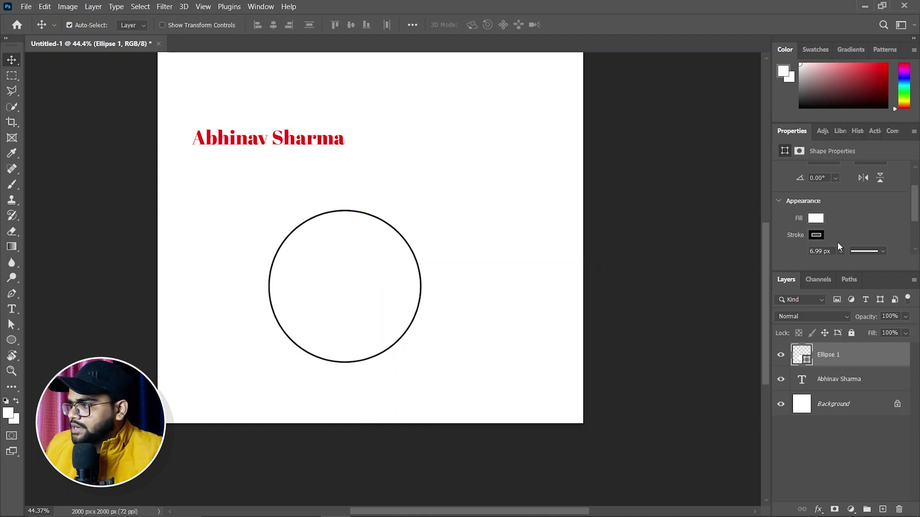
# Step: Fill the Ellipse 1 circle with the recently used red colour
pyautogui.click(816, 218)
pyautogui.click(766, 280)
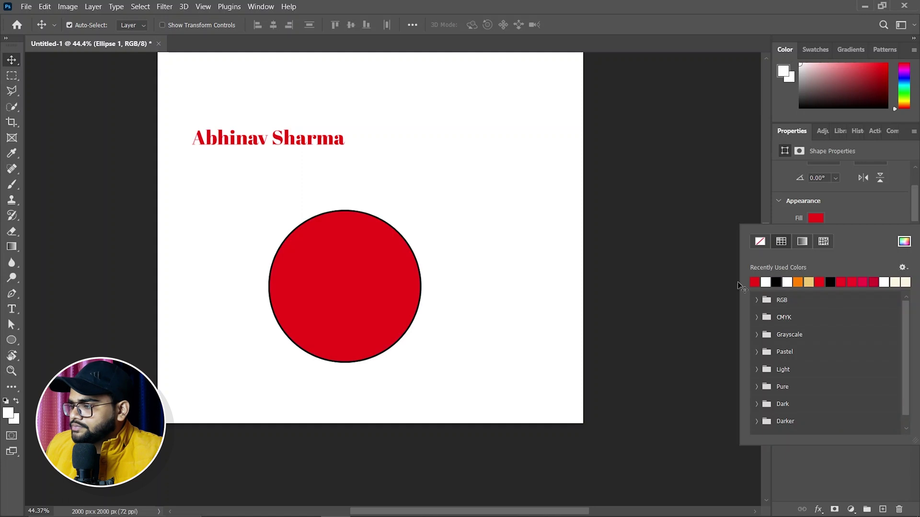
pyautogui.click(11, 309)
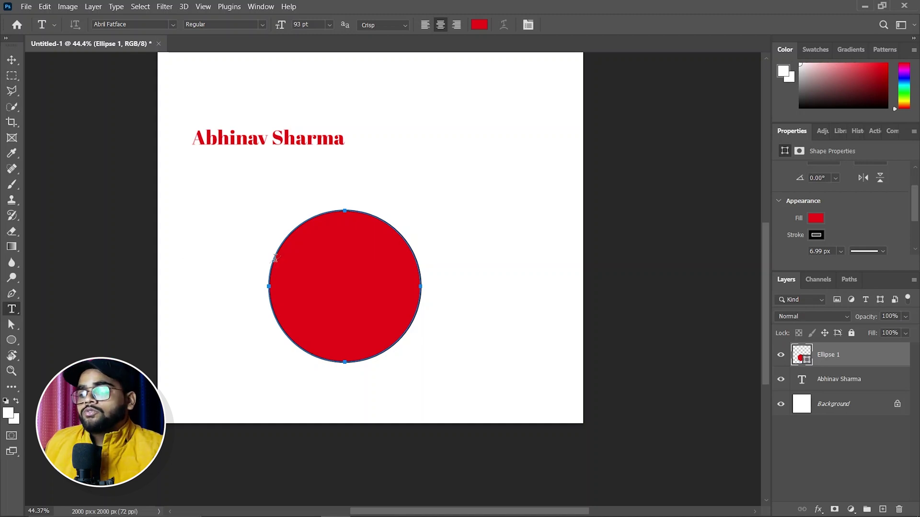
# Step: Type 'God is Great' along the circle's edge, capitalising both G's, and commit it
pyautogui.click(274, 257)
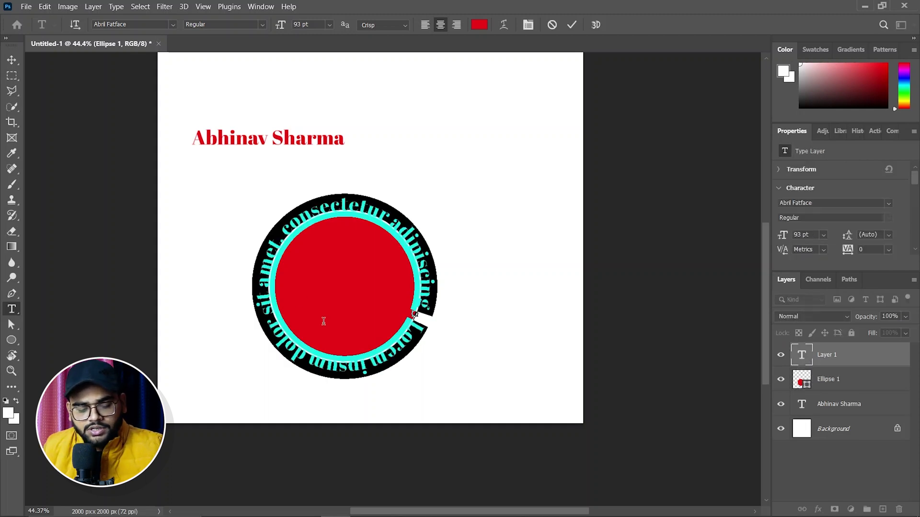
pyautogui.write('god')
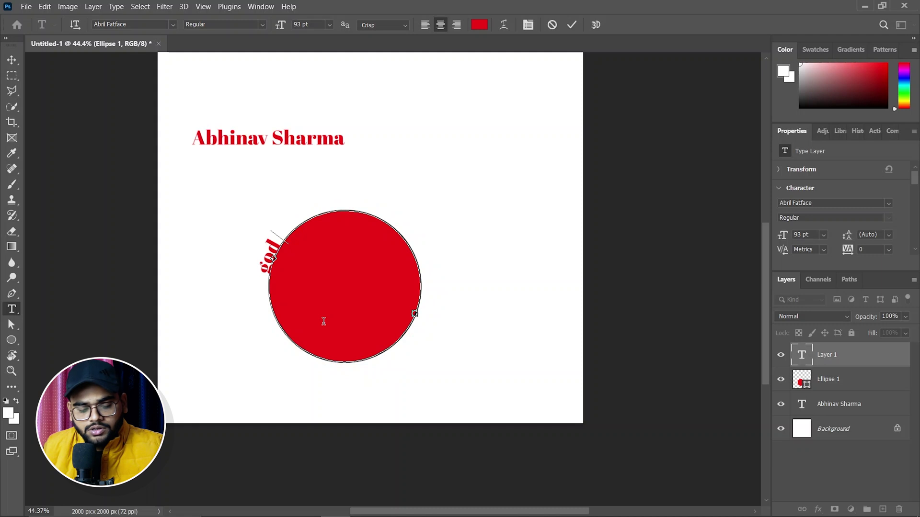
pyautogui.write(' is great')
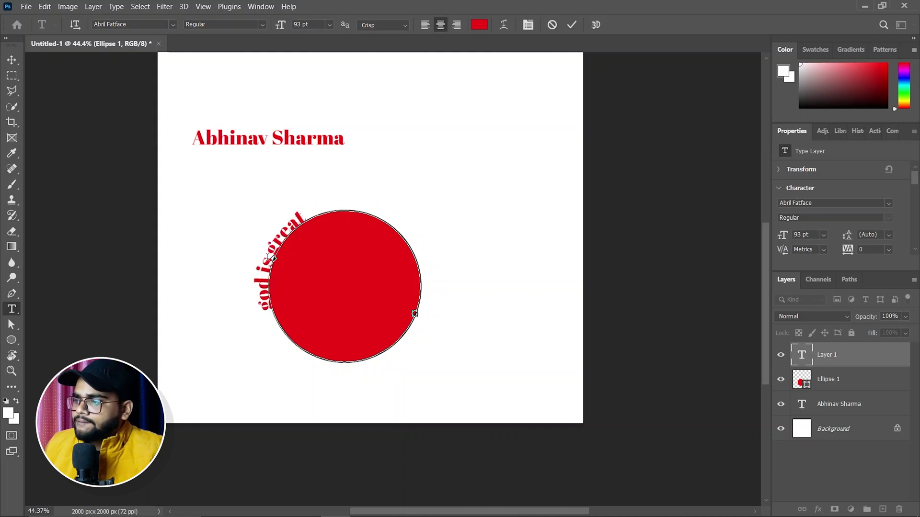
pyautogui.moveTo(272, 247); pyautogui.dragTo(270, 250)
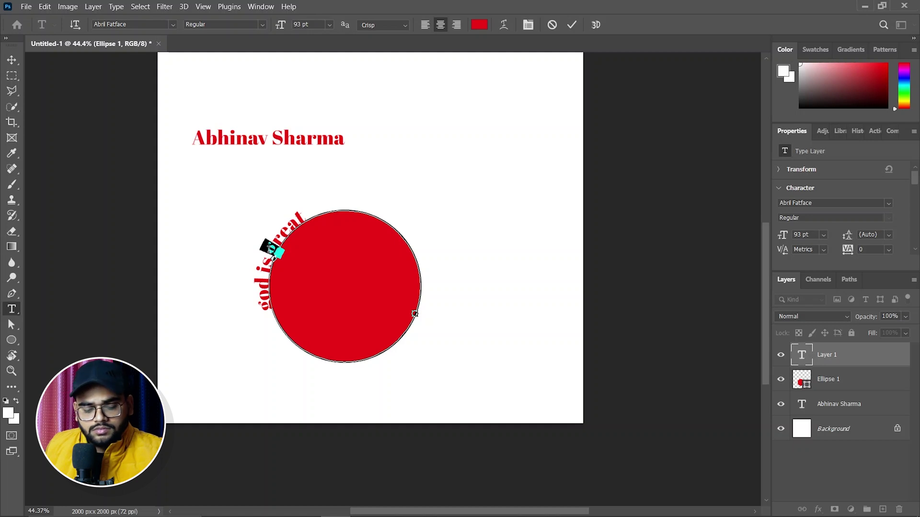
pyautogui.write('G')
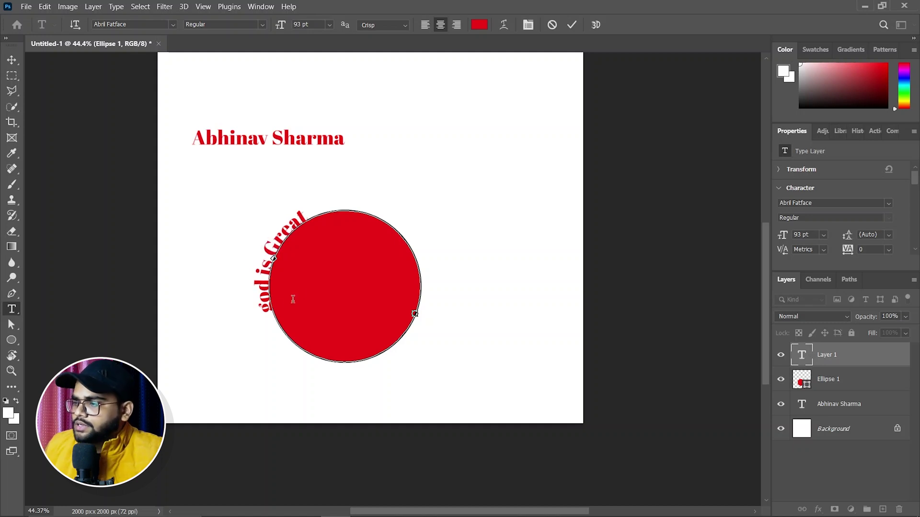
pyautogui.moveTo(266, 314); pyautogui.dragTo(263, 300)
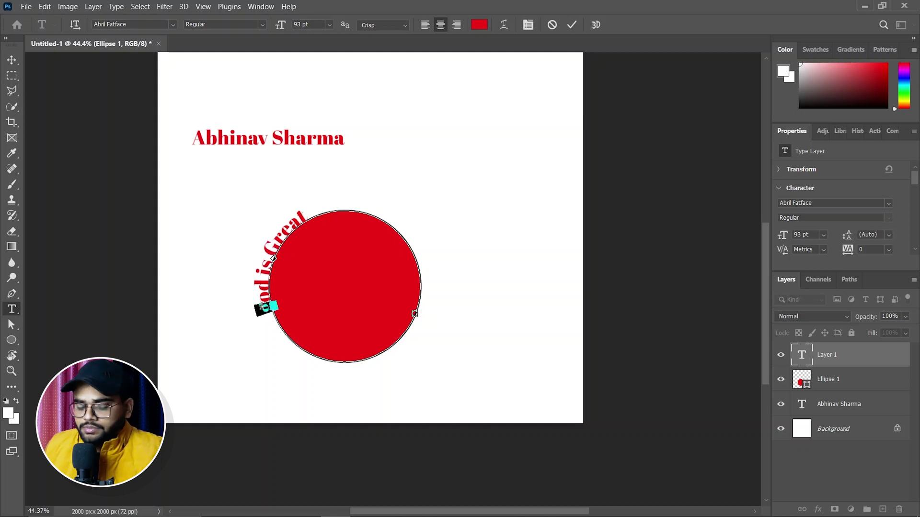
pyautogui.write('G')
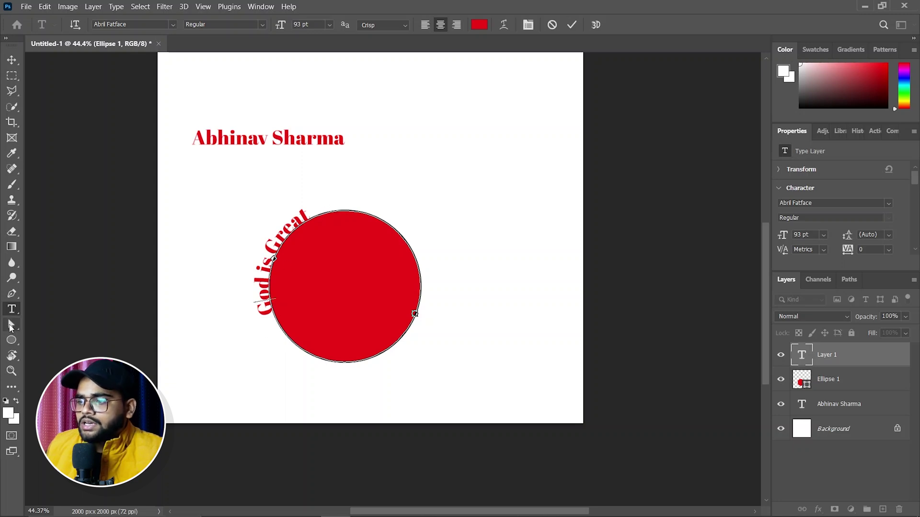
pyautogui.click(10, 326)
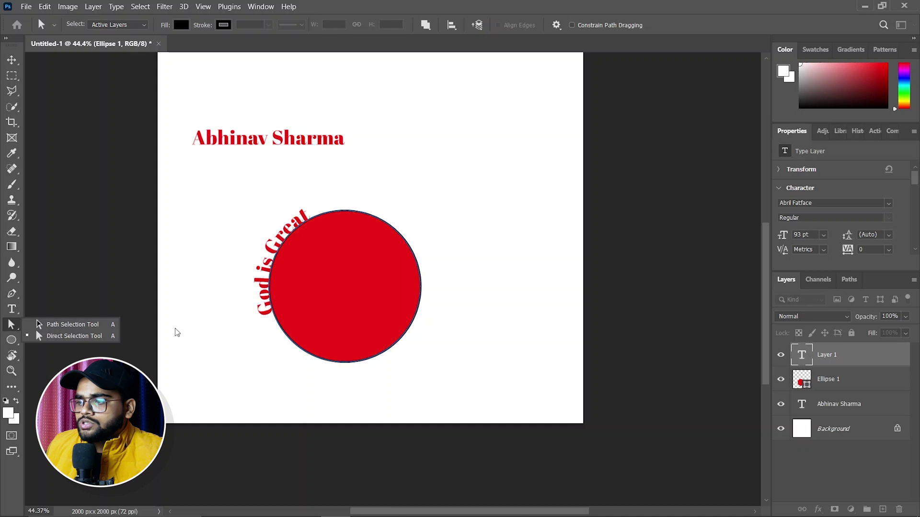
# Step: Slide the 'God is Great' text's start point around the circle so it arches centred over the top
pyautogui.click(50, 325)
pyautogui.moveTo(423, 288); pyautogui.dragTo(424, 307)
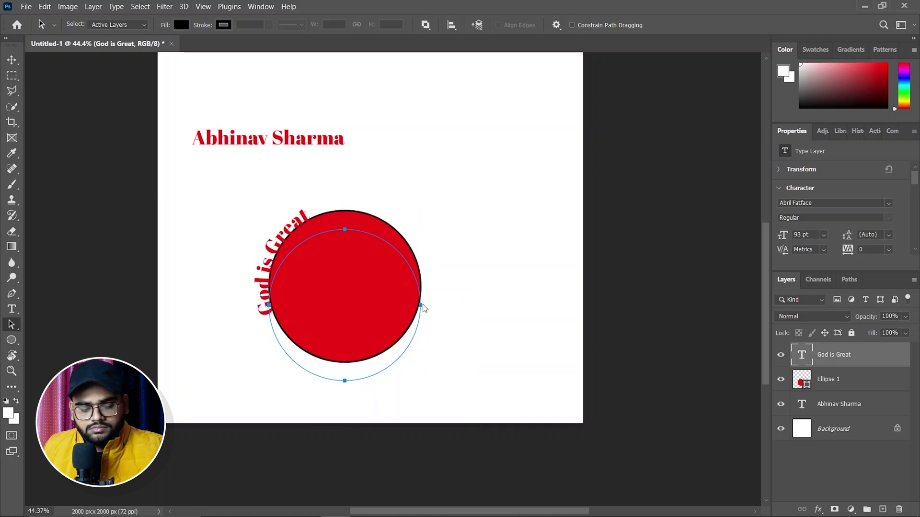
pyautogui.hotkey('ctrl', 'z')
pyautogui.moveTo(266, 309); pyautogui.dragTo(274, 254)
pyautogui.moveTo(295, 229); pyautogui.dragTo(343, 206)
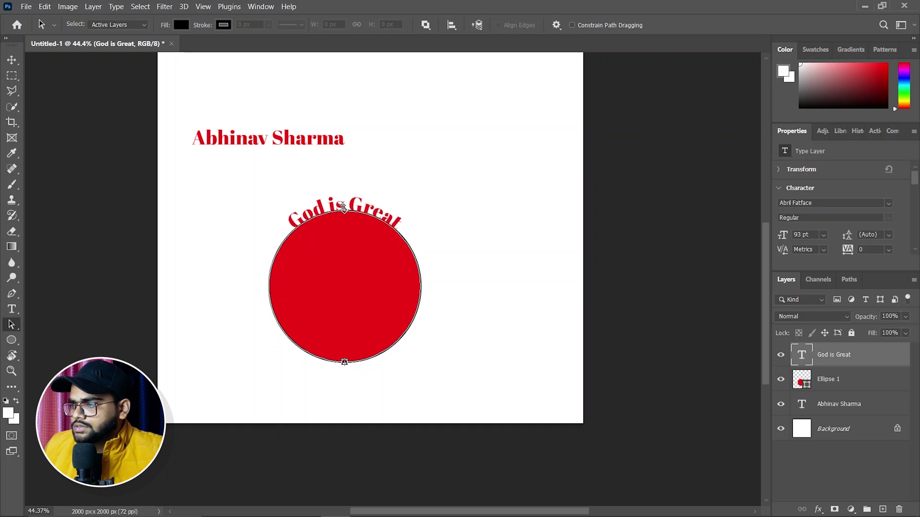
pyautogui.rightClick(16, 326)
pyautogui.click(72, 324)
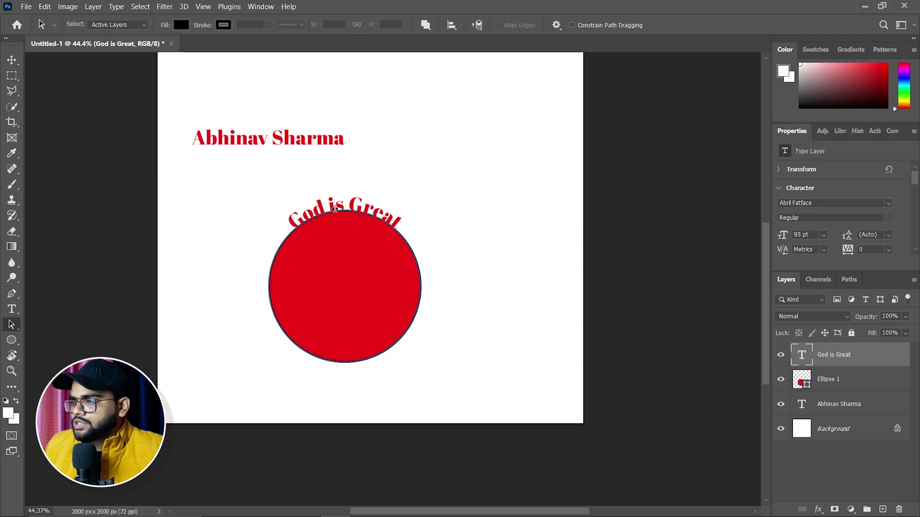
pyautogui.moveTo(335, 207); pyautogui.dragTo(345, 207)
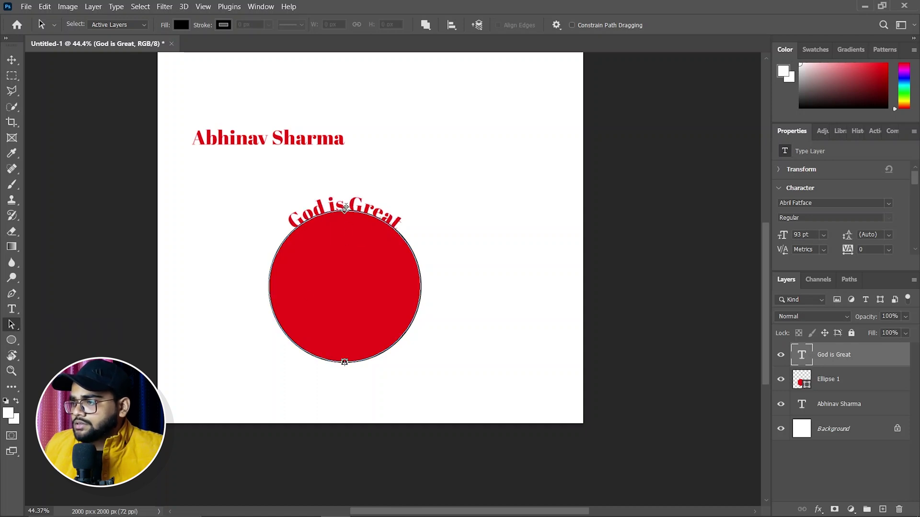
pyautogui.click(621, 320)
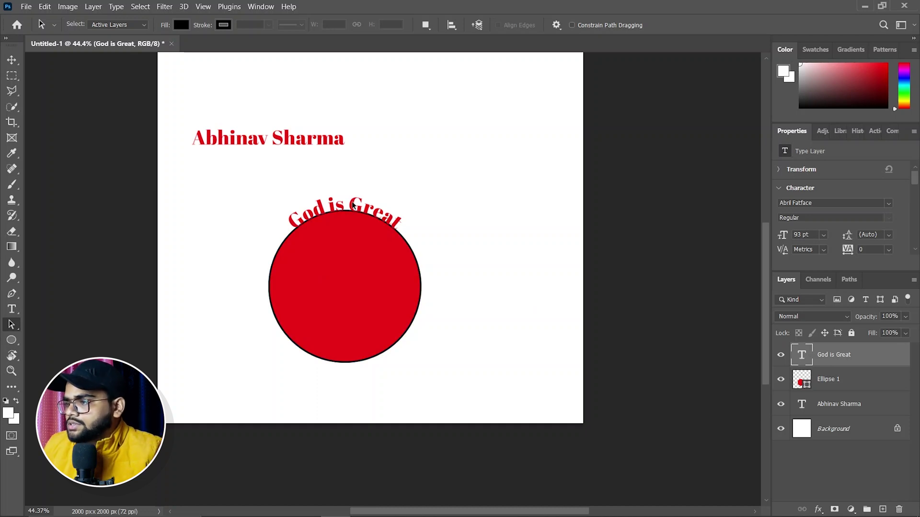
# Step: Recolour the whole arched 'God is Great' text to grey #6e6b6b and commit the edit
pyautogui.click(12, 309)
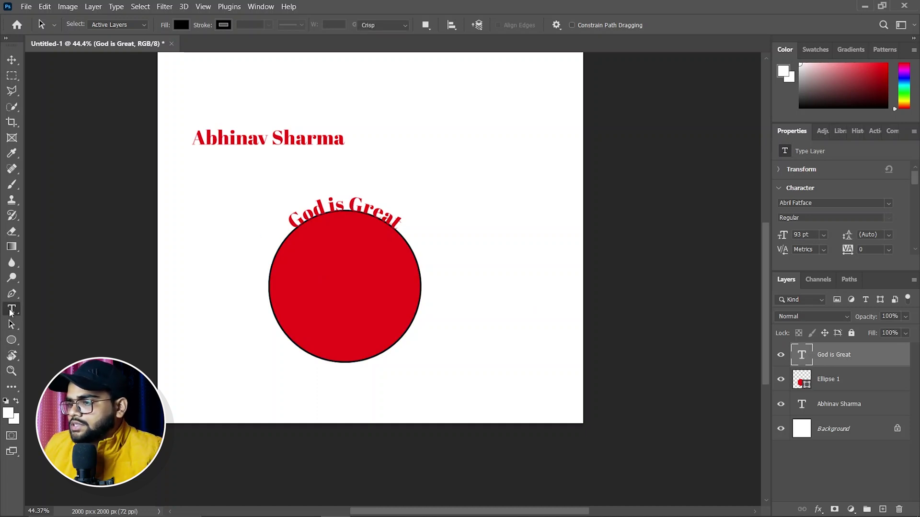
pyautogui.moveTo(289, 222); pyautogui.dragTo(405, 217)
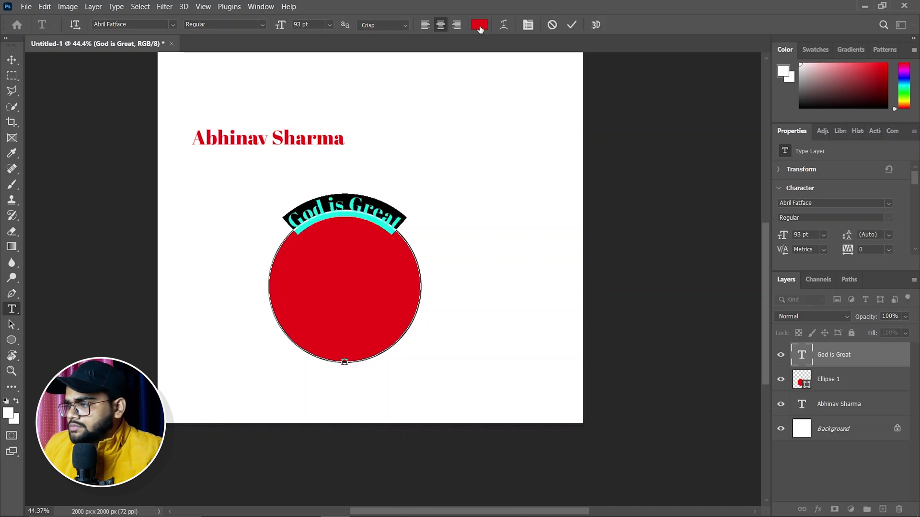
pyautogui.click(480, 24)
pyautogui.click(572, 287)
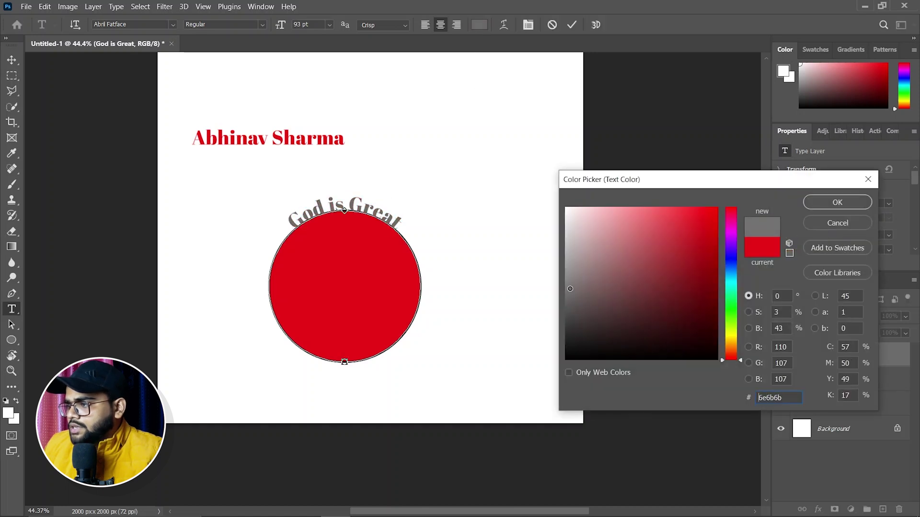
pyautogui.click(819, 206)
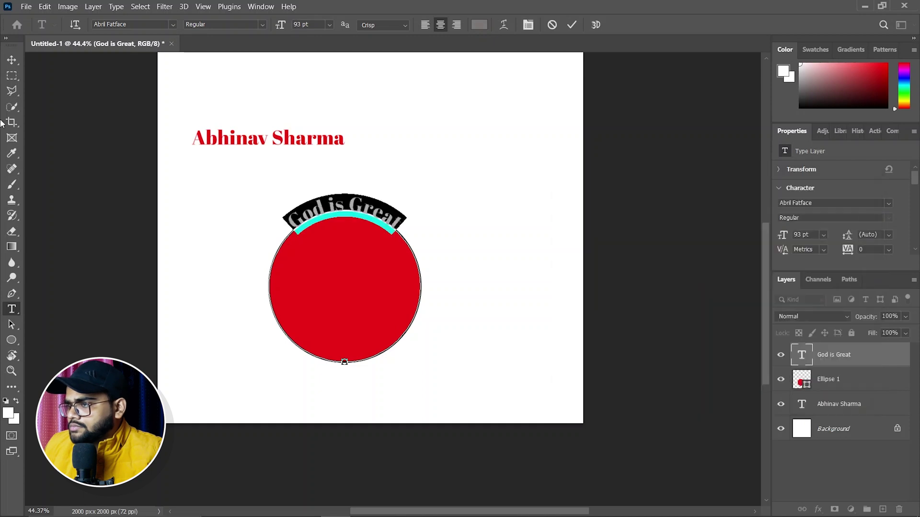
pyautogui.click(11, 60)
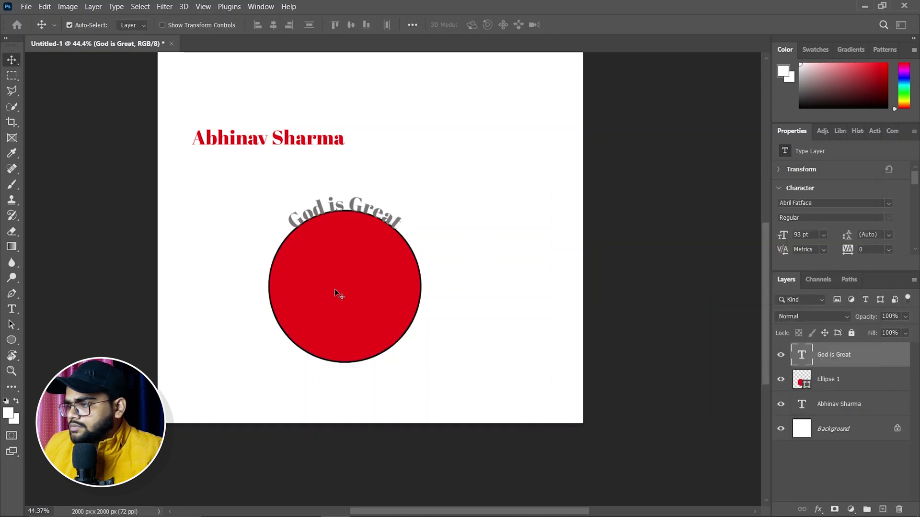
pyautogui.click(339, 293)
# Step: Reduce the Ellipse 1 stroke width to 0 px so the red disc has no black outline
pyautogui.scroll(-3, 860, 249)
pyautogui.click(840, 233)
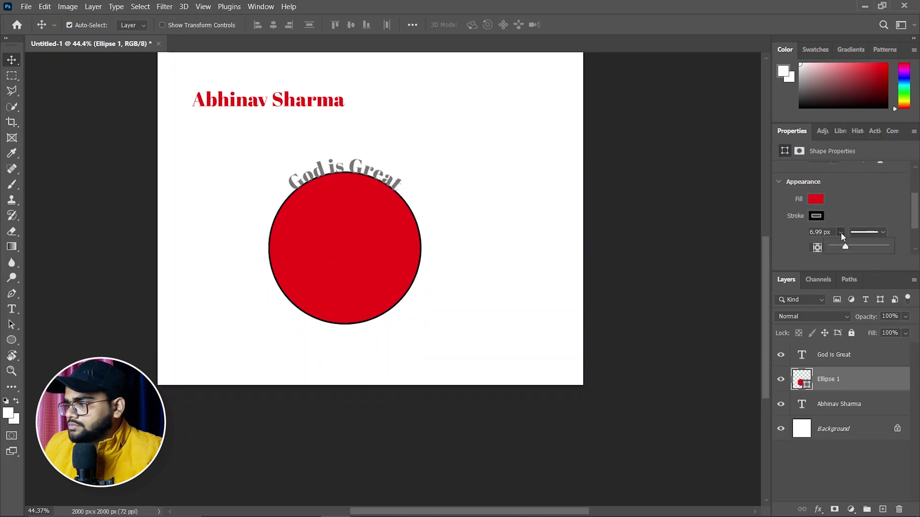
pyautogui.moveTo(844, 249); pyautogui.dragTo(832, 249)
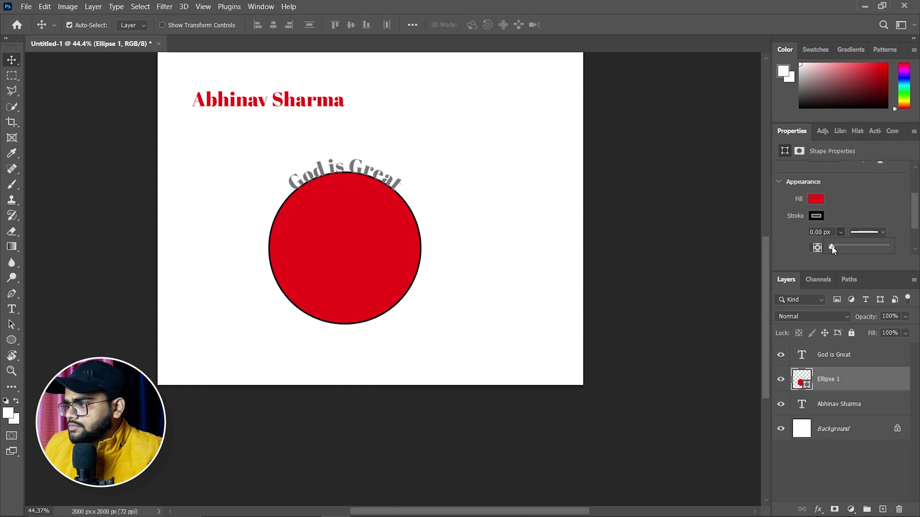
pyautogui.click(662, 268)
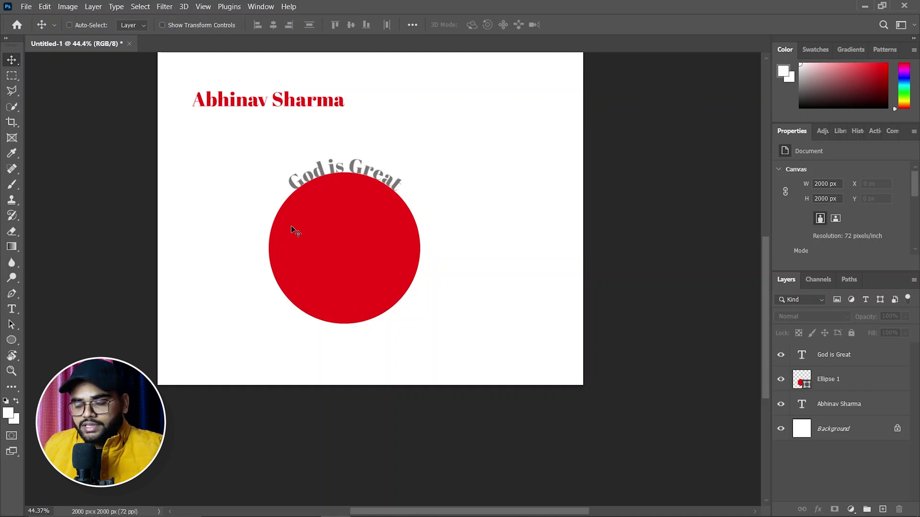
pyautogui.press('ctrl')
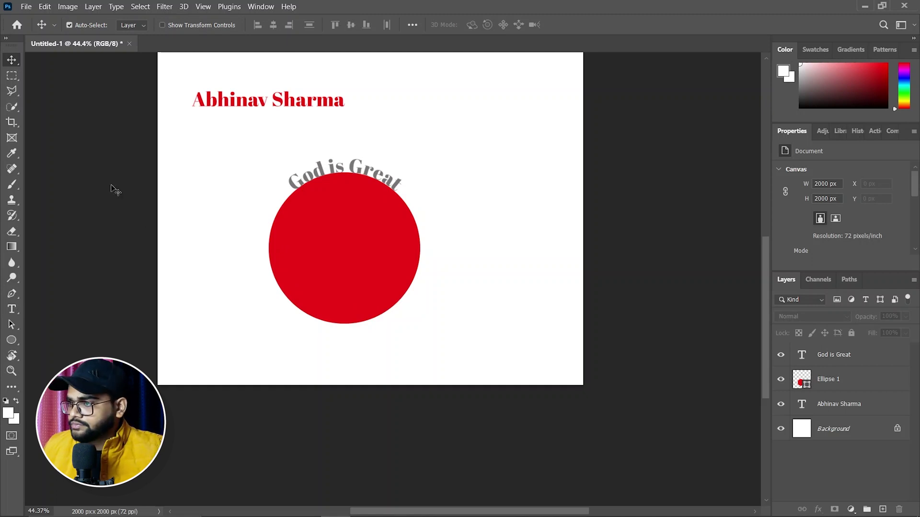
# Step: Delete the 'God is Great' and Ellipse 1 layers
pyautogui.click(845, 353)
pyautogui.click(845, 353)
pyautogui.press('Delete')
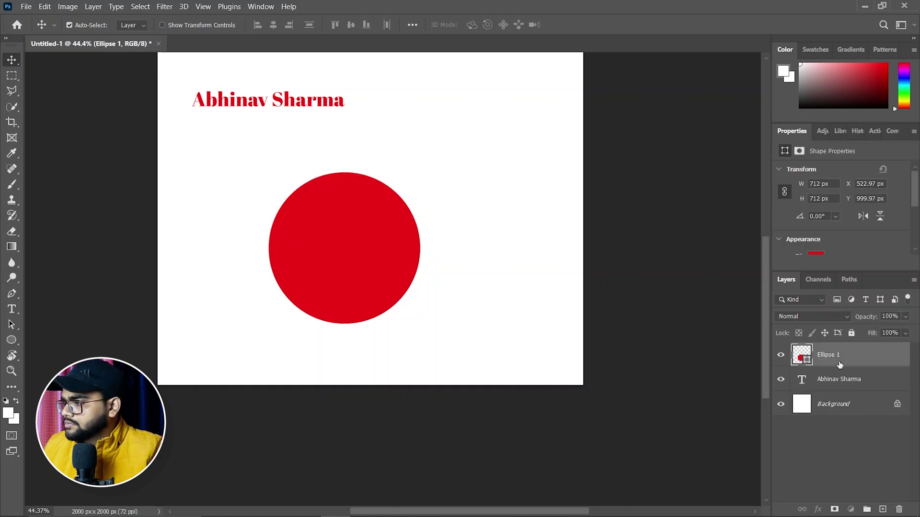
pyautogui.press('Delete')
# Step: Move the red name text to the canvas centre and scale it up to about 167.4 pt
pyautogui.moveTo(290, 103); pyautogui.dragTo(391, 189)
pyautogui.scroll(3, 374, 264)
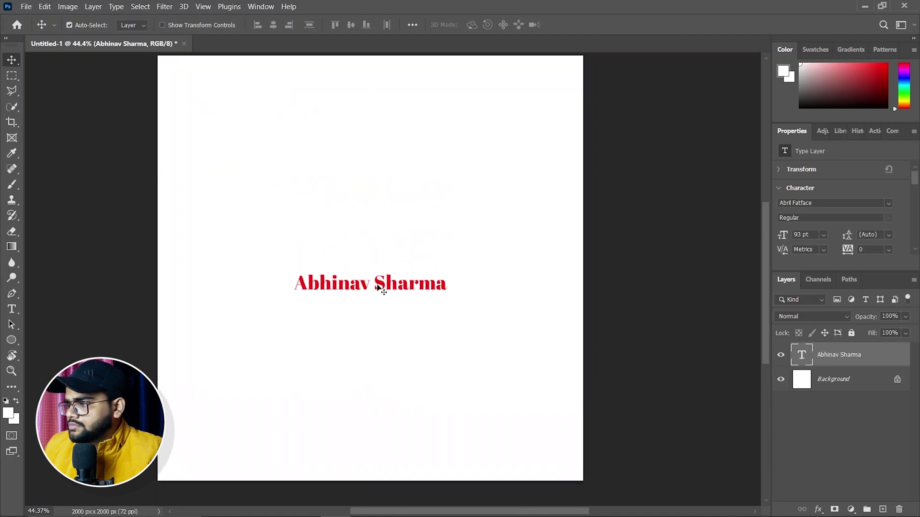
pyautogui.moveTo(387, 339)
pyautogui.mouseDown()
pyautogui.moveTo(387, 320)
pyautogui.moveTo(383, 327)
pyautogui.mouseUp()
pyautogui.hotkey('ctrl', 't')
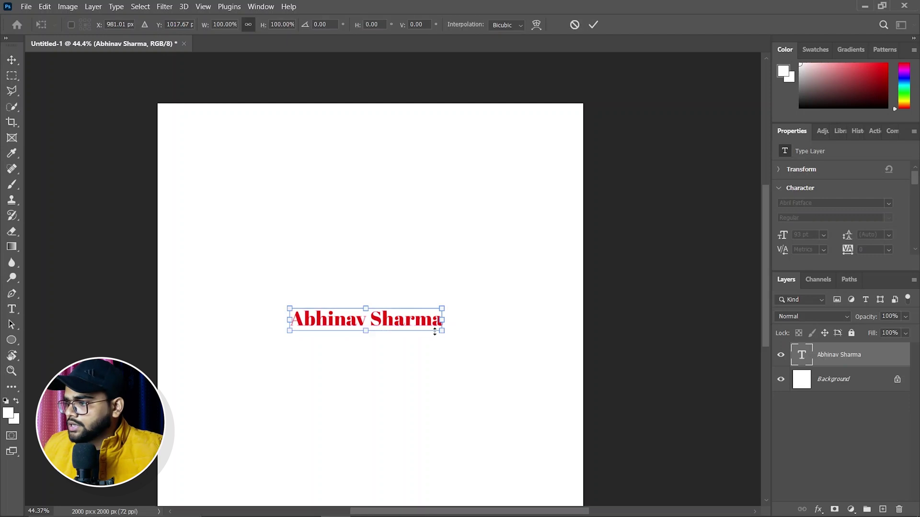
pyautogui.moveTo(442, 331); pyautogui.dragTo(559, 398)
pyautogui.moveTo(460, 332); pyautogui.dragTo(415, 319)
pyautogui.scroll(-1, 340, 337)
pyautogui.click(10, 313)
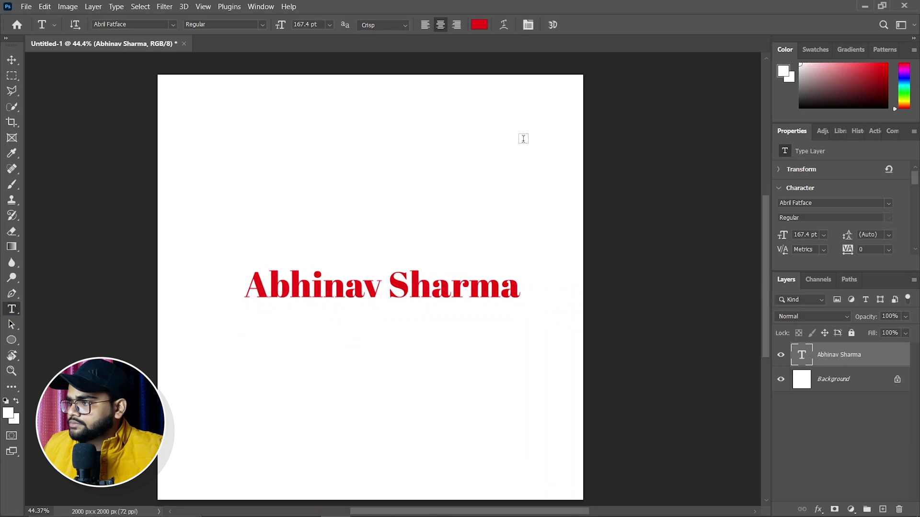
pyautogui.click(553, 25)
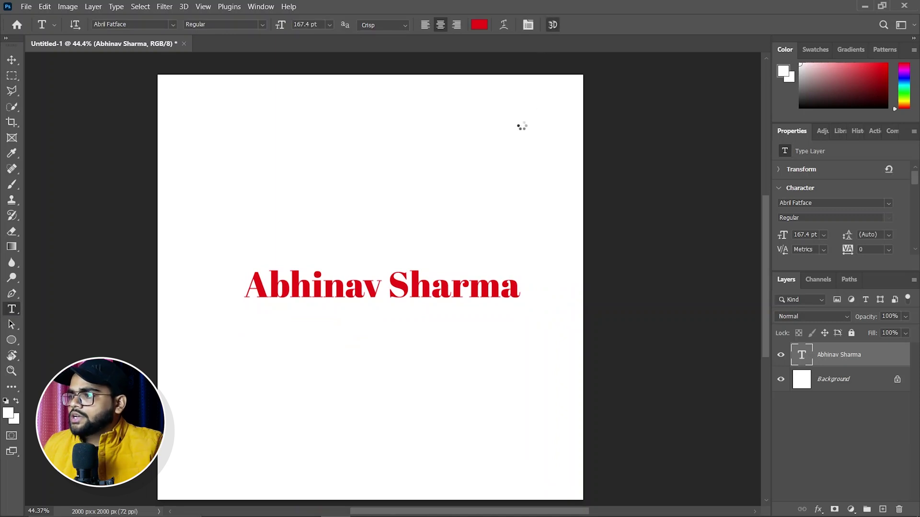